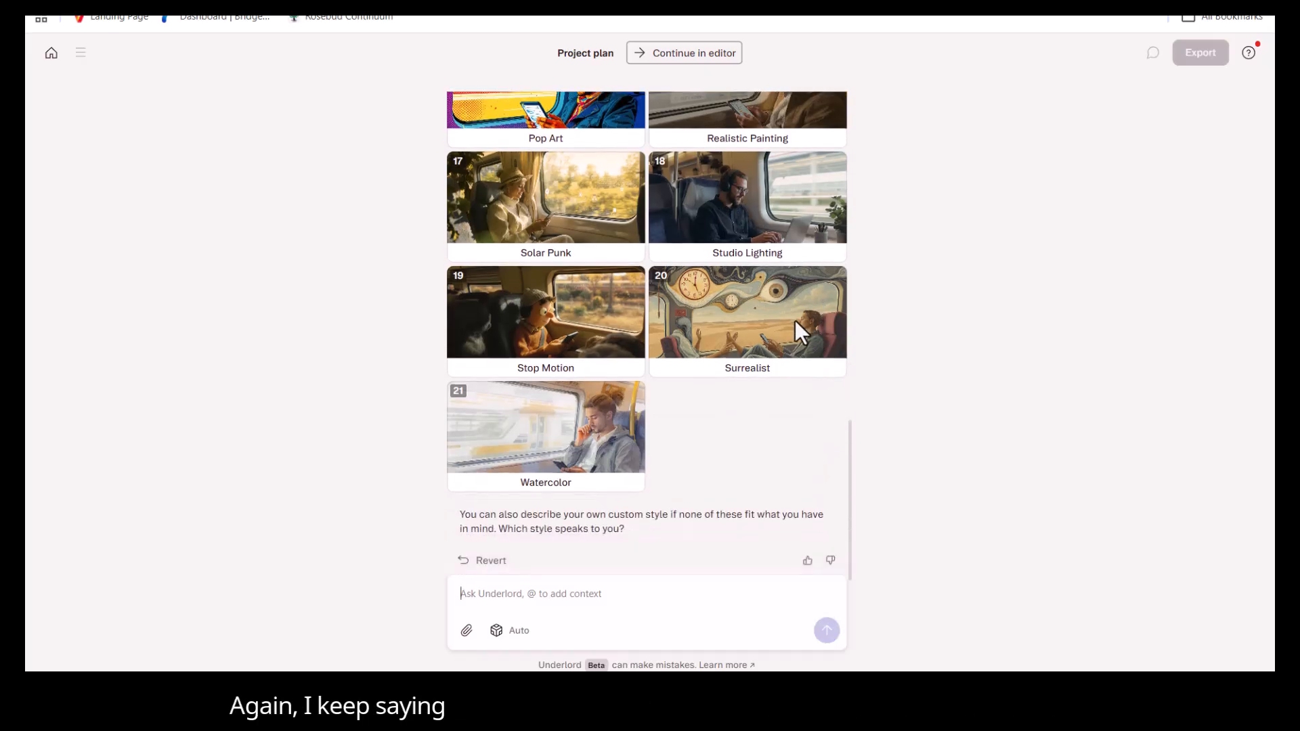
Send Underlord the prompt "Create a 1 minute training video using style 15, pop art to demonstrate the value of using ai for creating videos.".
scroll(793, 398, up, 3)
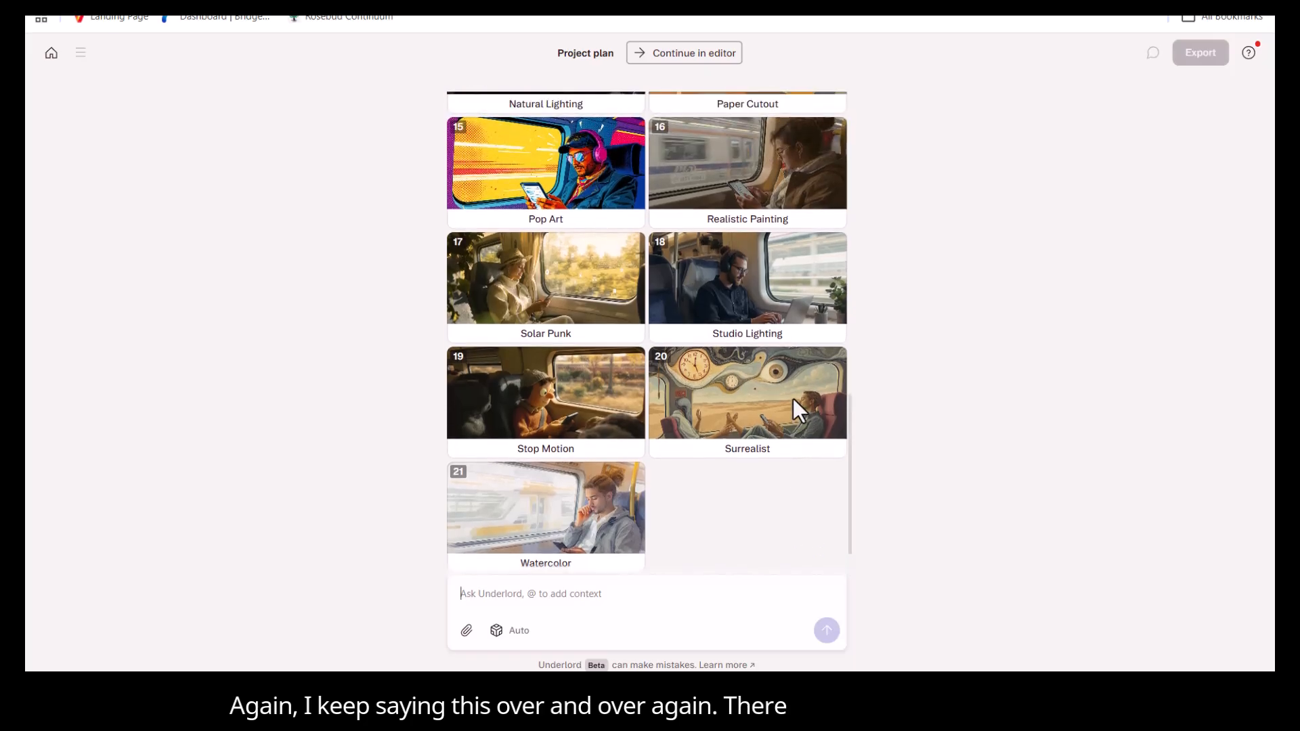
scroll(795, 398, up, 2)
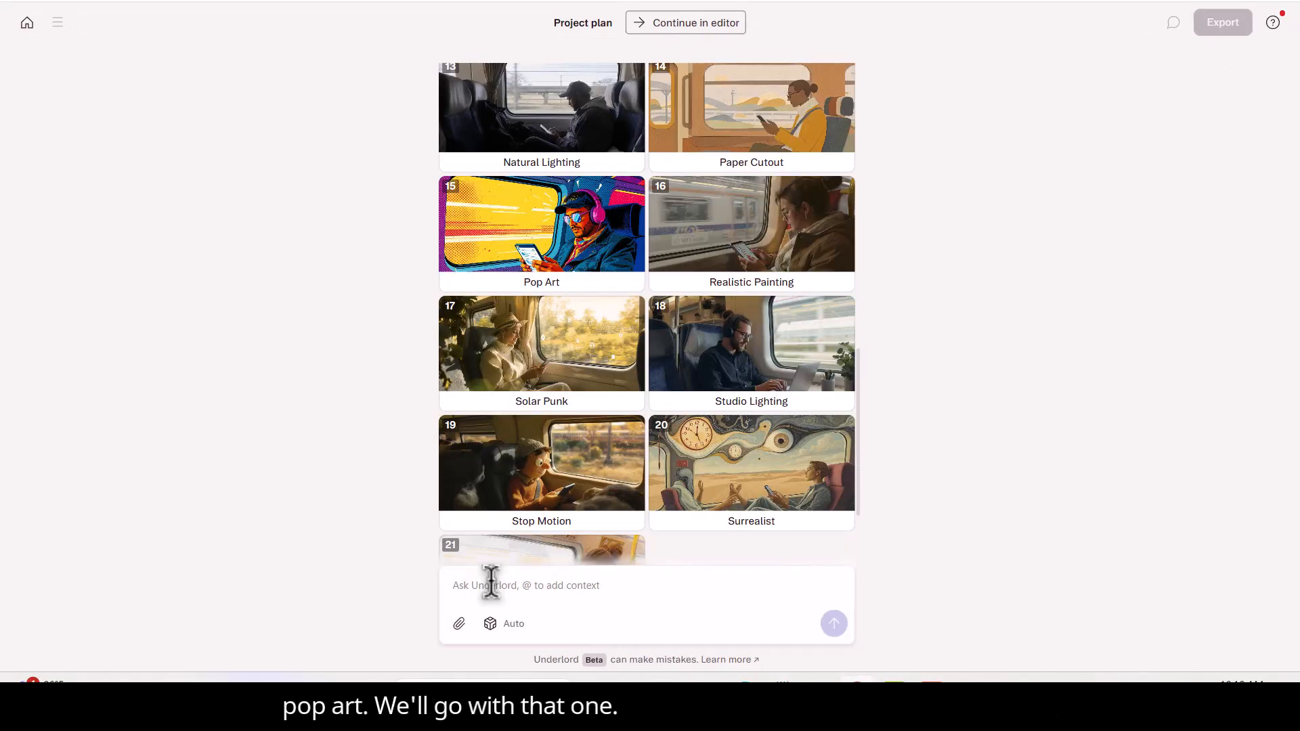
text(Create a 1 minute)
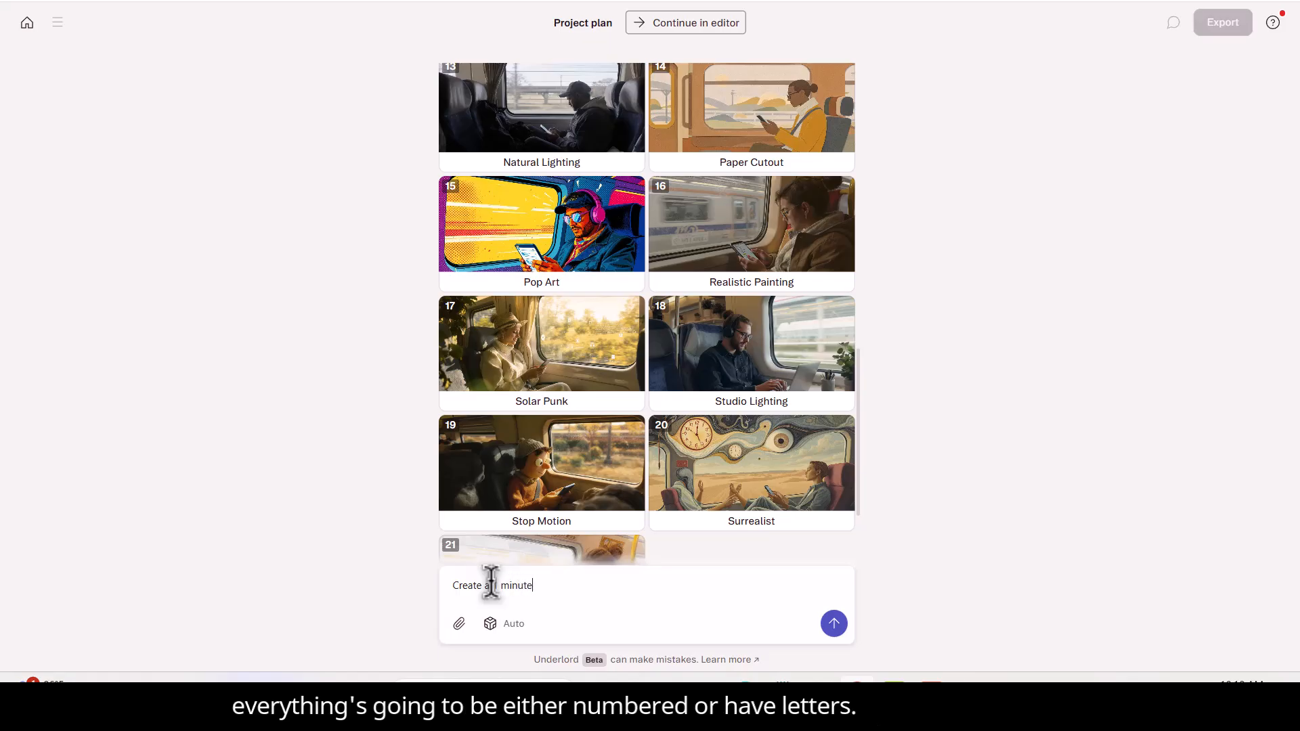
text( traiing)
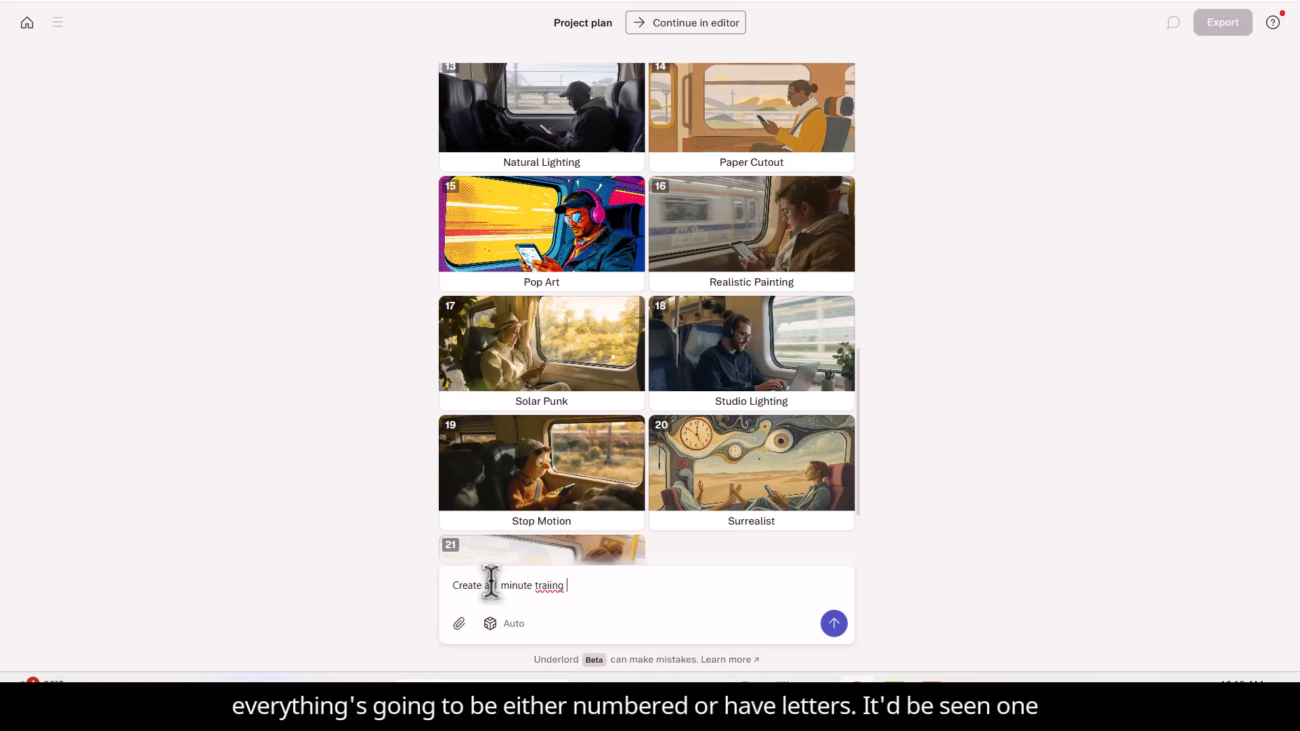
key(BackSpace)
key(BackSpace)
key(BackSpace)
key(BackSpace)
text(n)
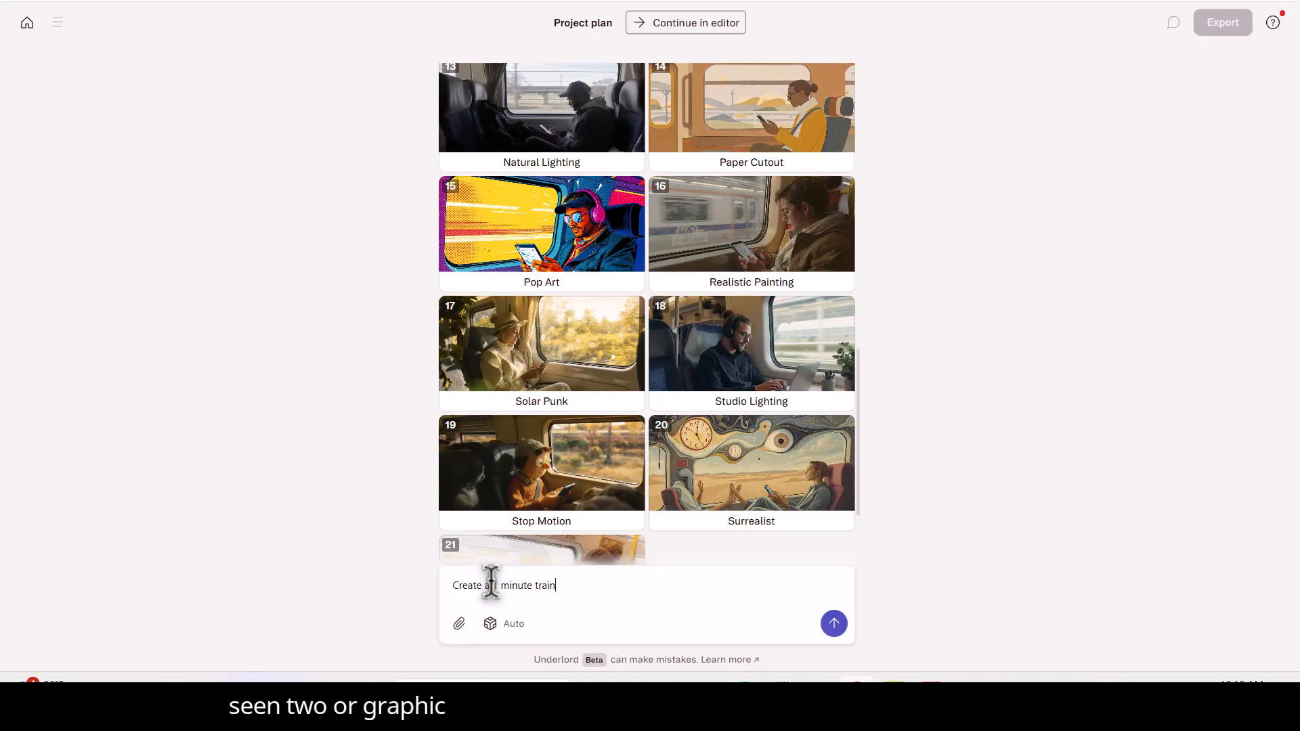
text(ing video)
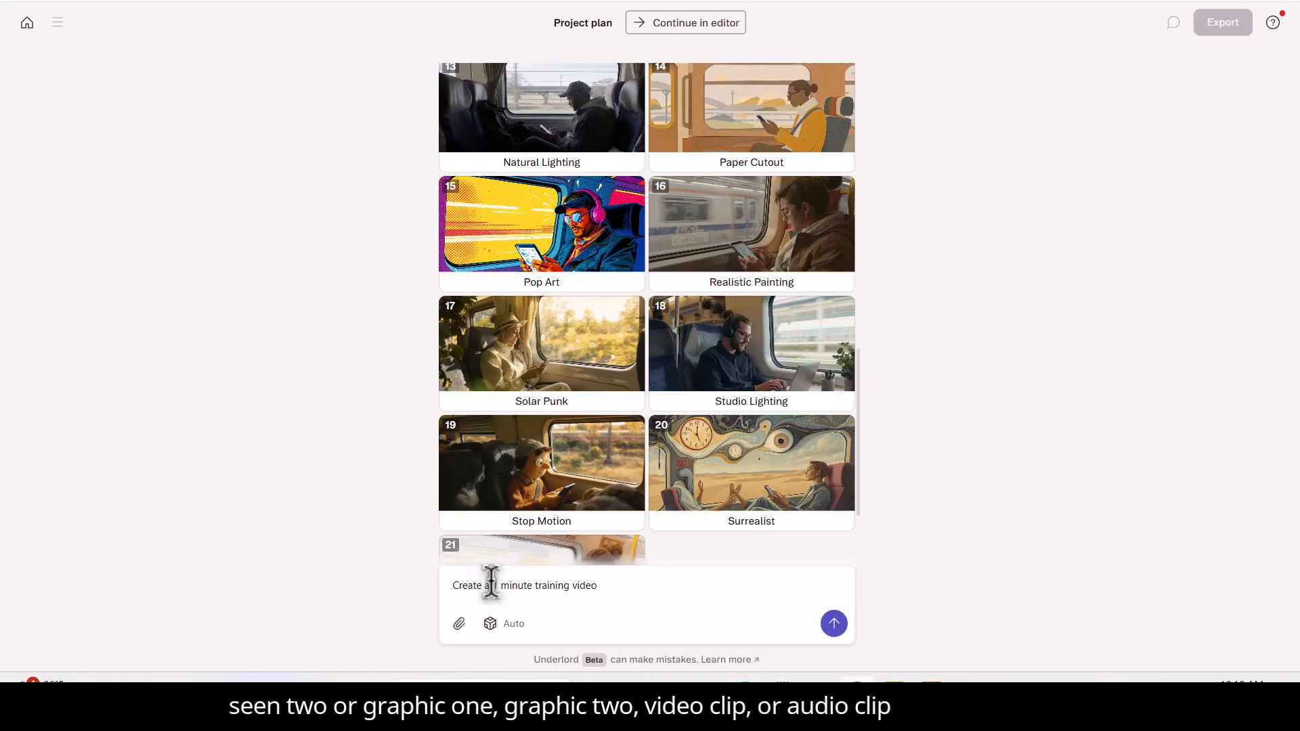
text( using style 15)
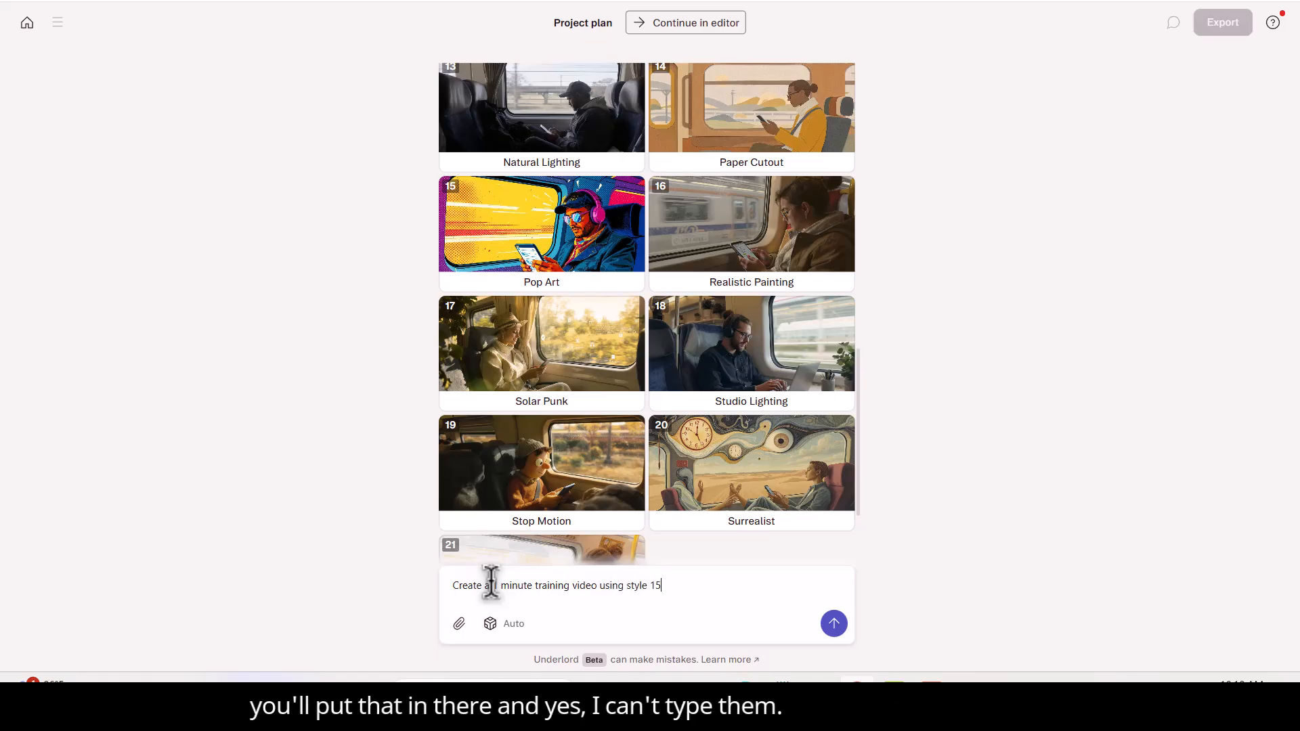
text(, )
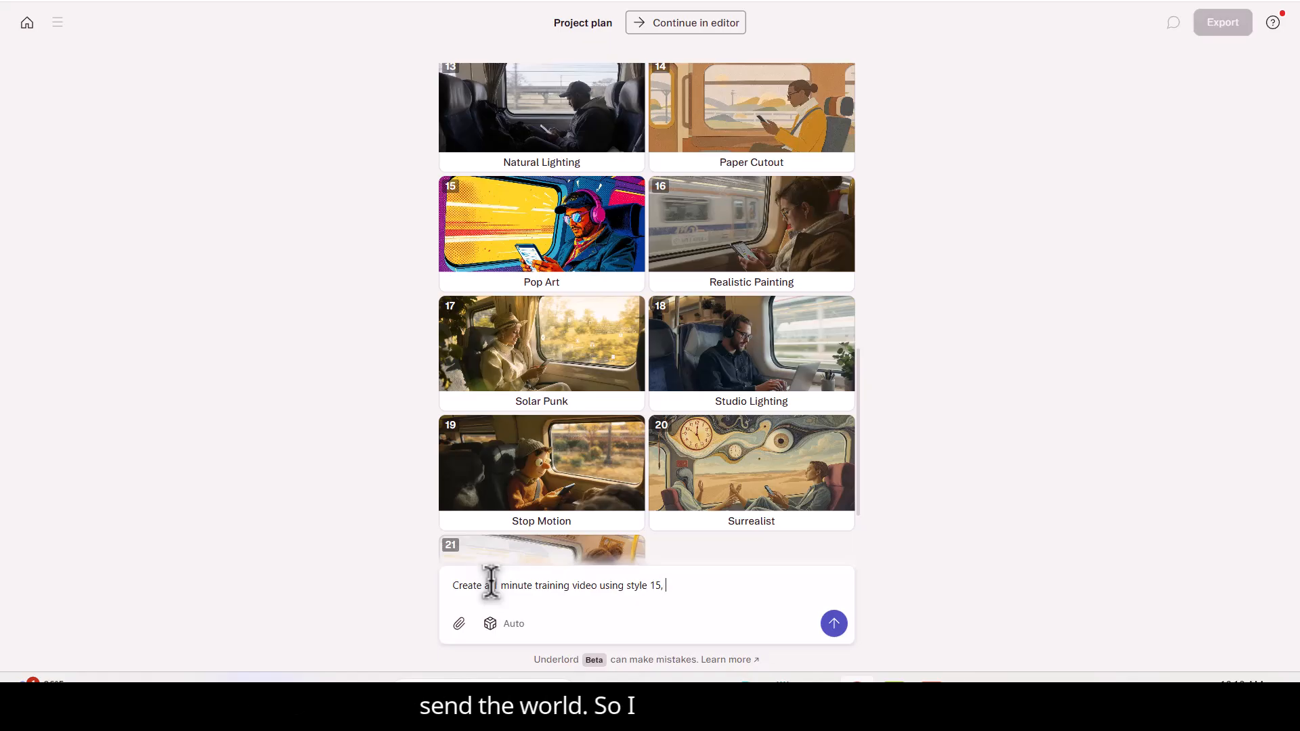
text(pop art to)
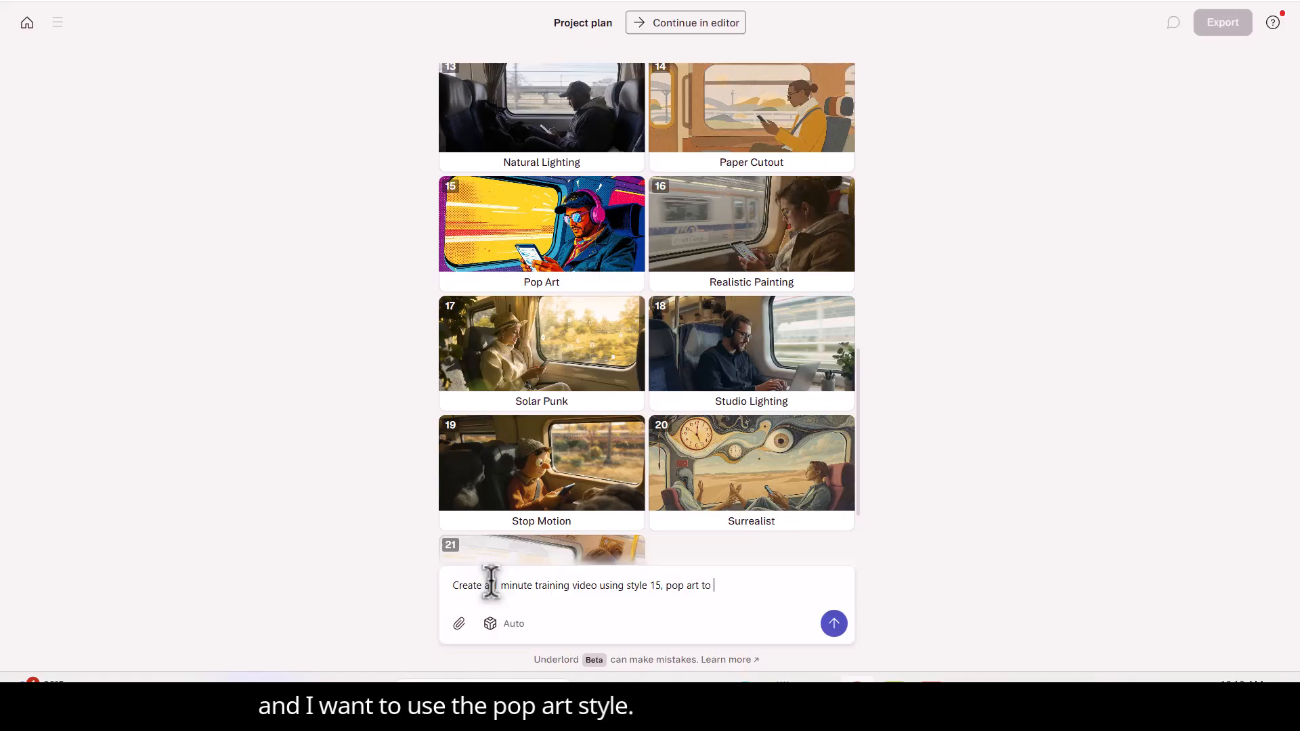
text( demonstrate )
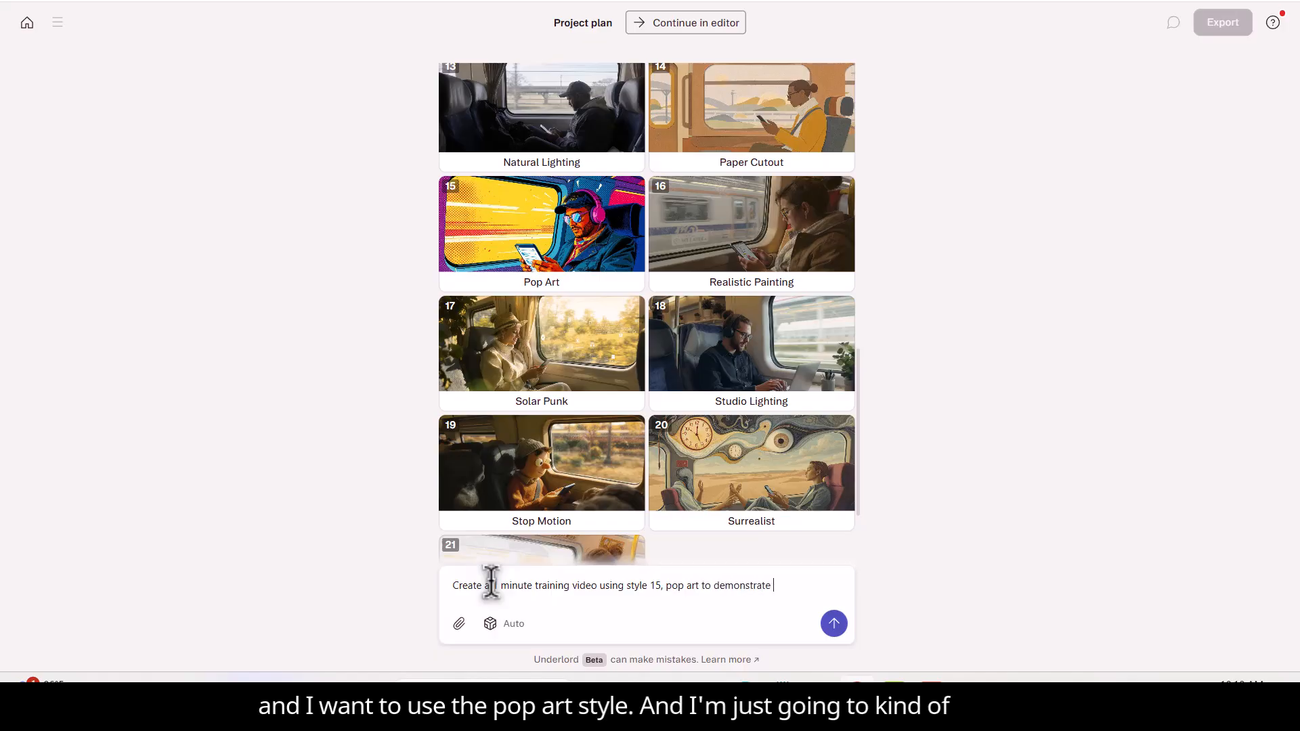
text(the value)
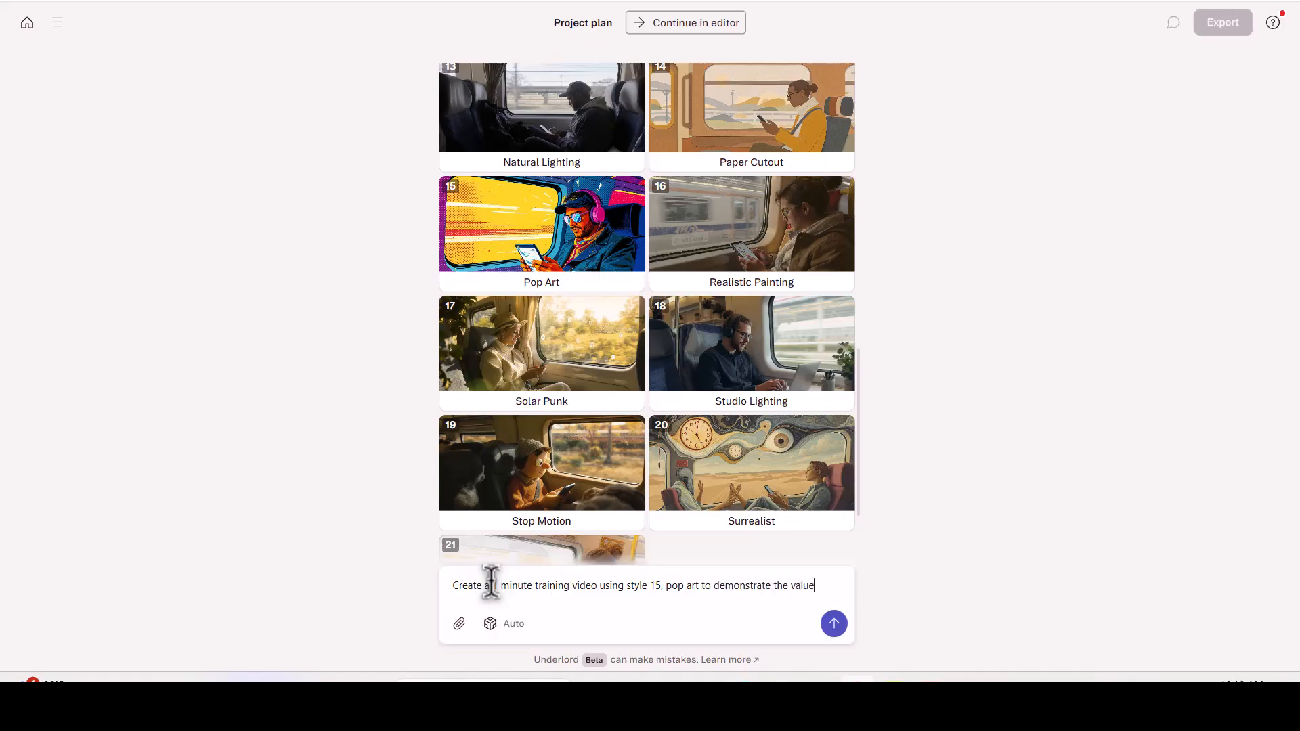
text( of using )
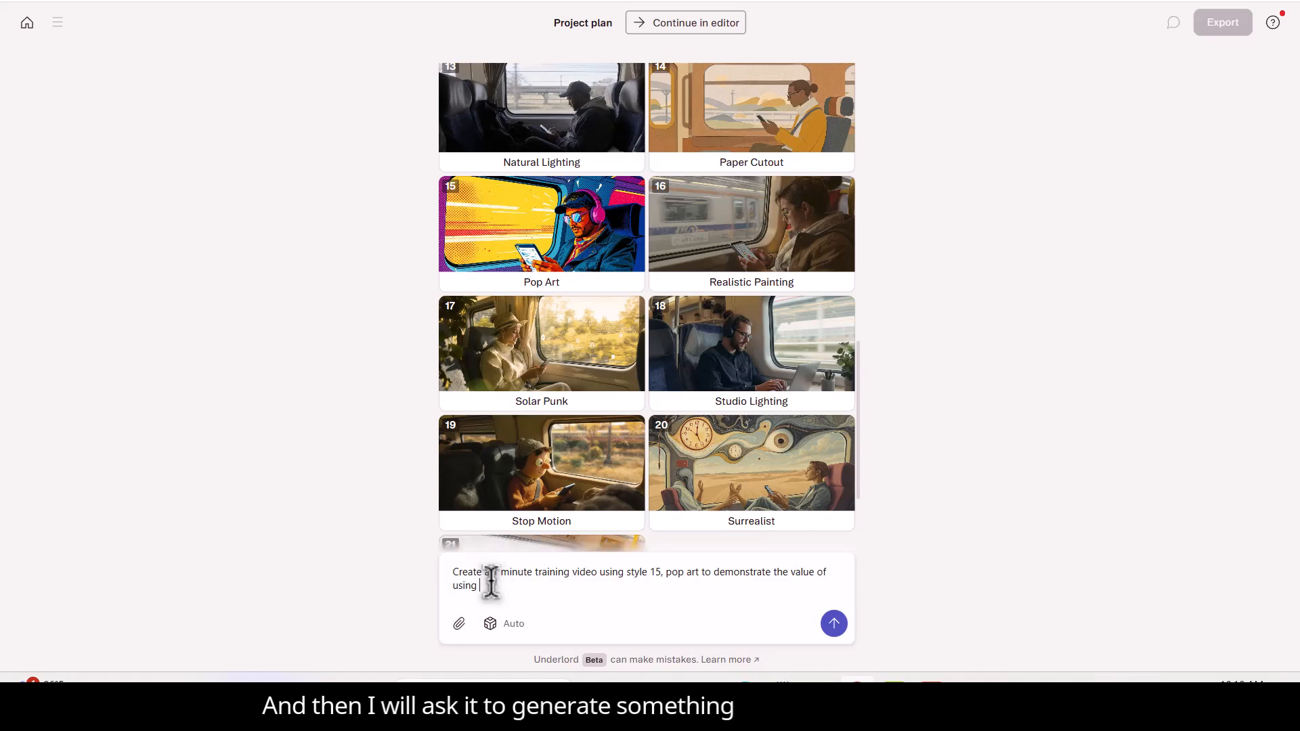
text(ai)
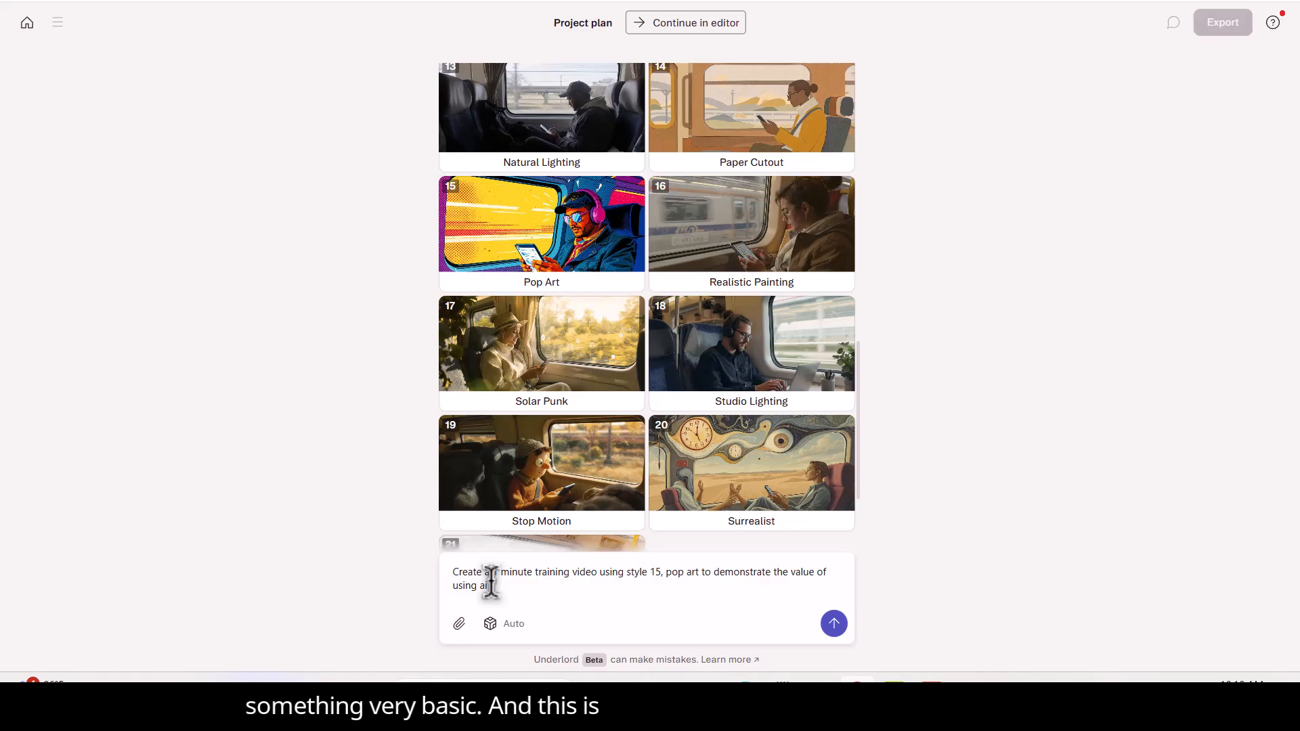
text( for c)
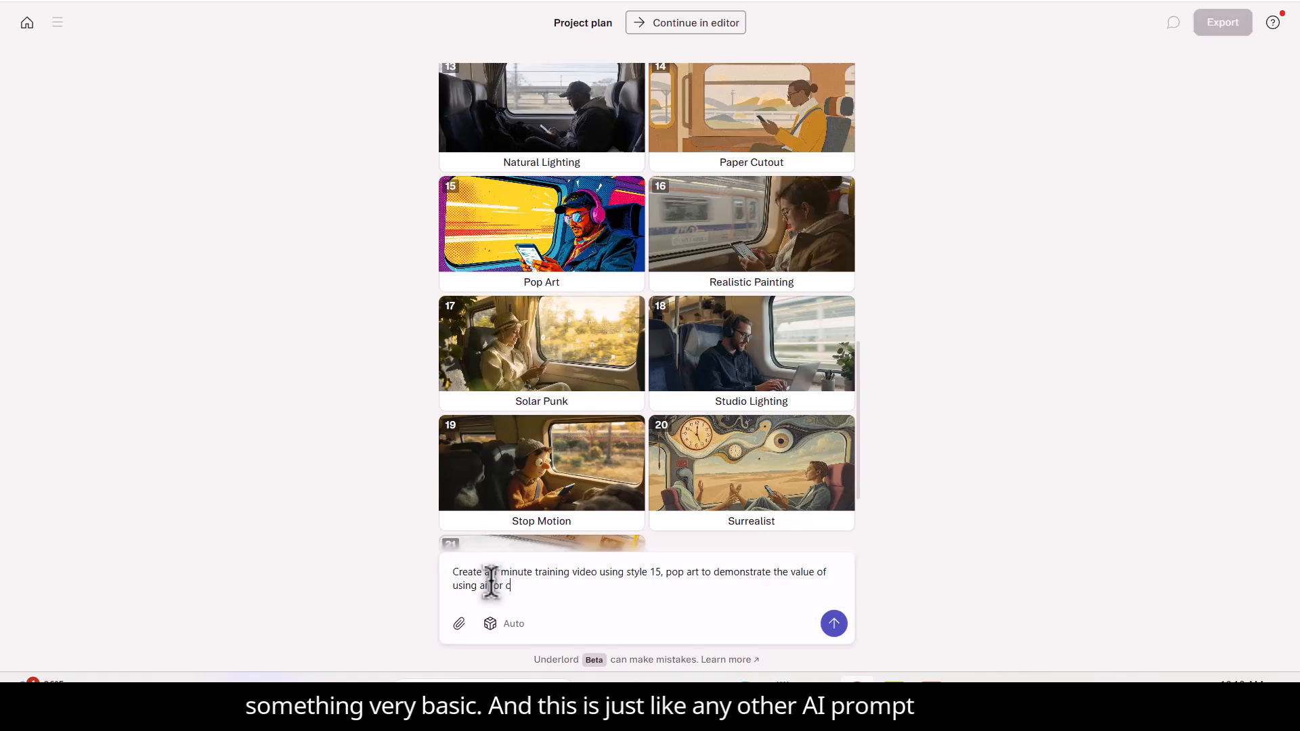
text(reating vi)
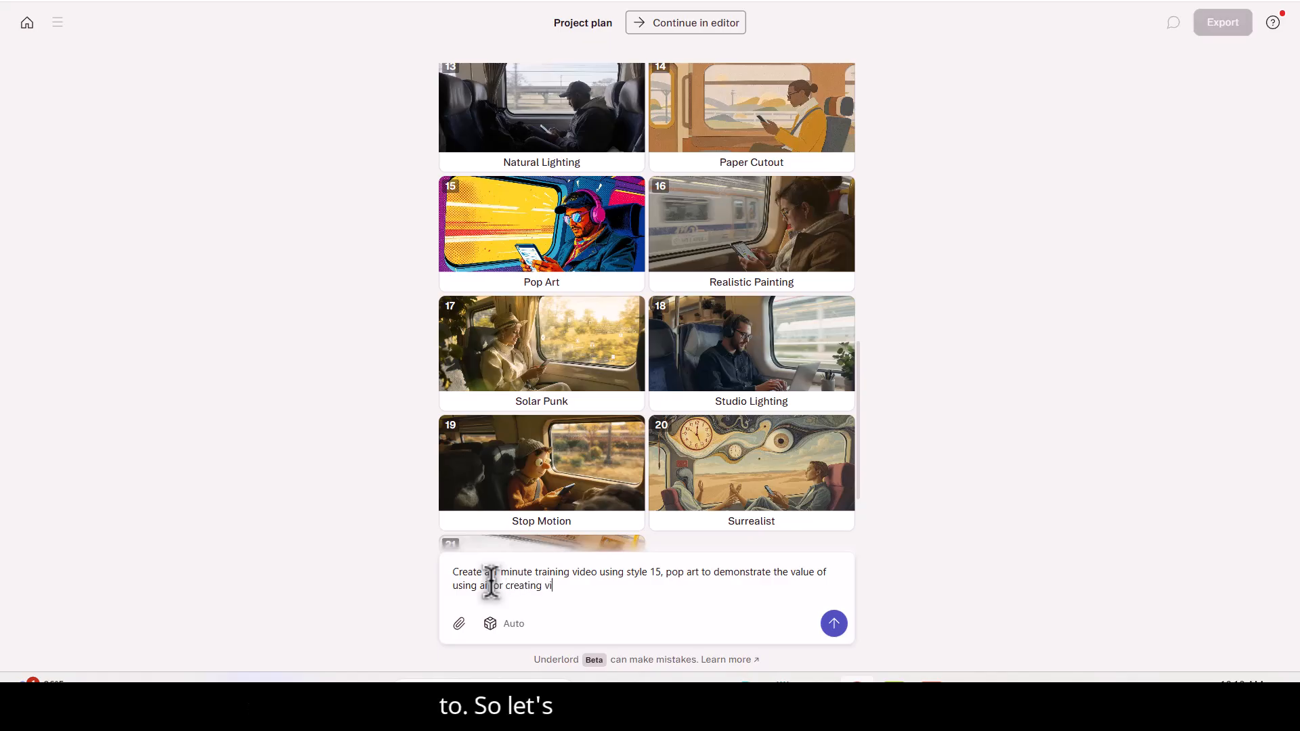
text(deos.)
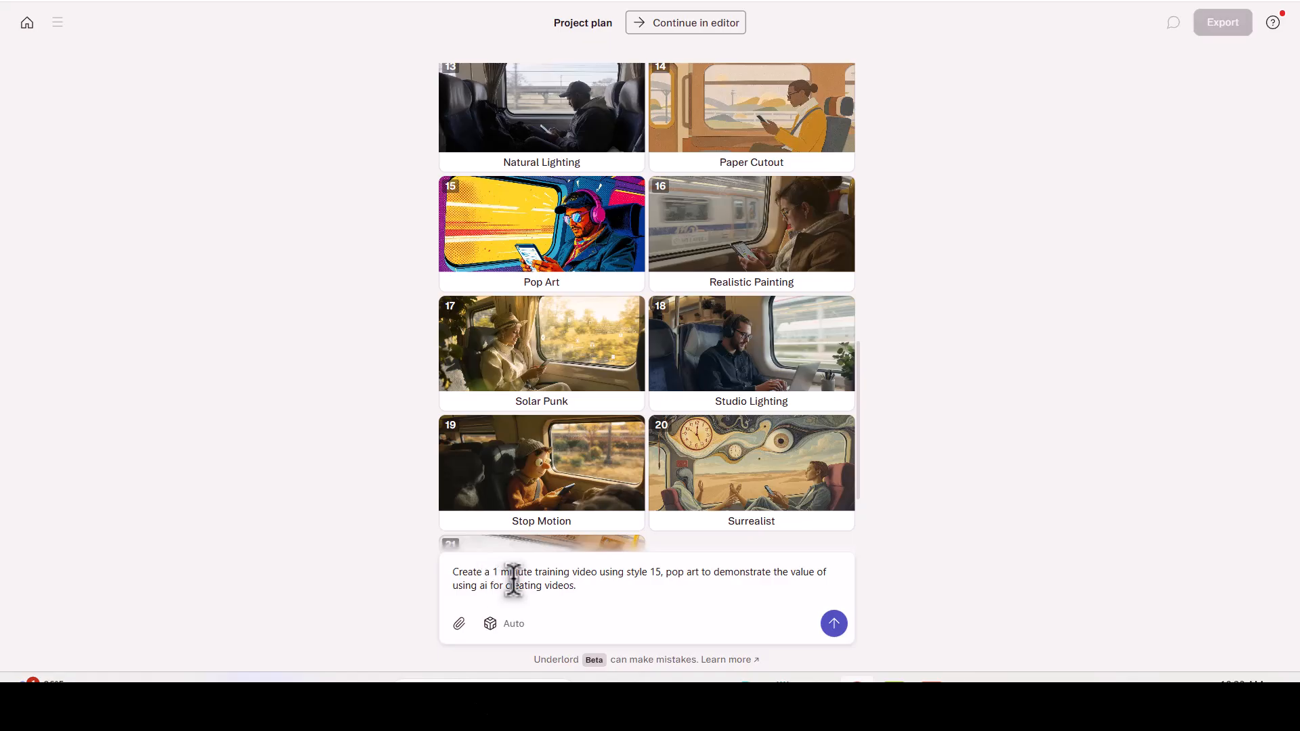
click(835, 627)
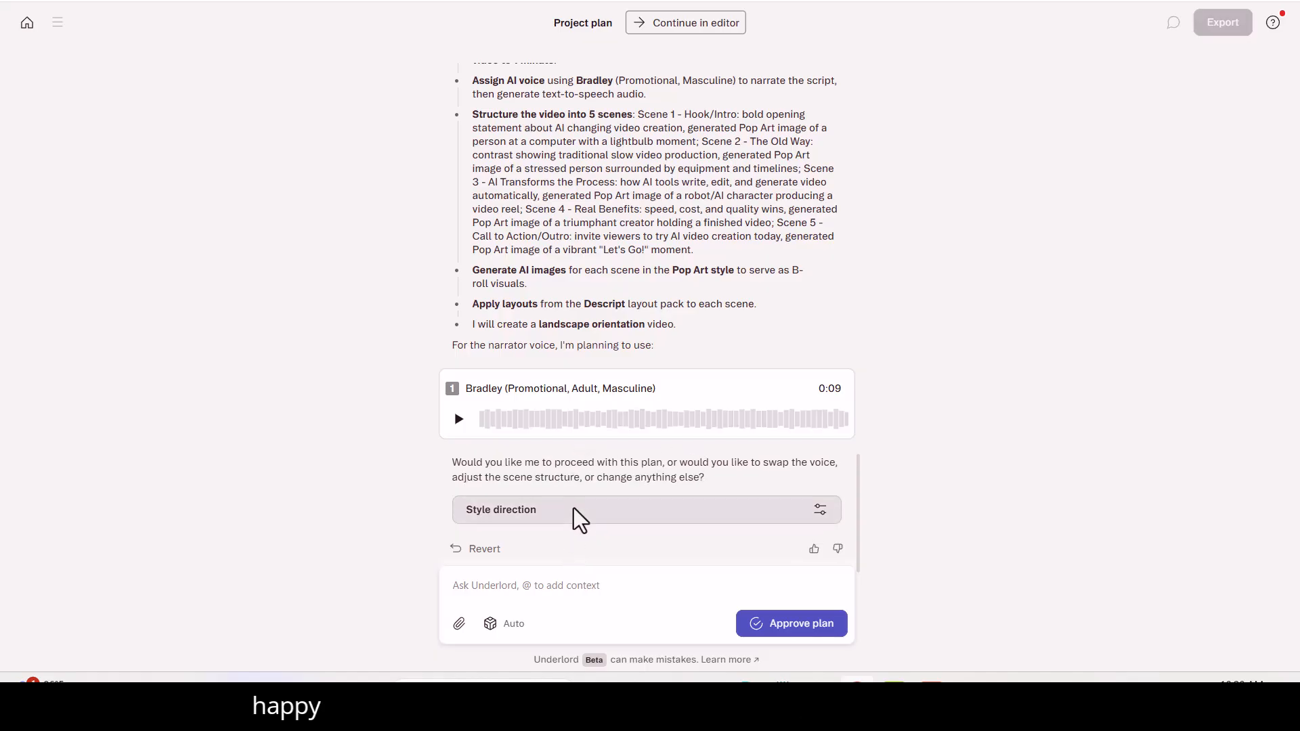
Reply to Underlord with "proceed with plan" and play the generated video from the beginning.
click(488, 587)
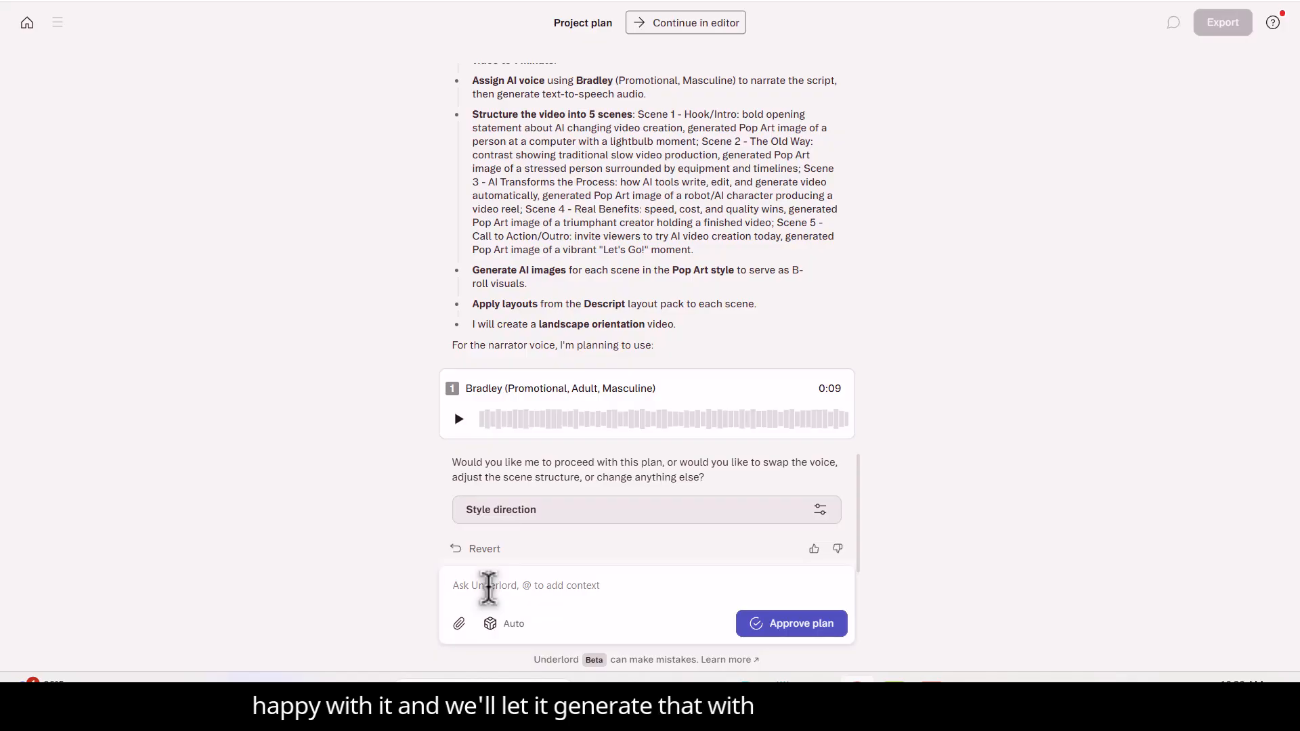
text(proce)
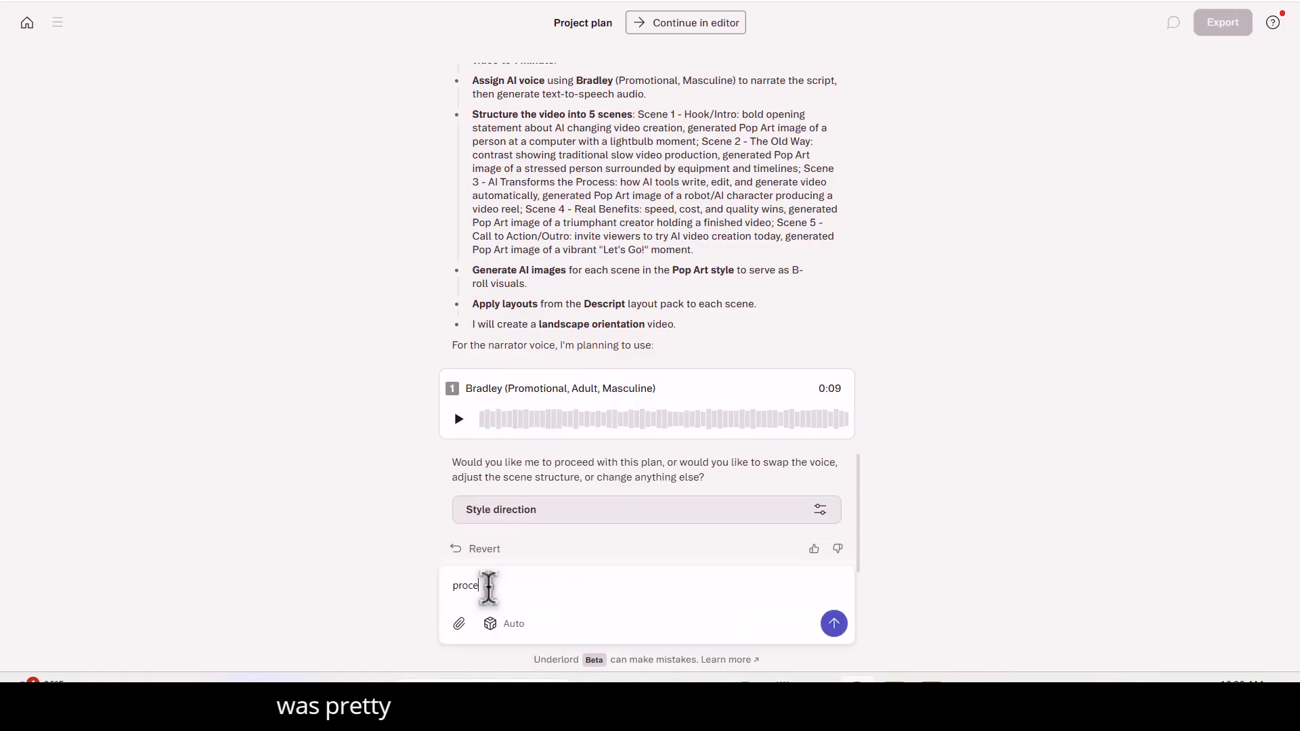
text(ed with plan)
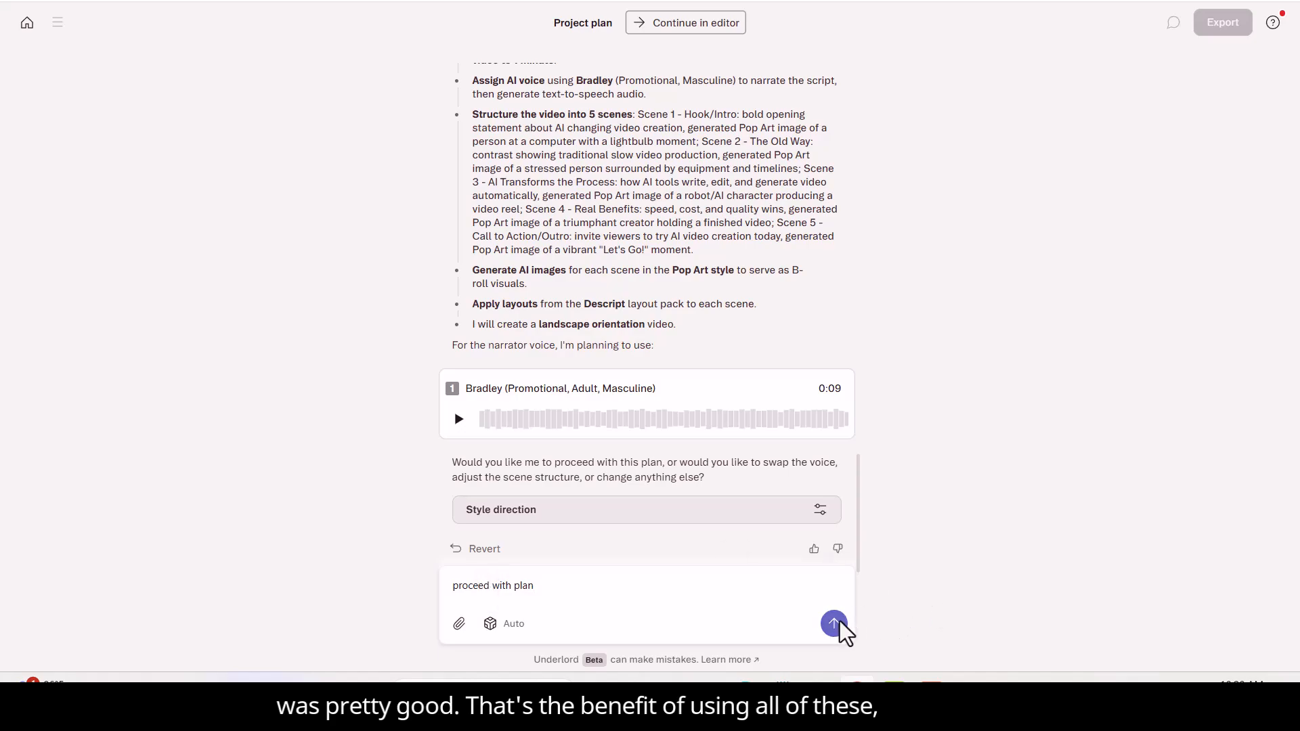
click(838, 622)
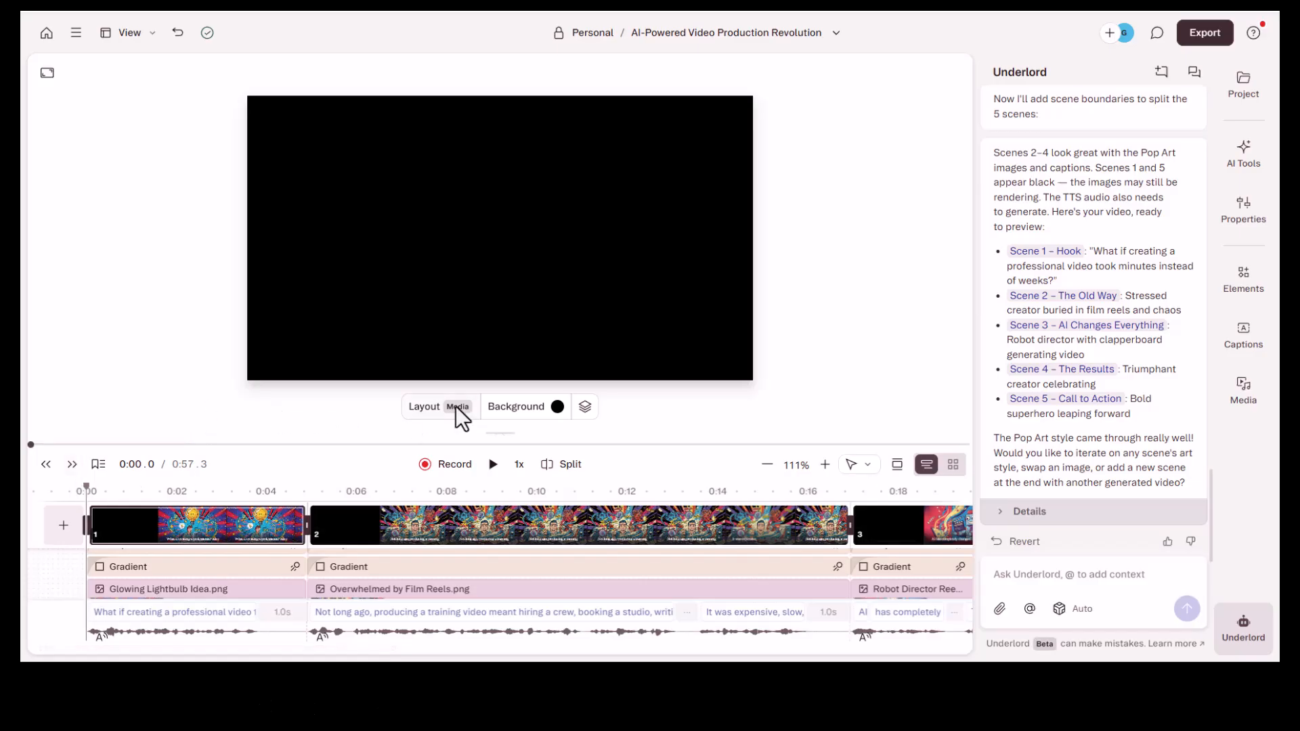
click(494, 467)
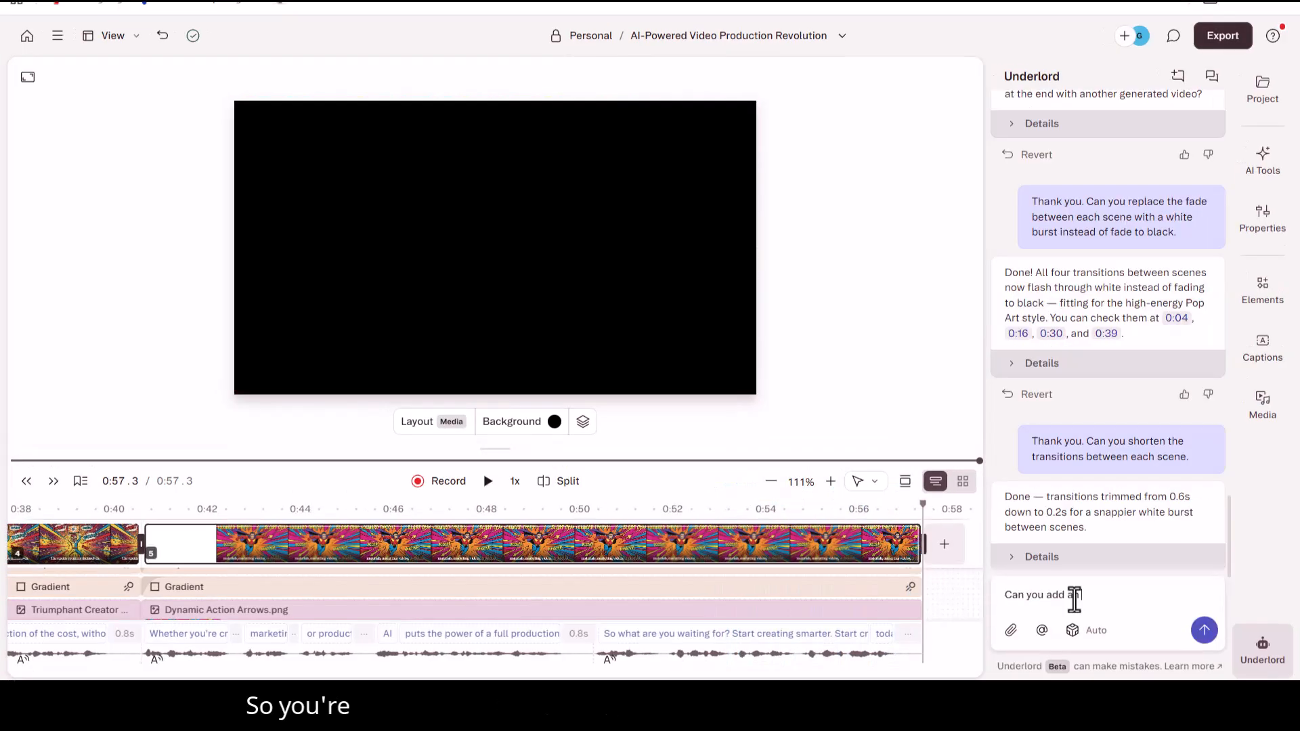
Ask Underlord "Can you add an upbeat sound track that compliments the video" and submit the request.
text(upb)
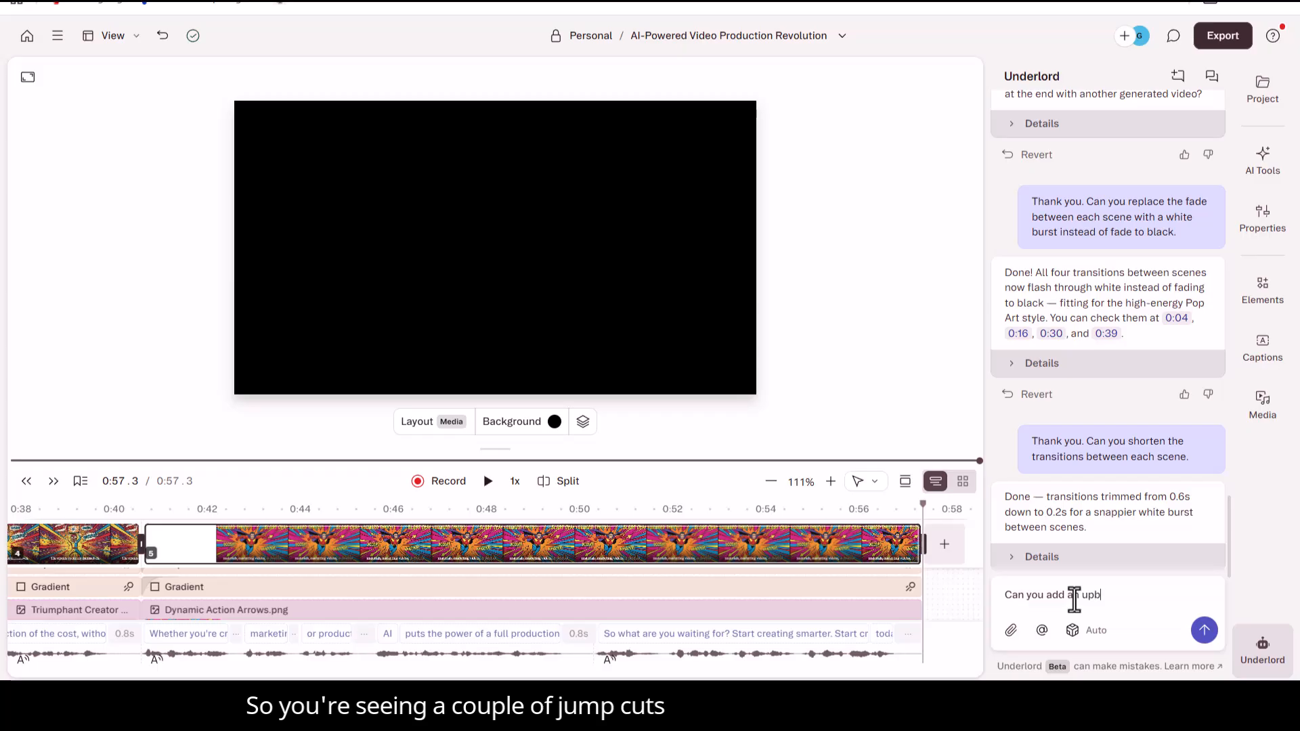
text(eat sound)
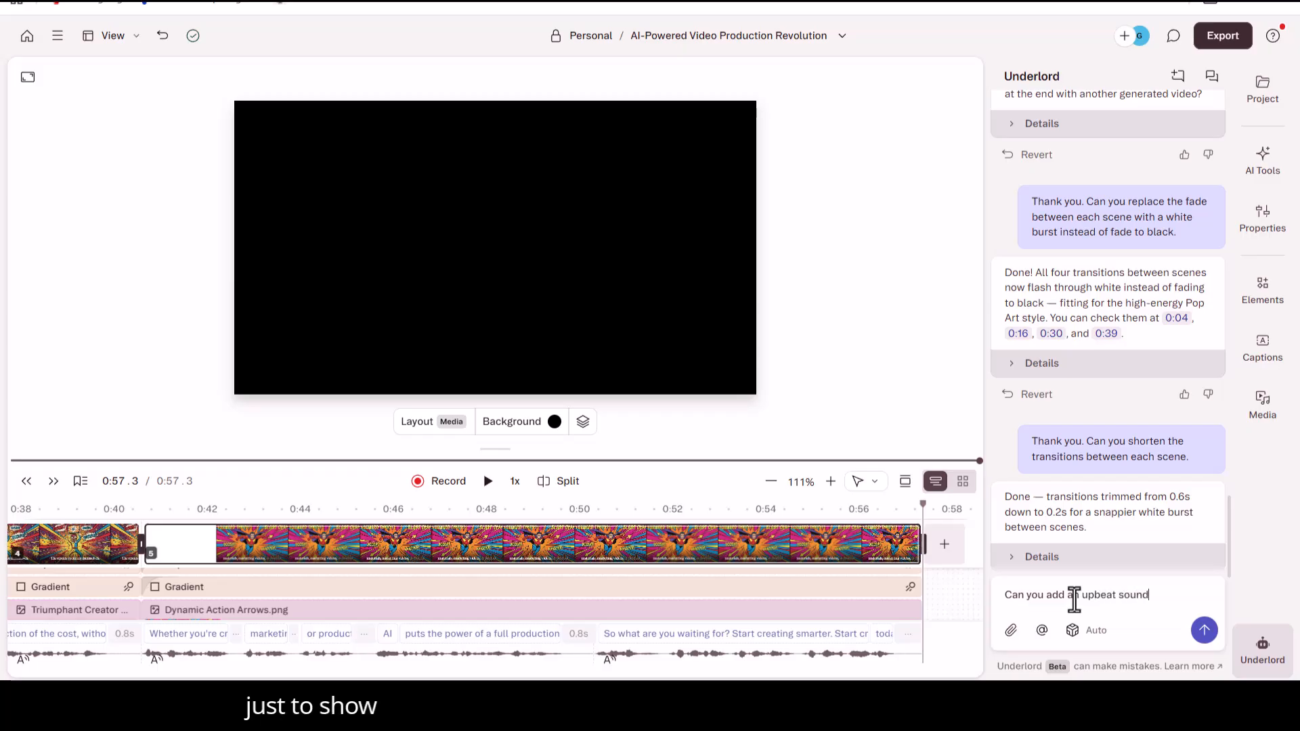
text( track)
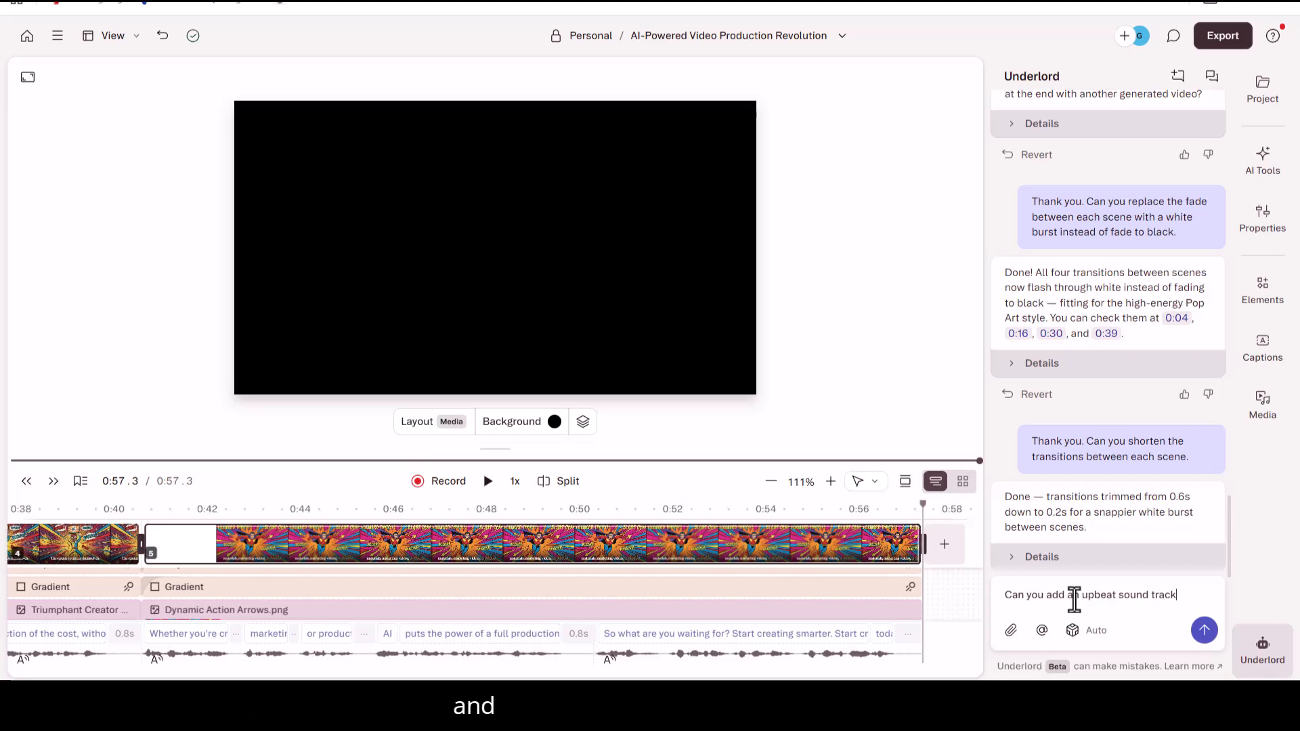
text( that c)
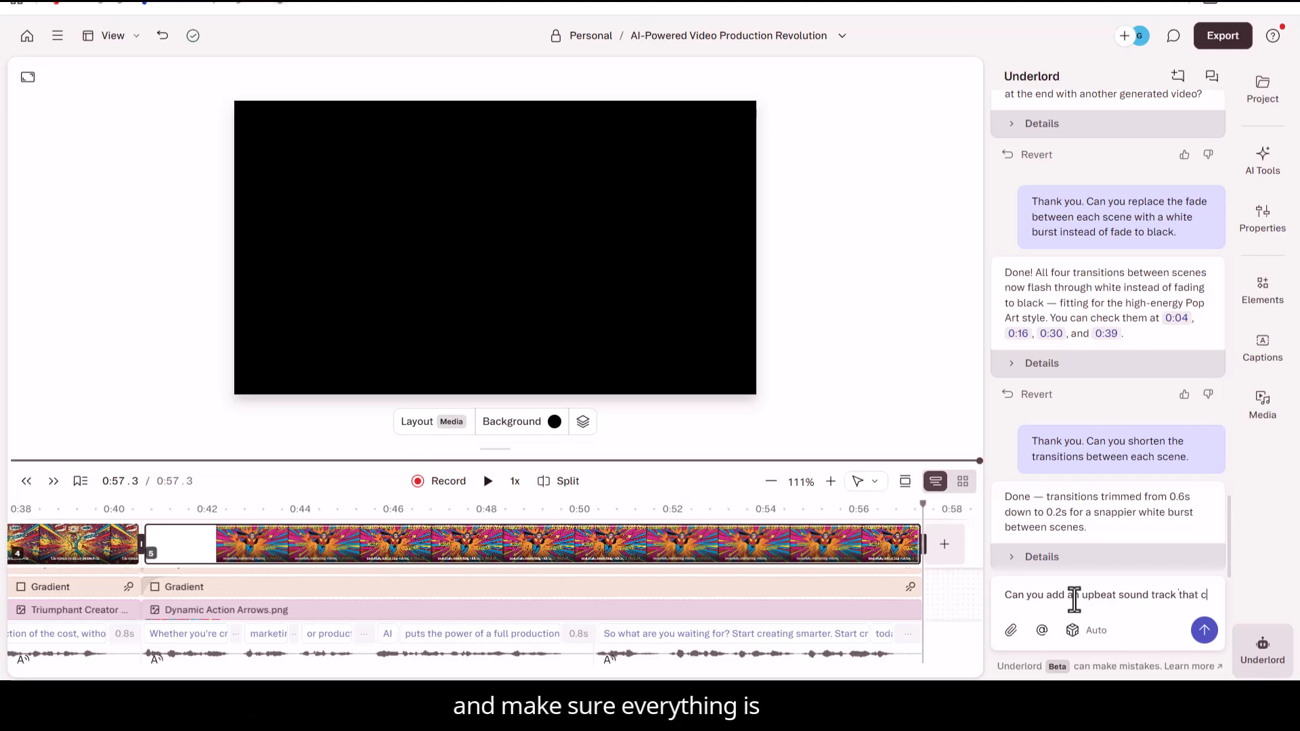
text(om)
text(that complimenr)
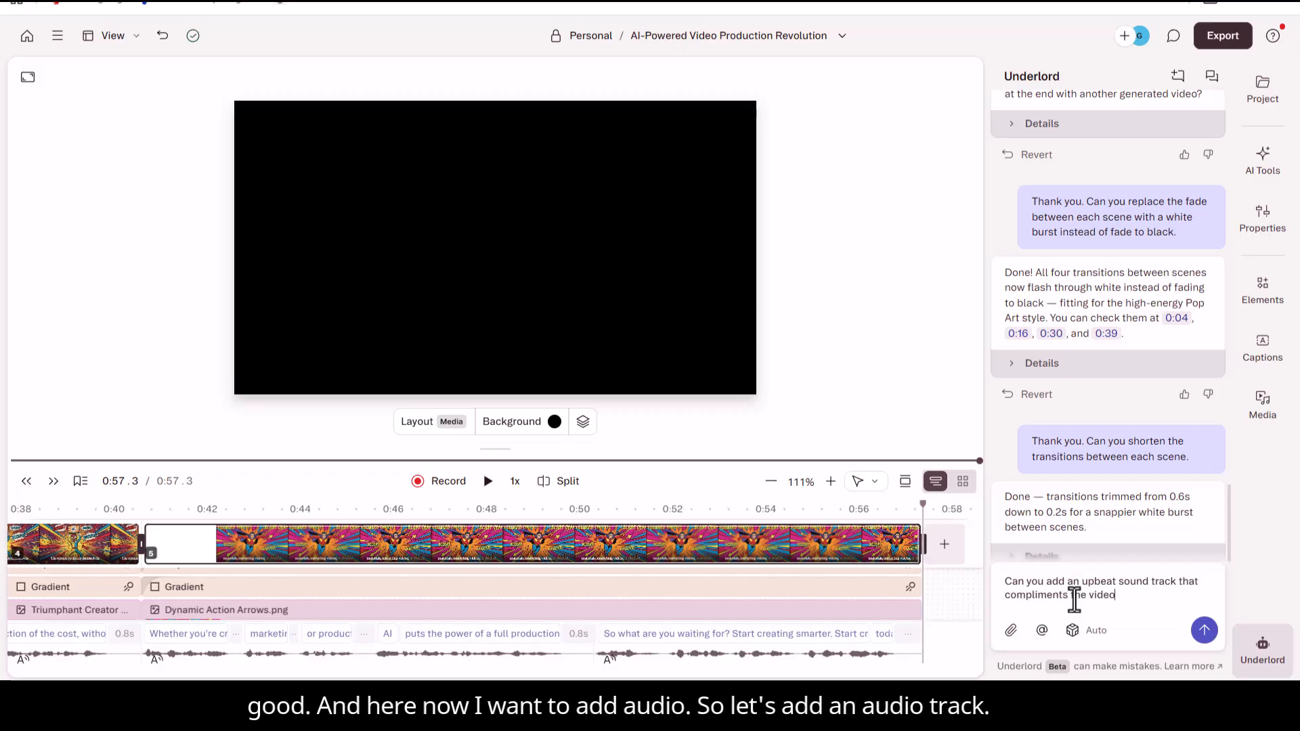
key(Return)
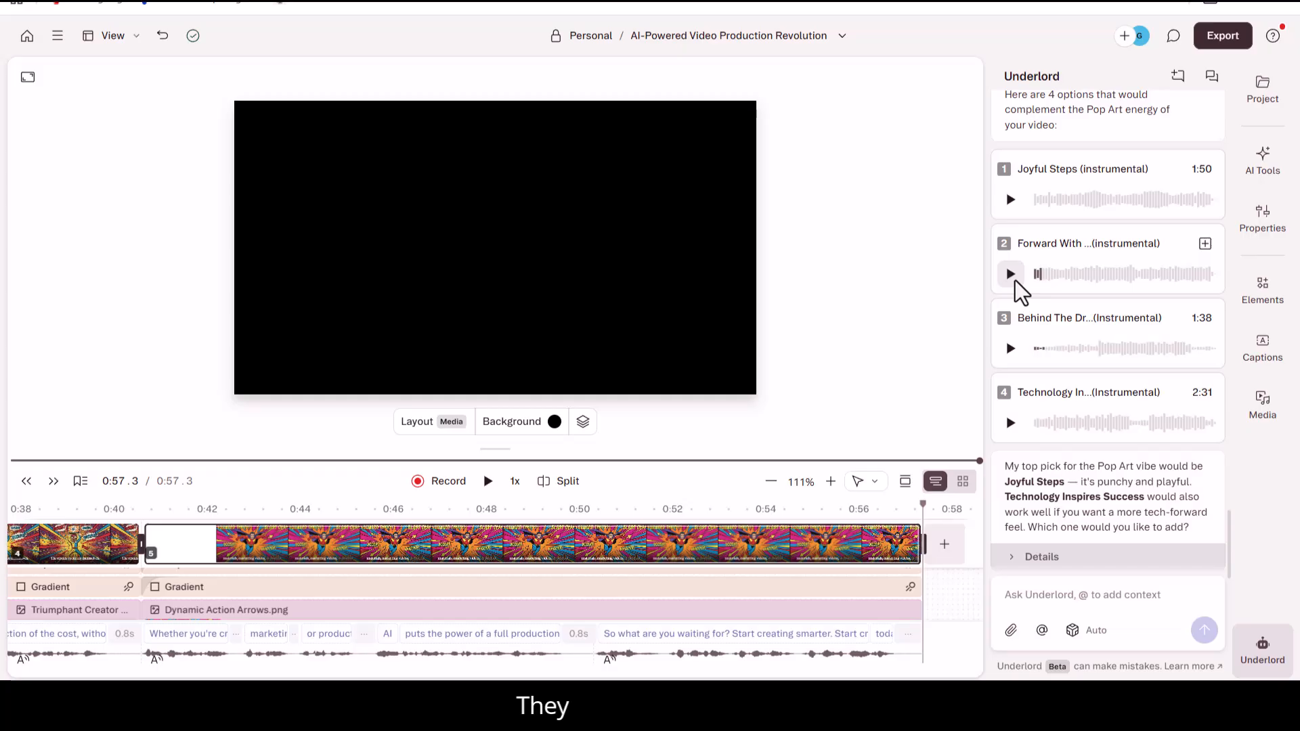
Listen to samples of the suggested Joyful Steps and Technology Inspires Success tracks, lowering the playback volume.
click(1010, 200)
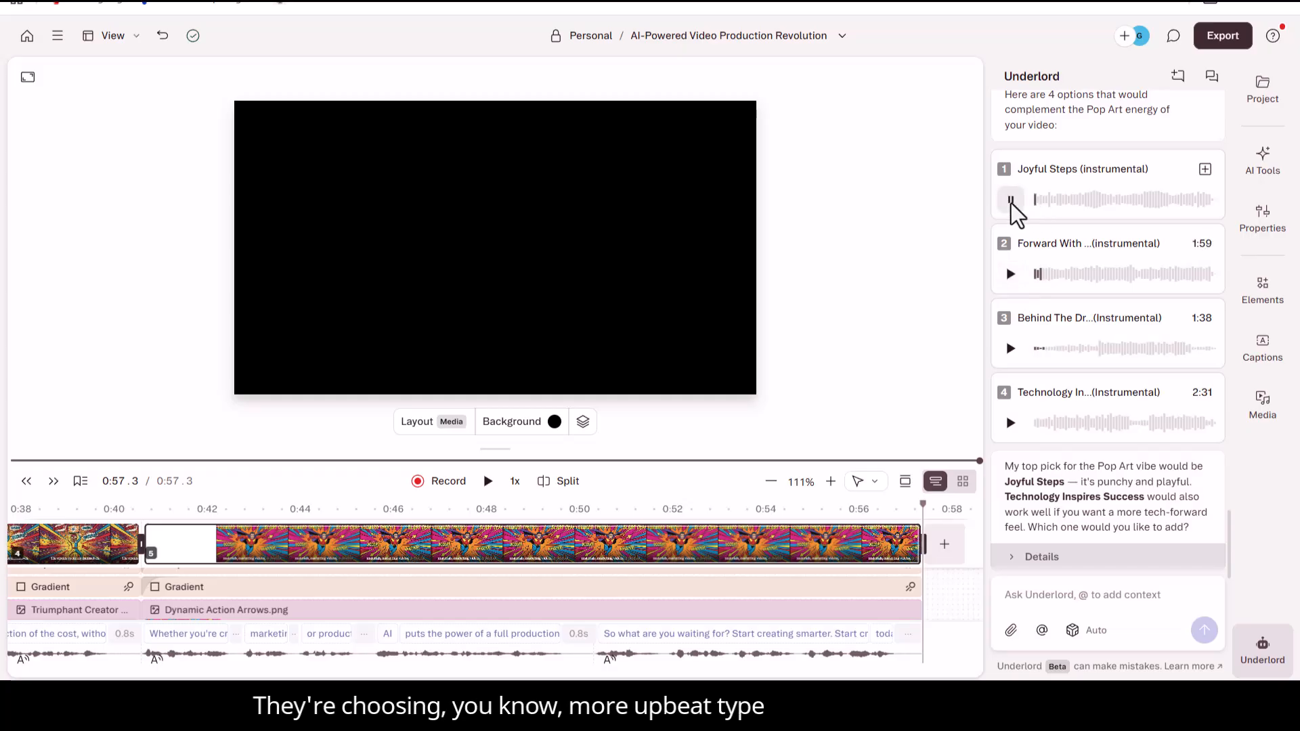
click(1010, 200)
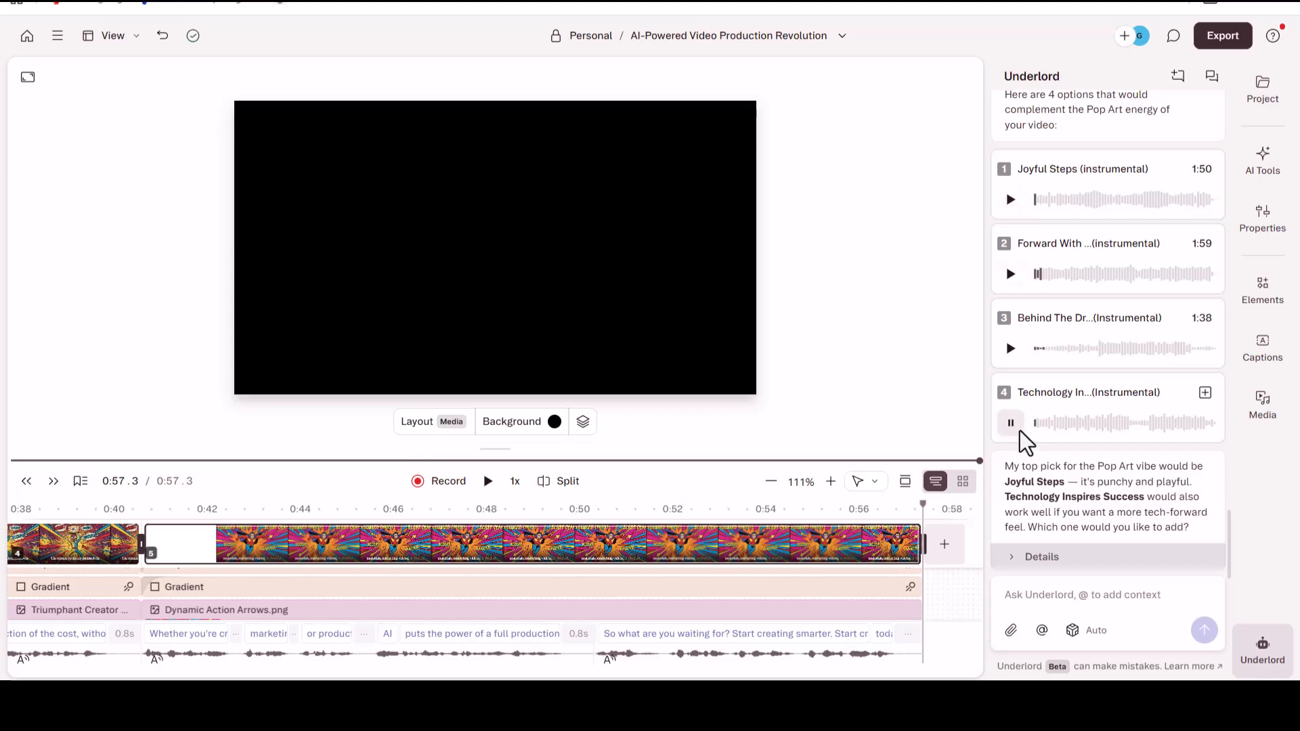
key(XF86AudioLowerVolume)
key(XF86AudioLowerVolume)
key(XF86AudioLowerVolume)
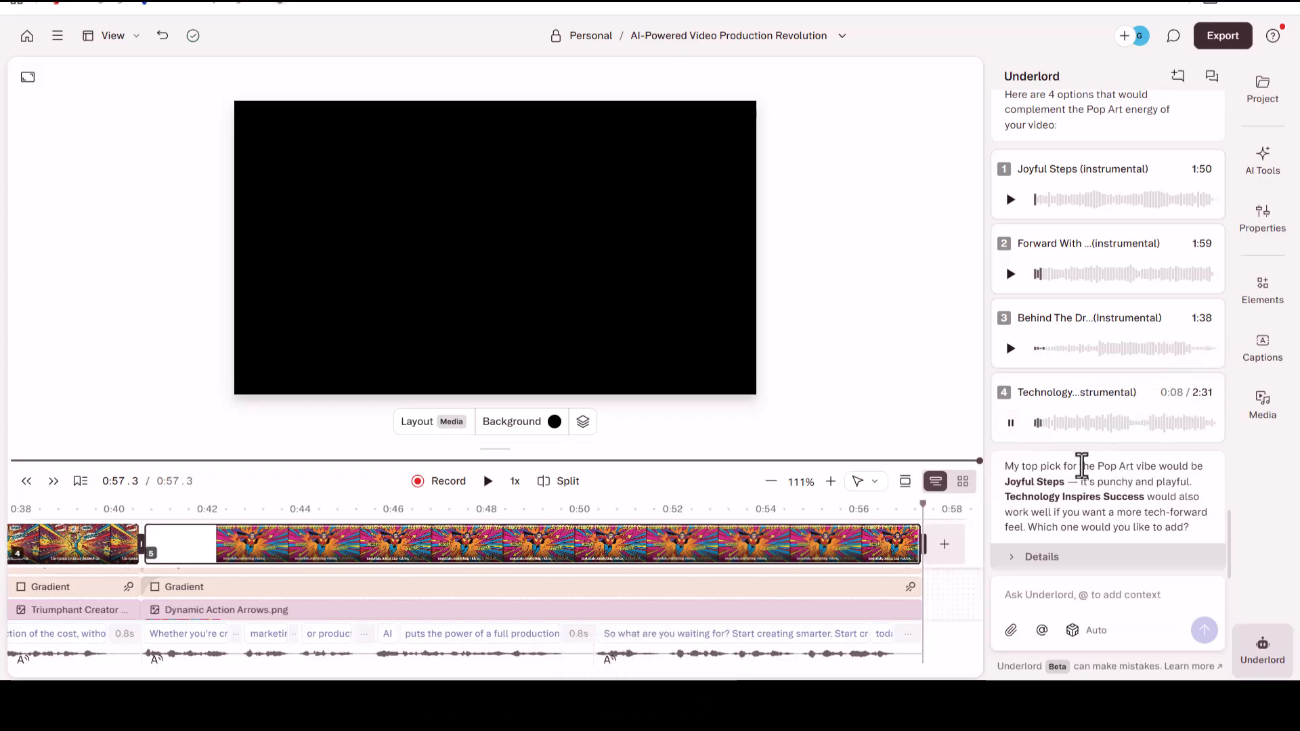
click(1012, 424)
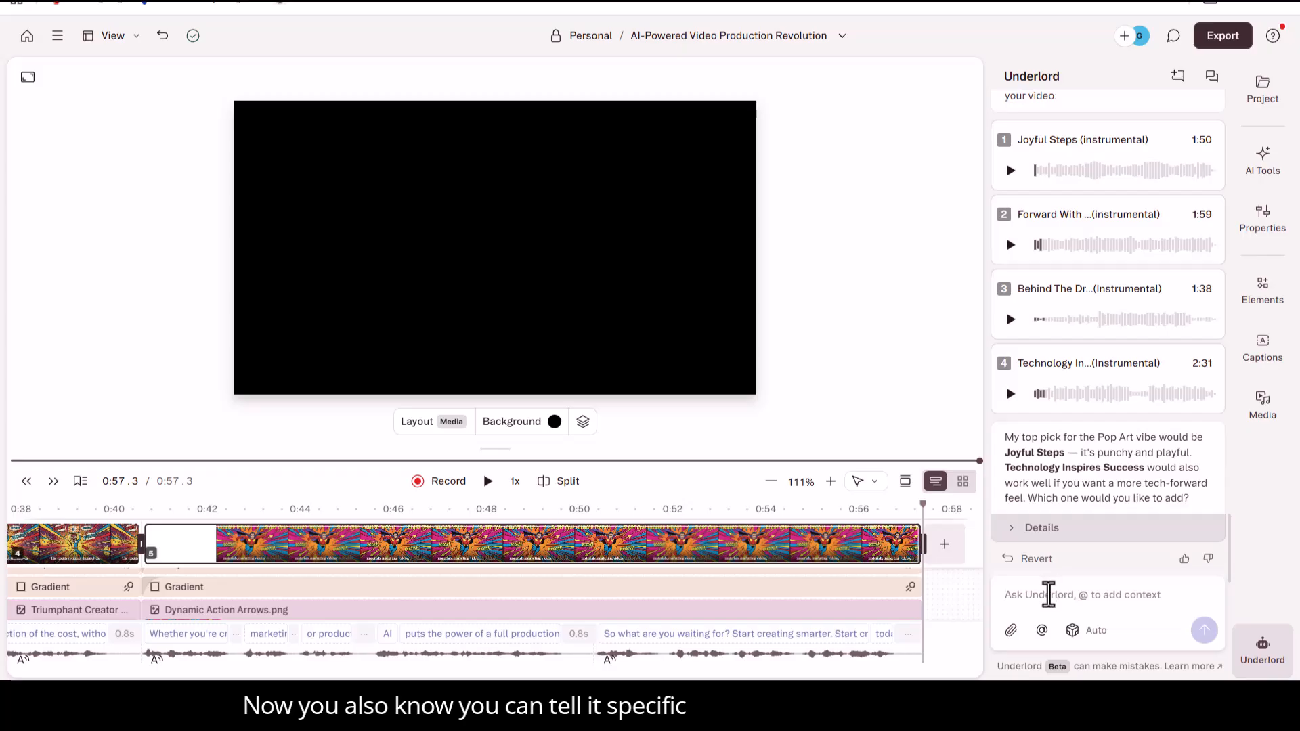
Reply to Underlord with "We would like joyful steps." and play the video with the added soundtrack from the beginning.
text(We)
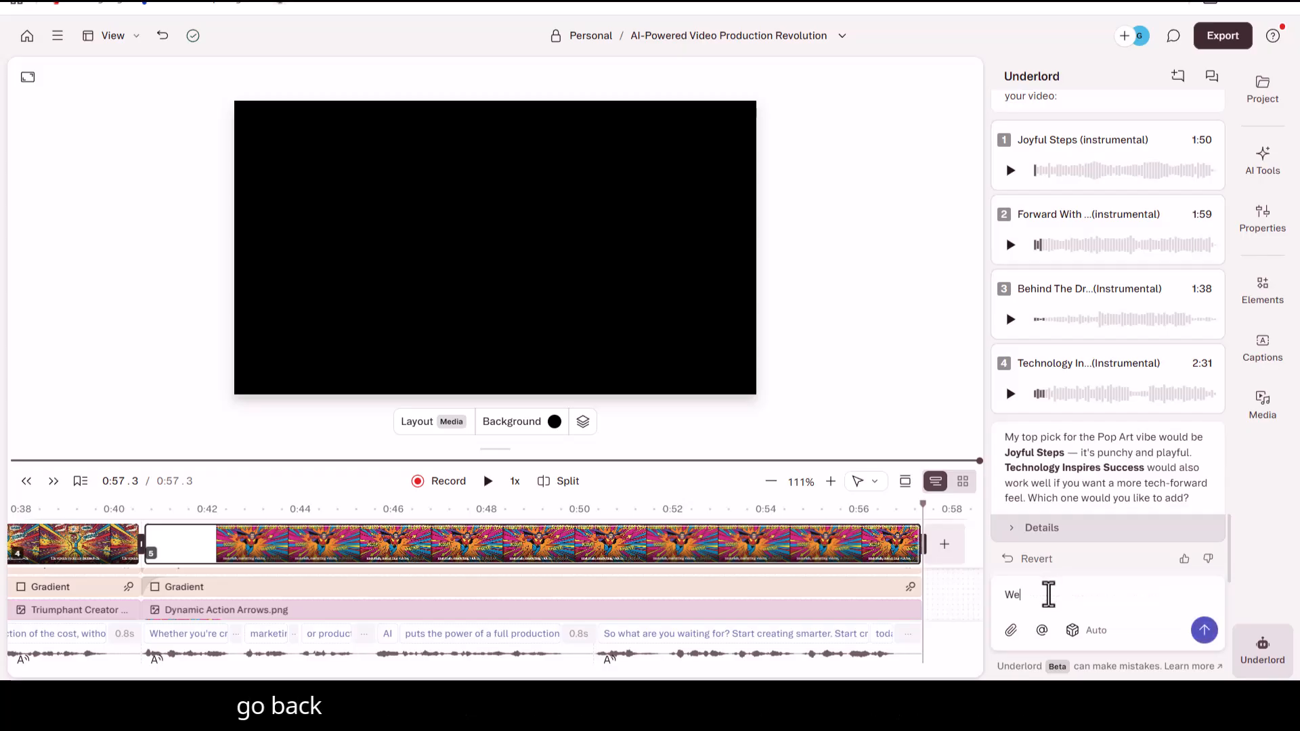
text( would like)
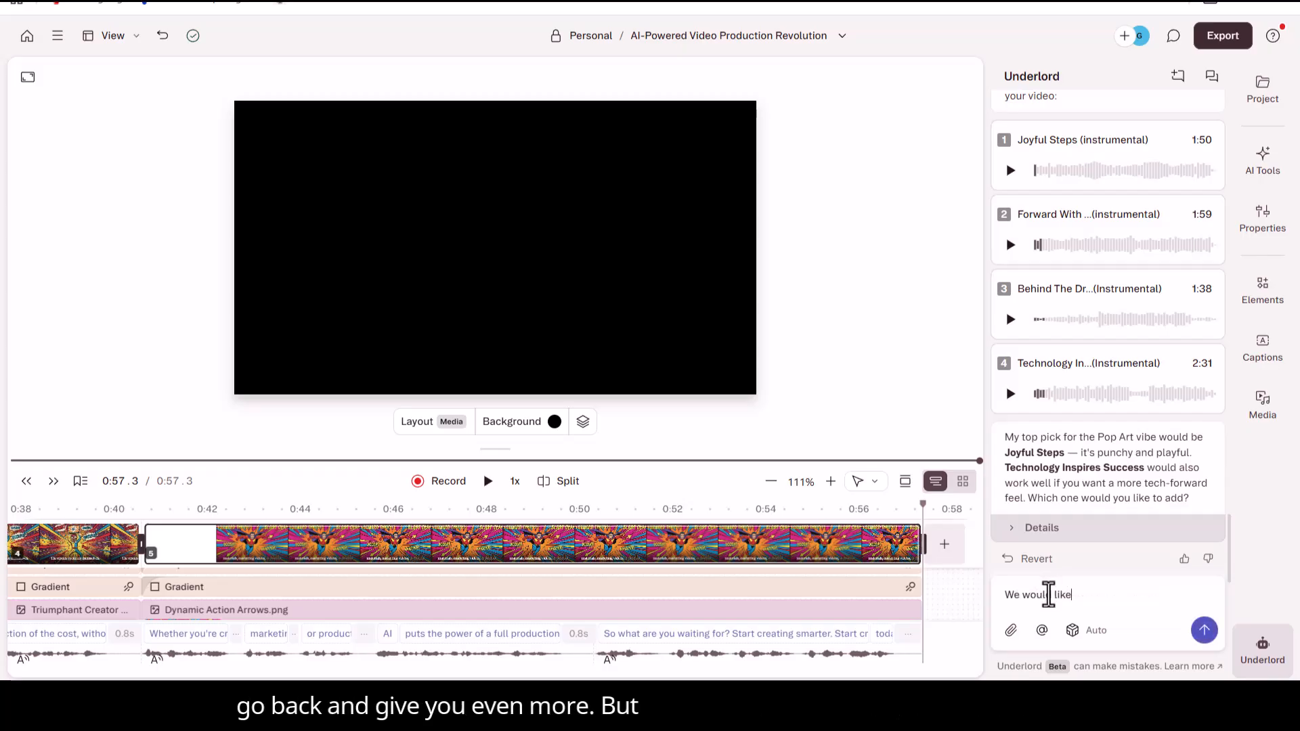
text( joyful ste)
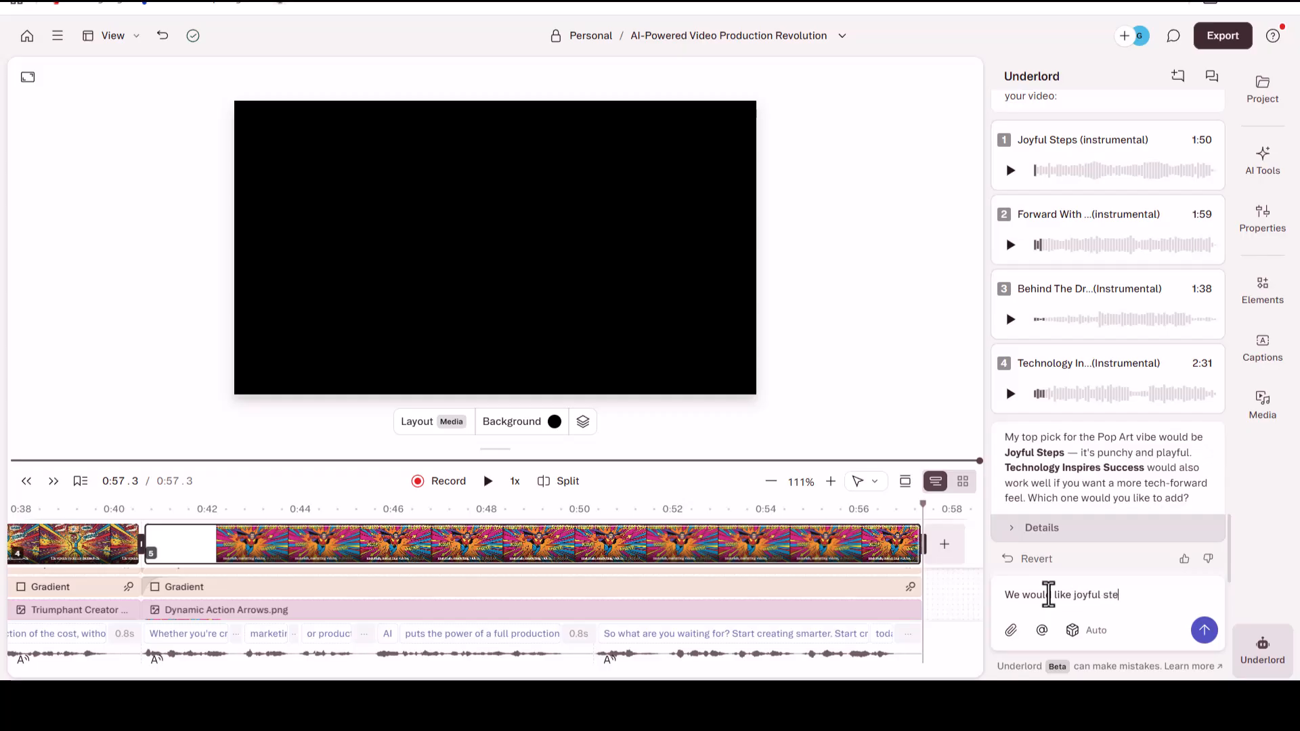
text(ps.)
key(Return)
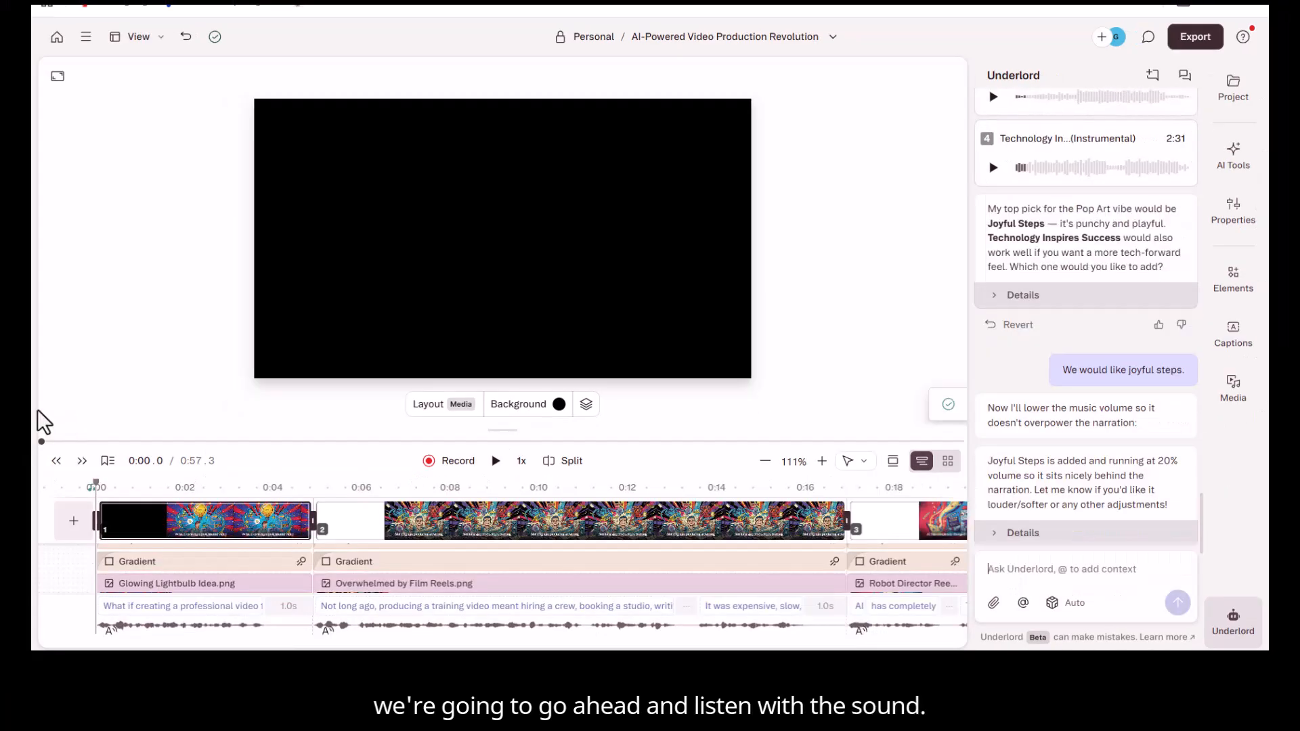
click(496, 460)
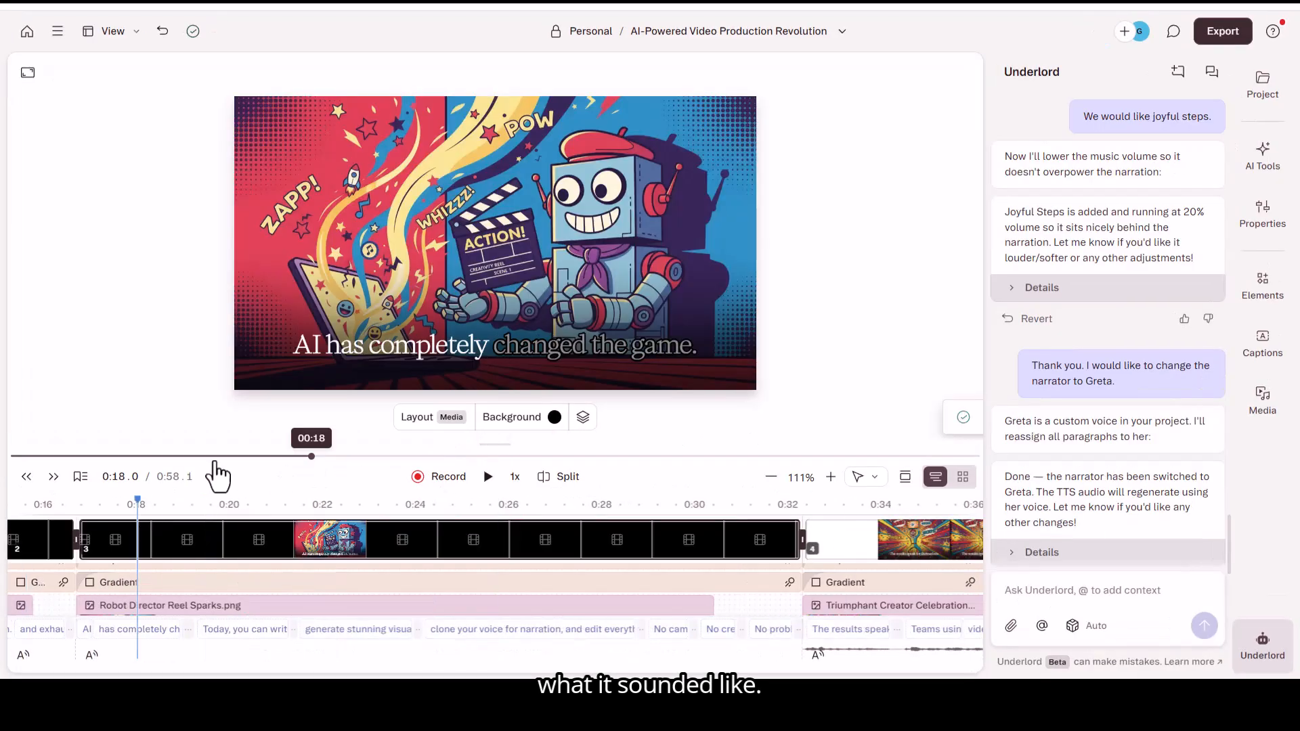
Return to the start of the video and play it to check the new narrator's voice, pausing in scene 4.
drag(217, 472, 6, 462)
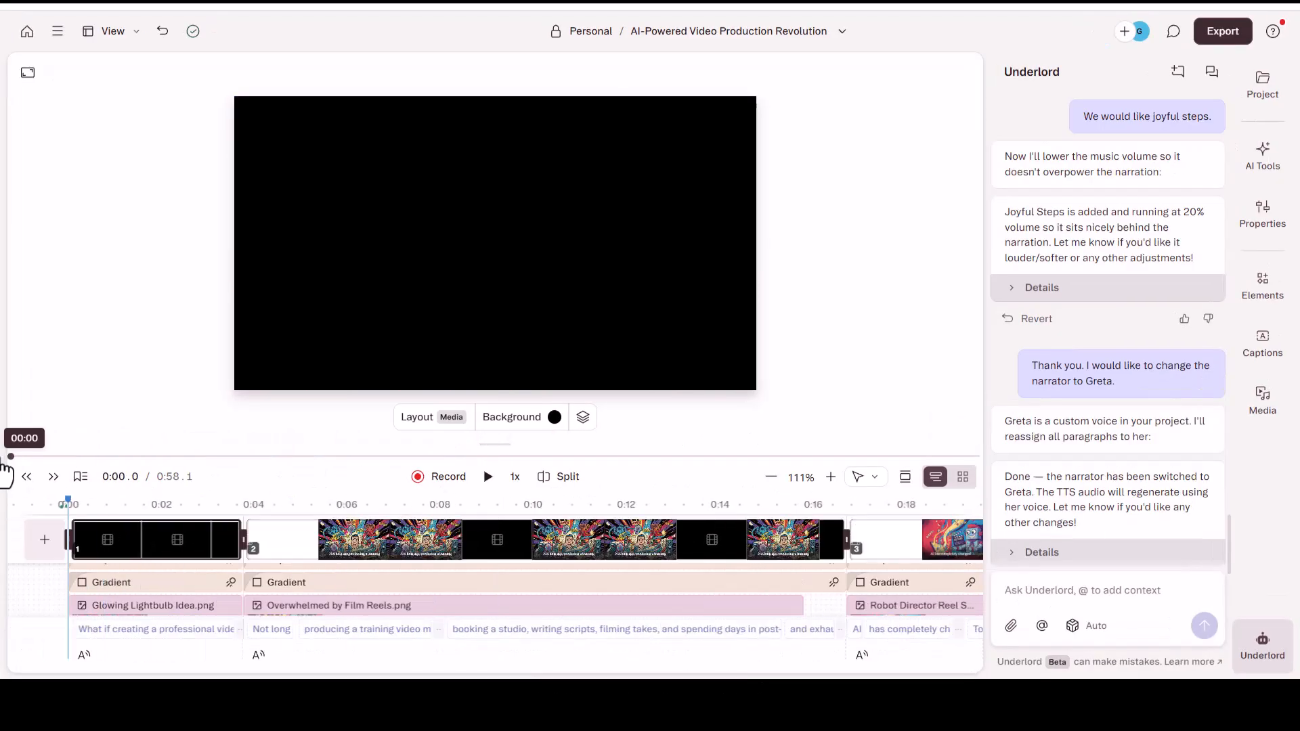
click(487, 477)
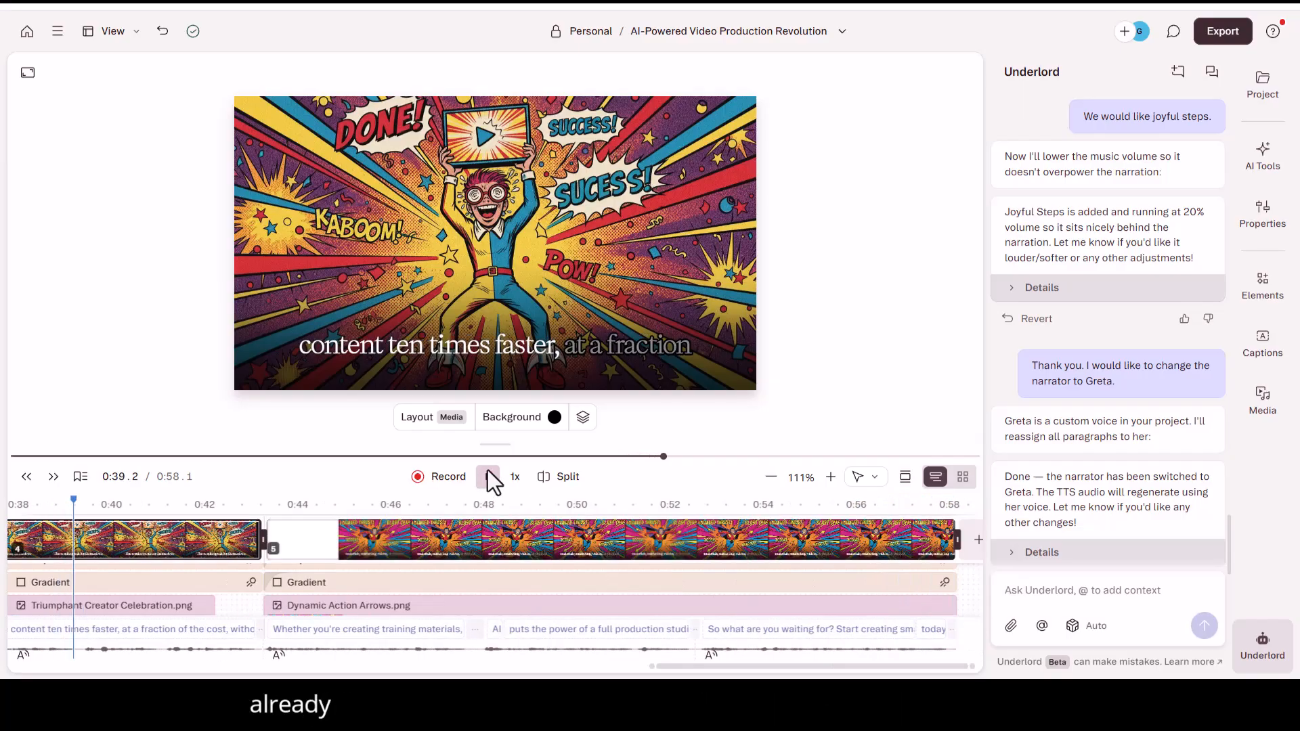
click(488, 478)
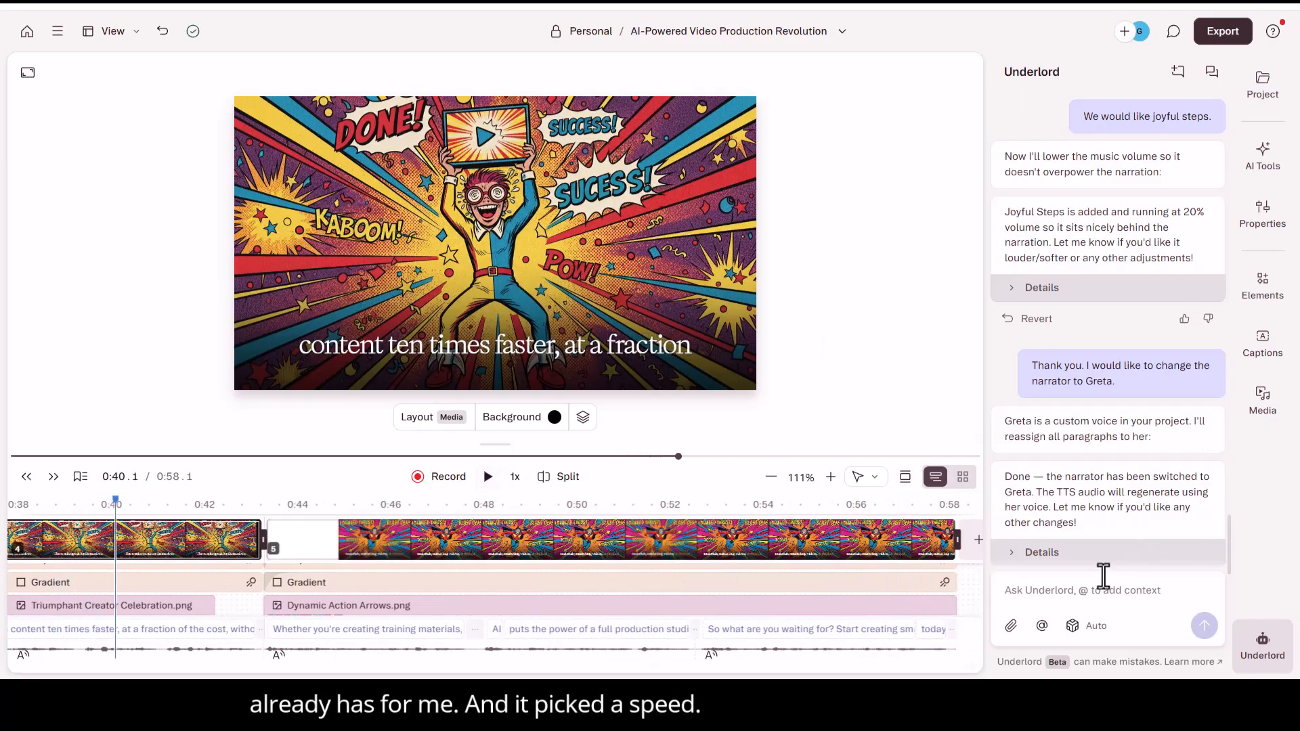
Ask Underlord to "Speed up the voice to match each scene." and replay the video from the beginning.
click(1088, 594)
text(Spe)
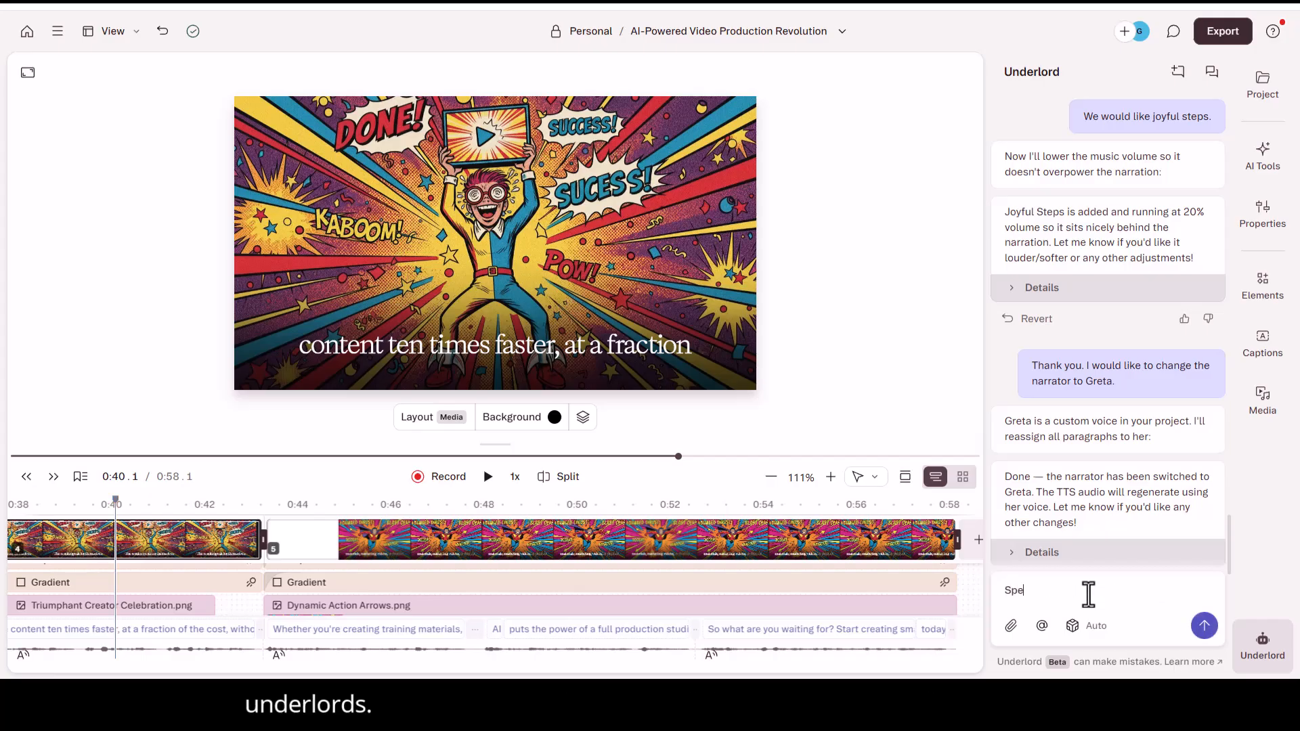
text(ed up)
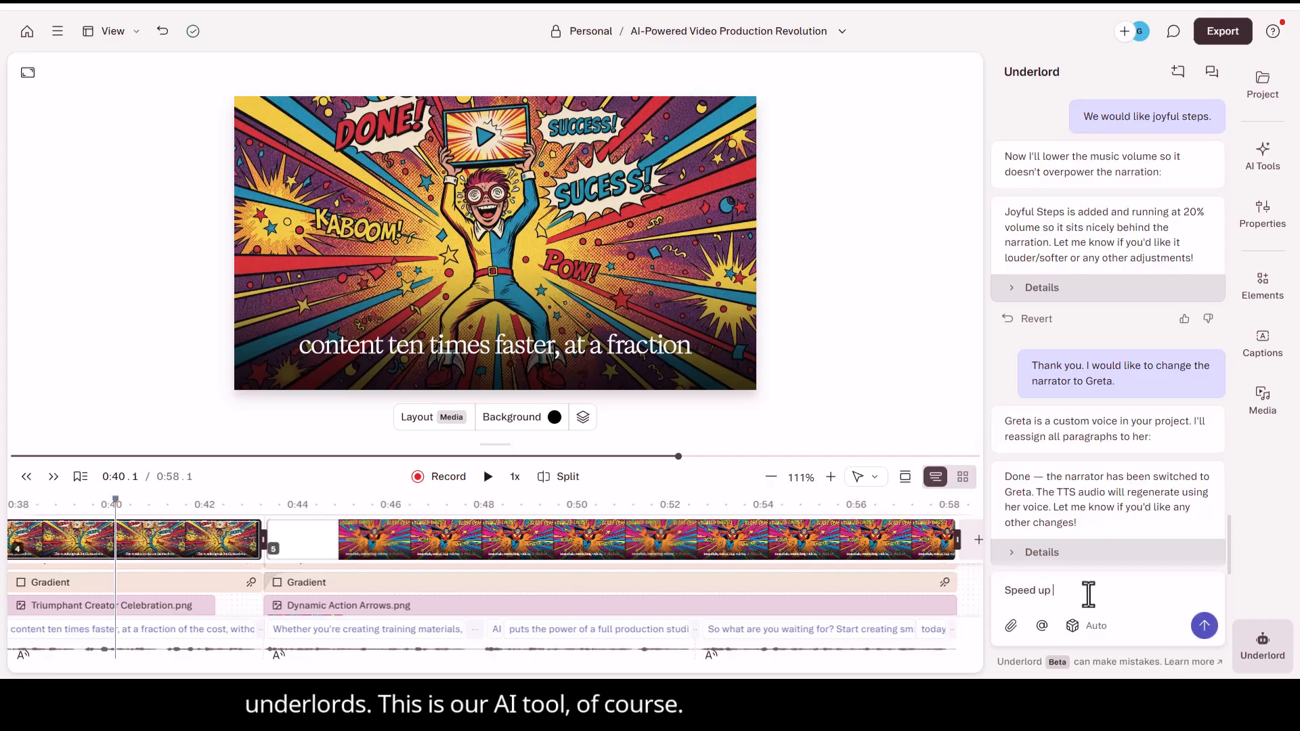
text( the voice to)
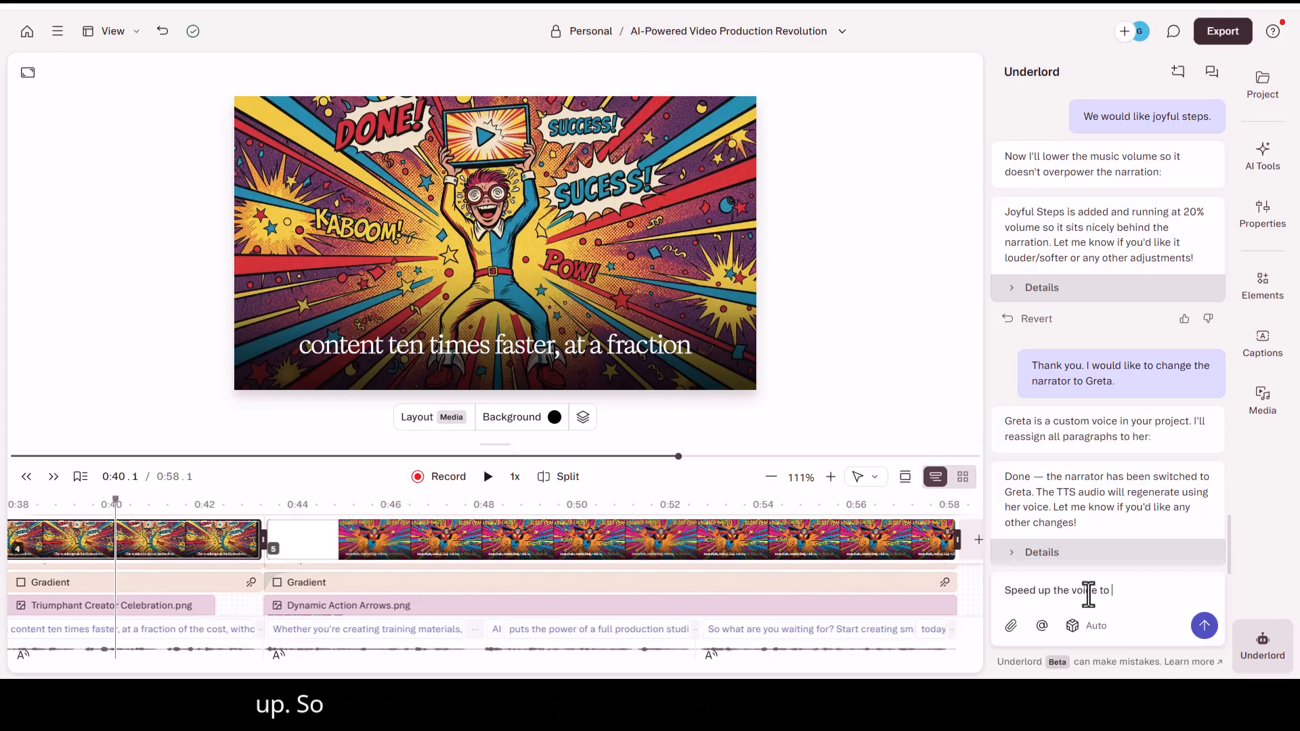
text( match the)
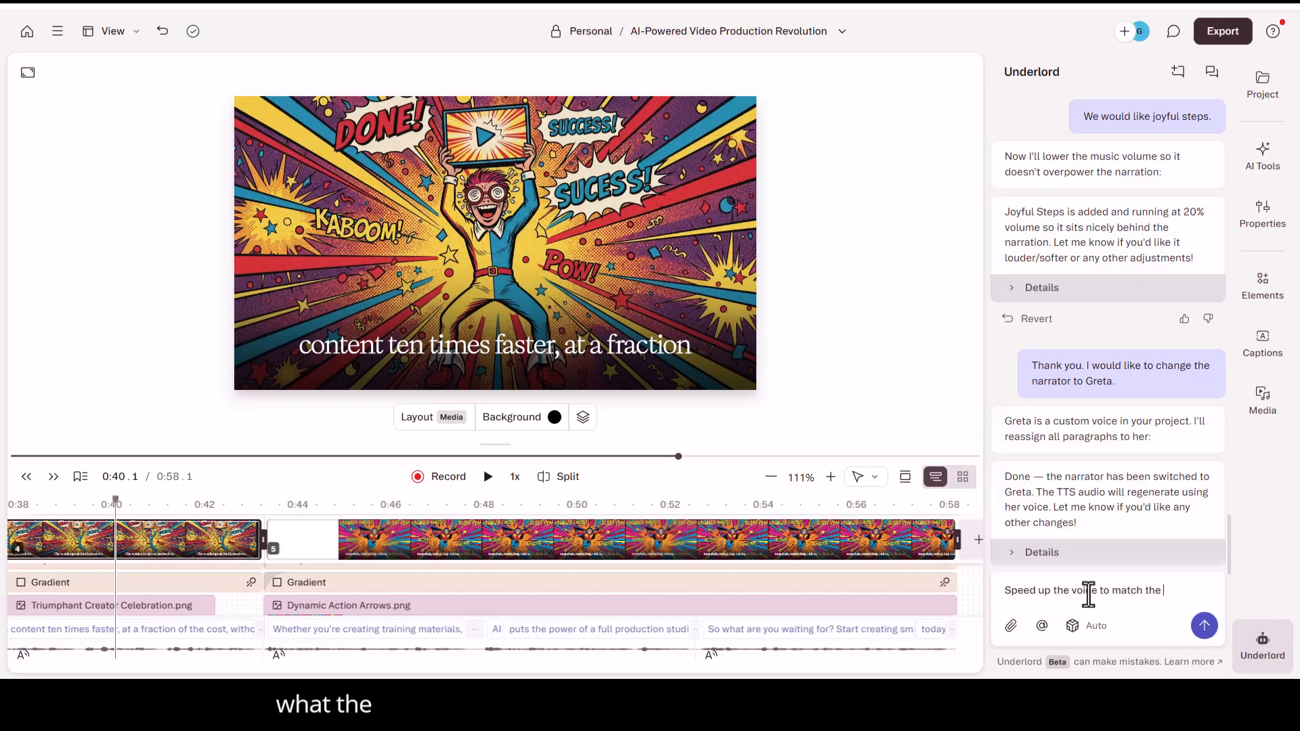
key(BackSpace)
key(BackSpace)
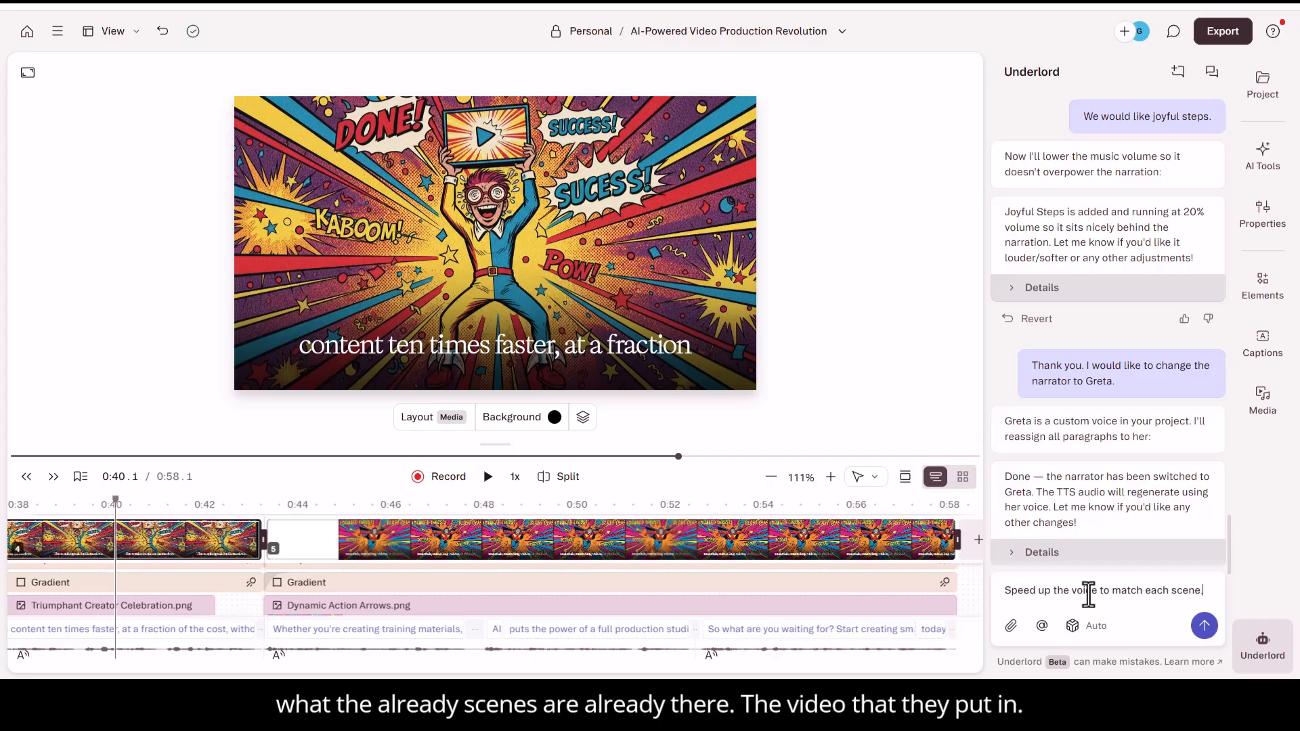
text(.)
key(Return)
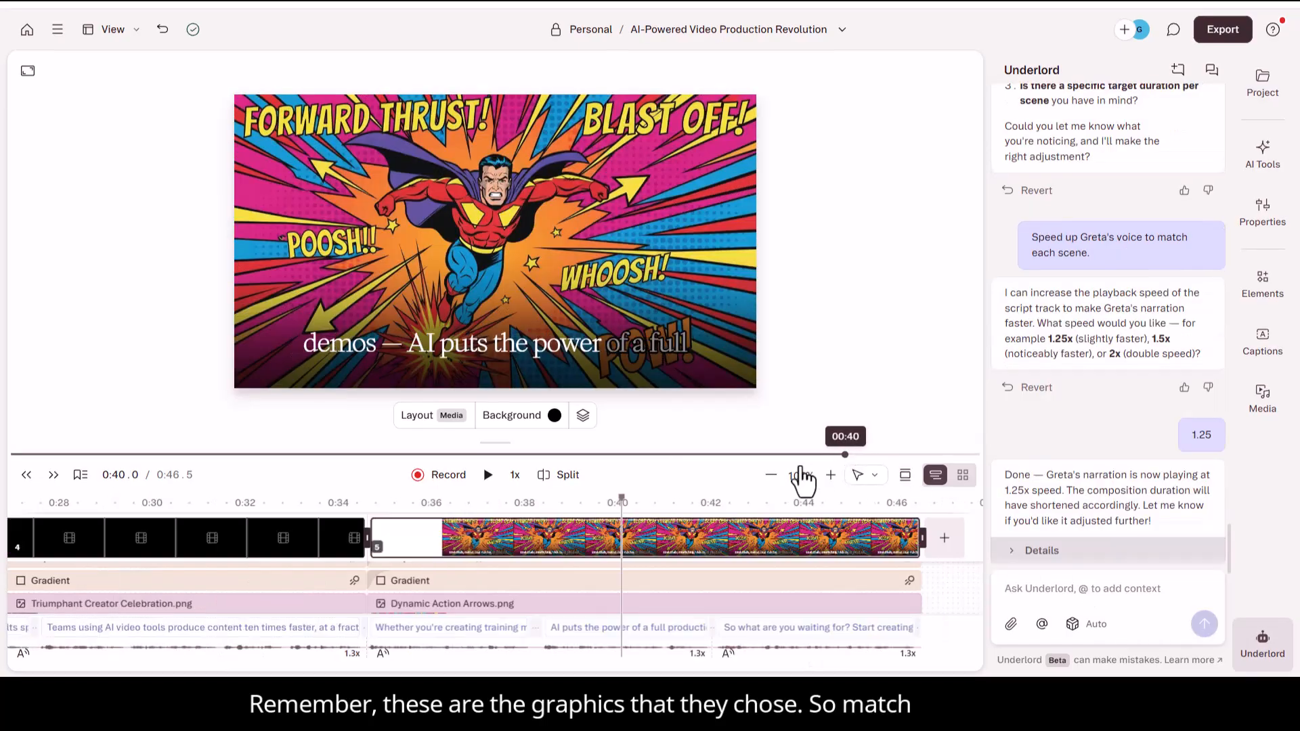
drag(800, 468, 3, 380)
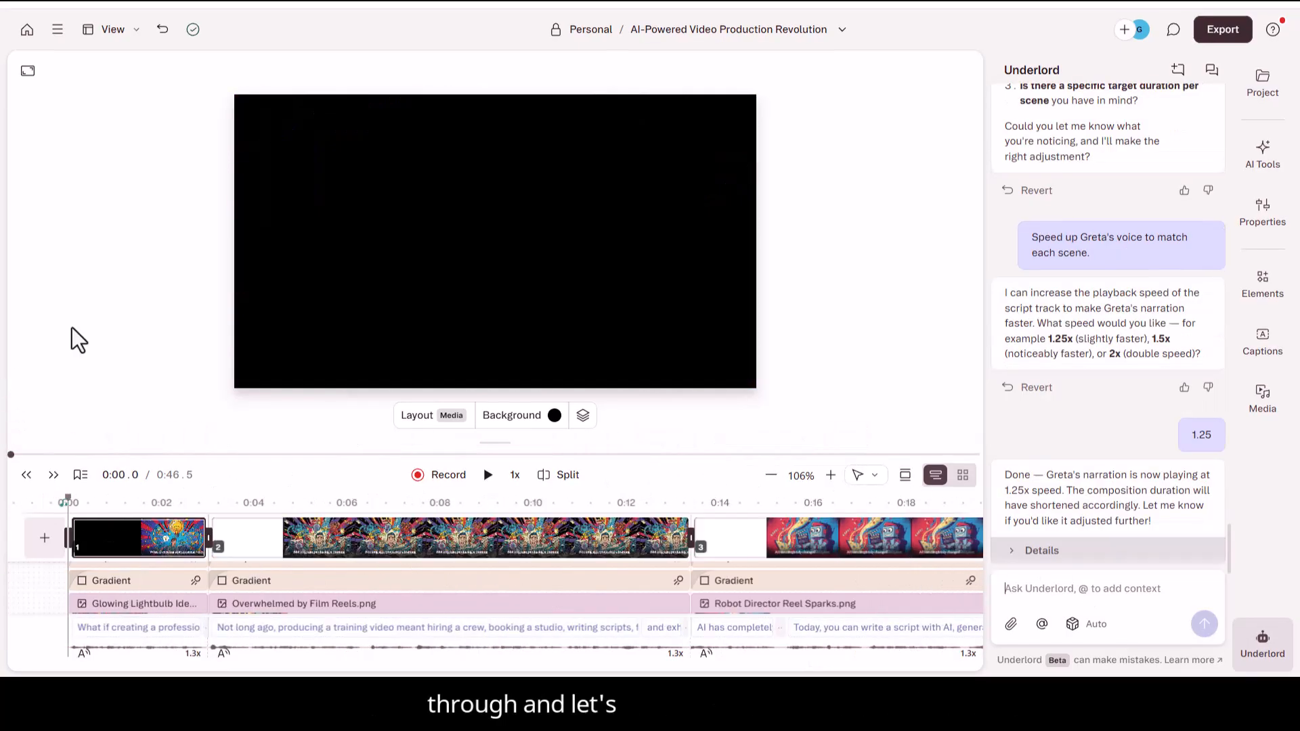
click(489, 477)
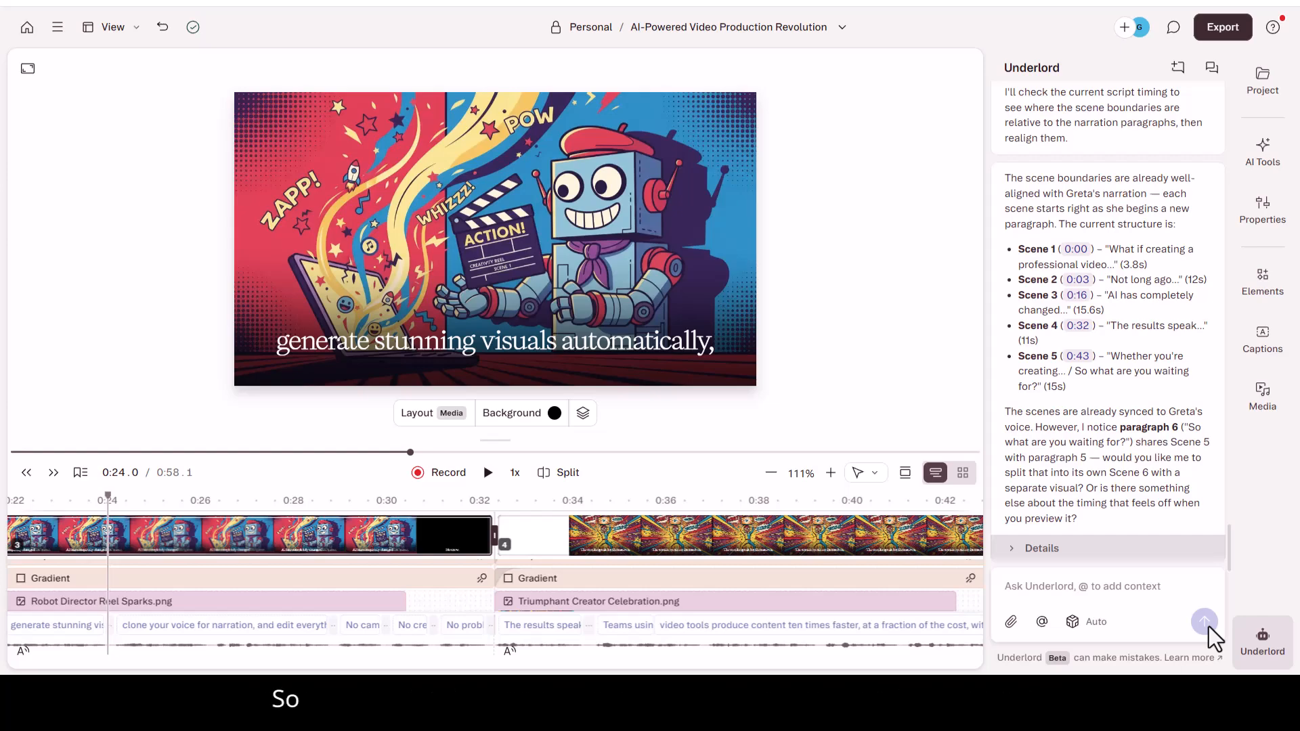
text(Scens)
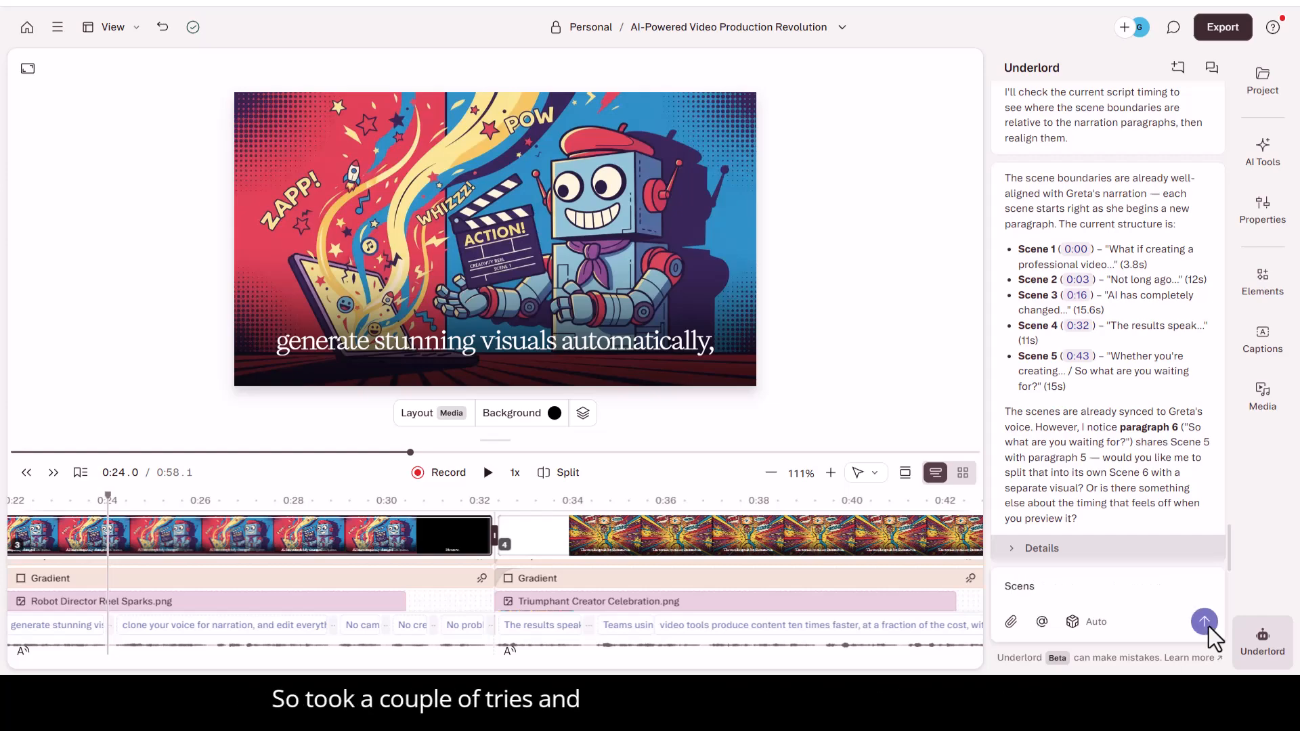
key(BackSpace)
key(BackSpace)
key(BackSpace)
key(BackSpace)
key(BackSpace)
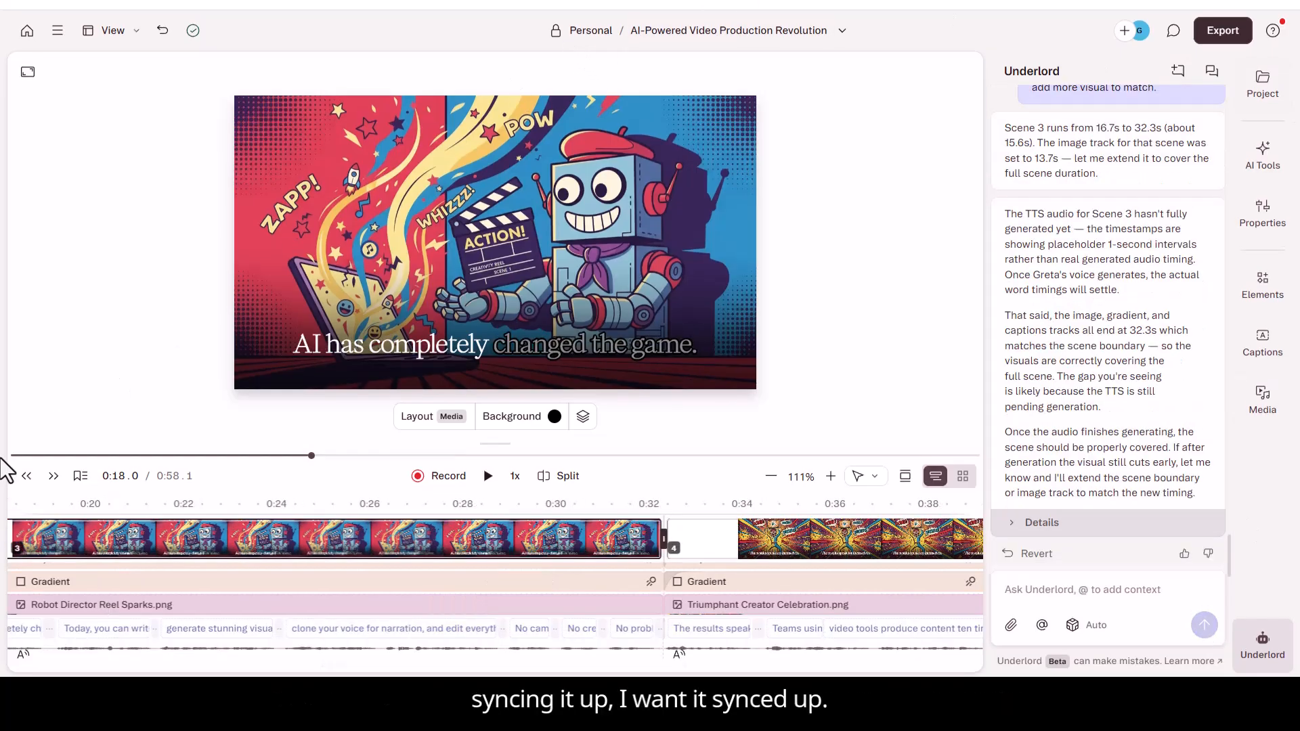
Play the video from about 0:22 in scene 3 into scene 4 to check that visuals and narration are in sync.
drag(2, 459, 204, 481)
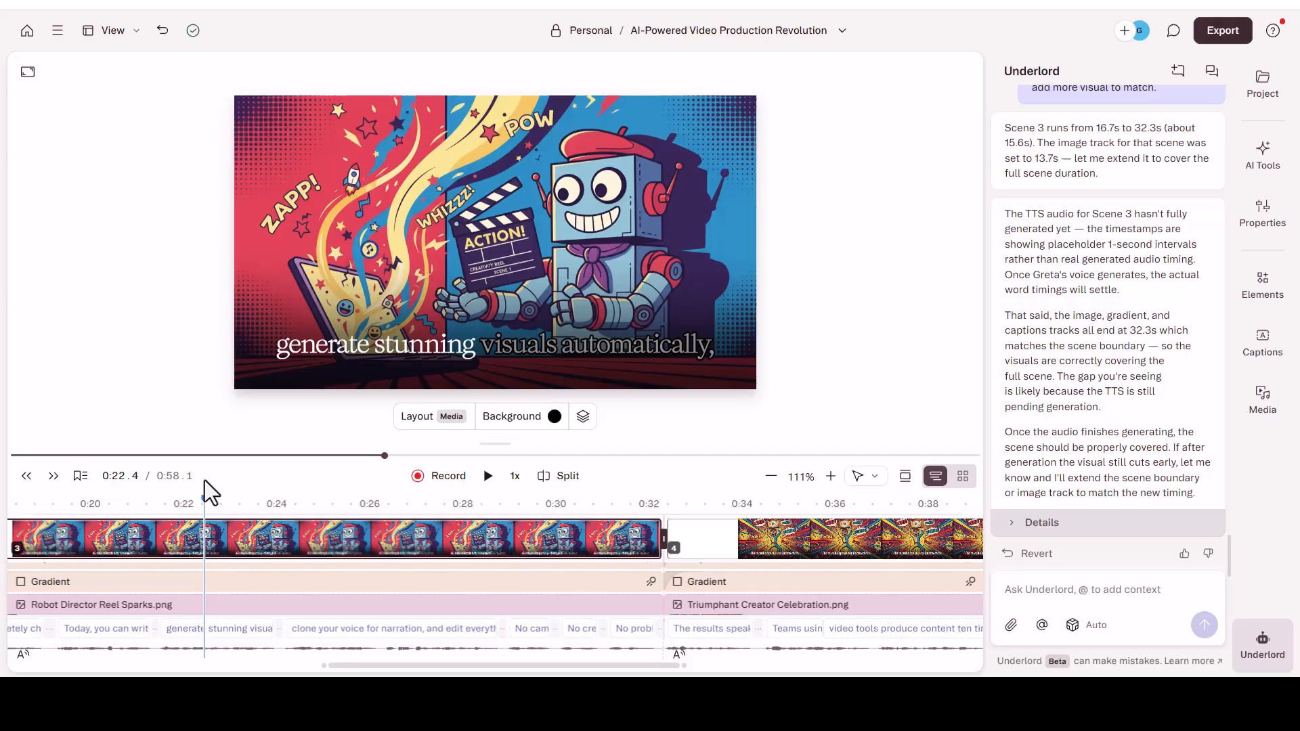
click(488, 476)
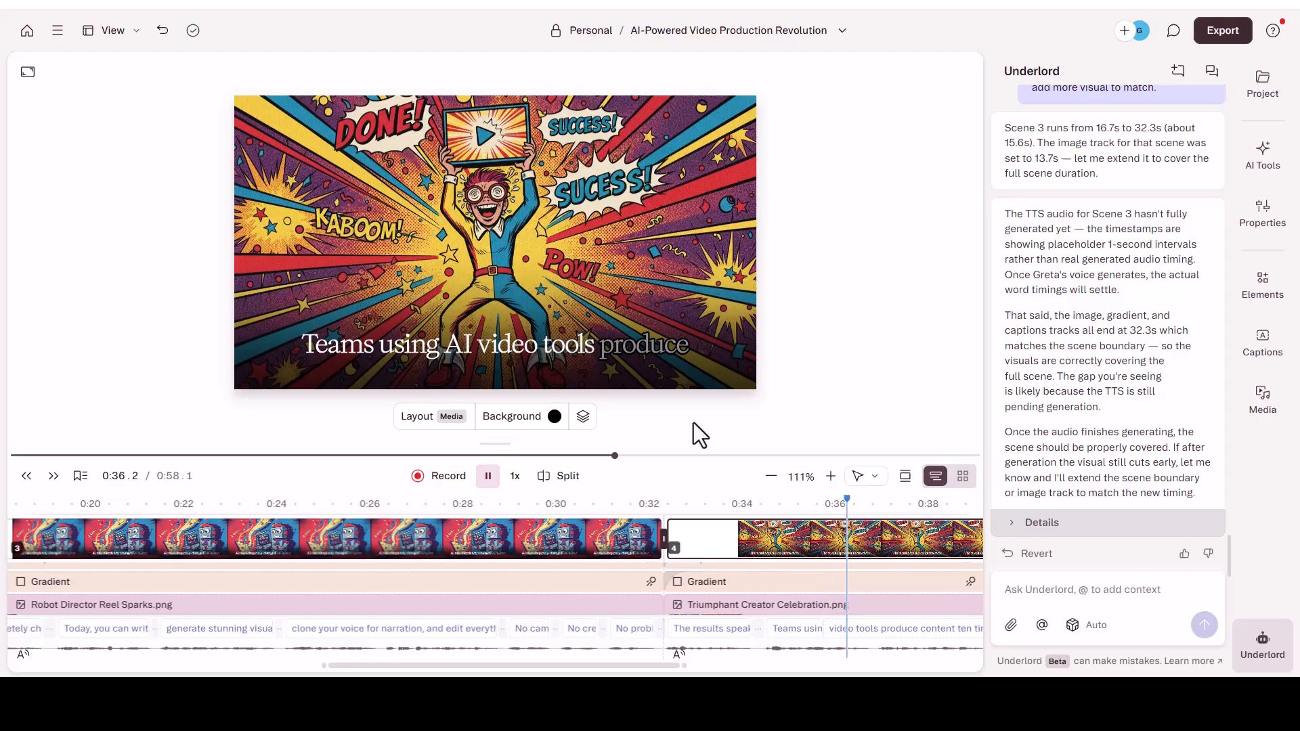
click(488, 476)
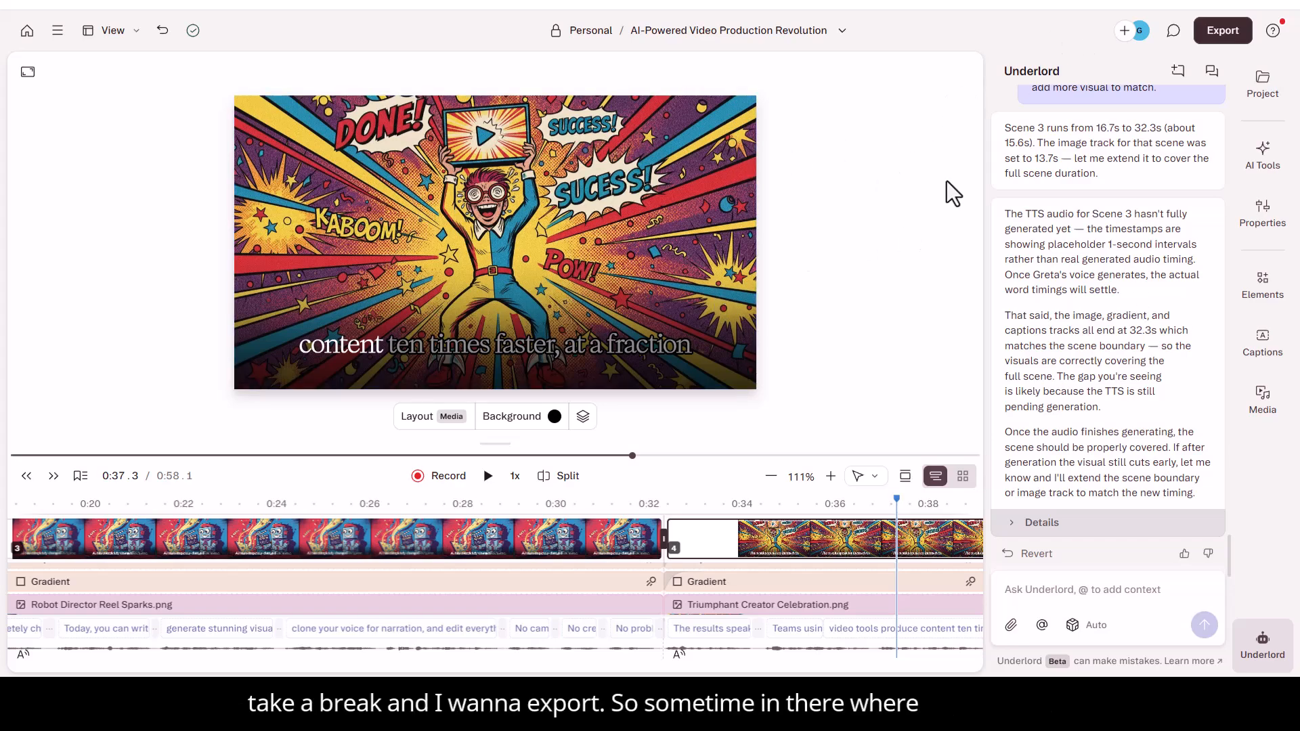
Set the video's export destination to Local export, keeping the 1080p resolution and the current composition.
click(1224, 30)
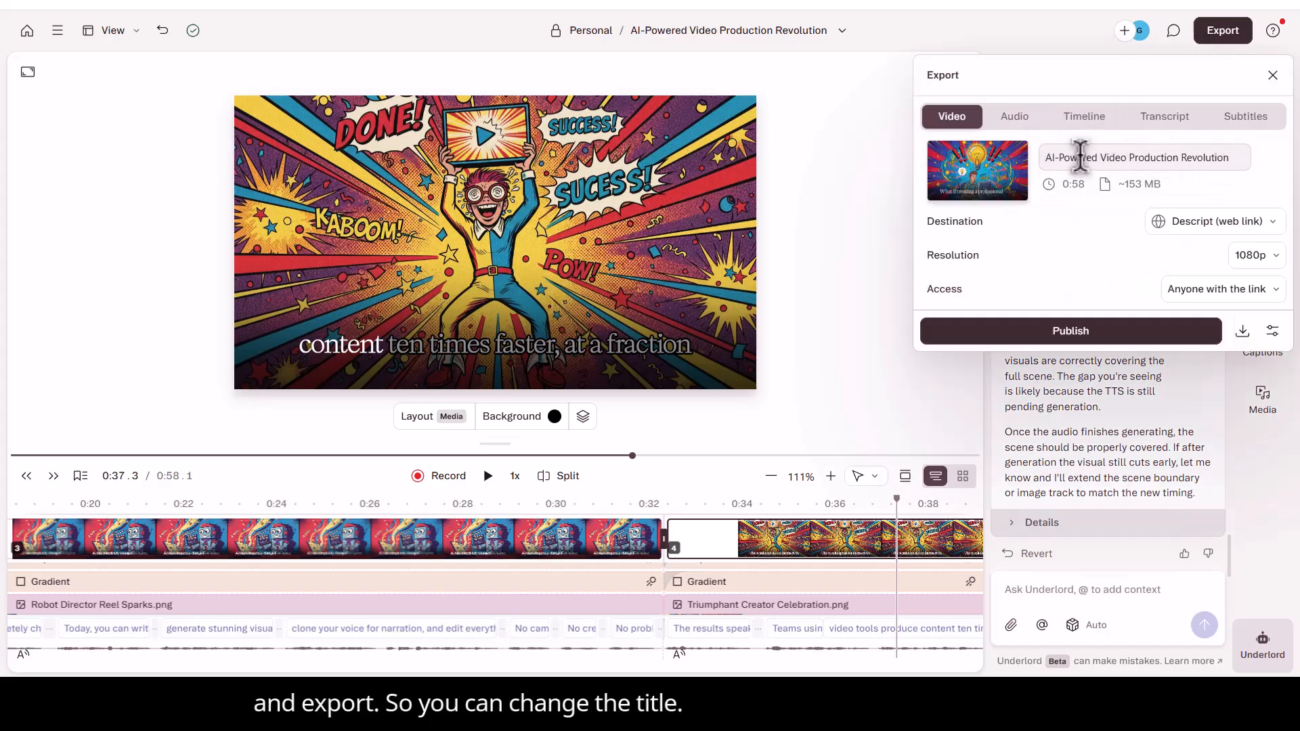
click(1263, 261)
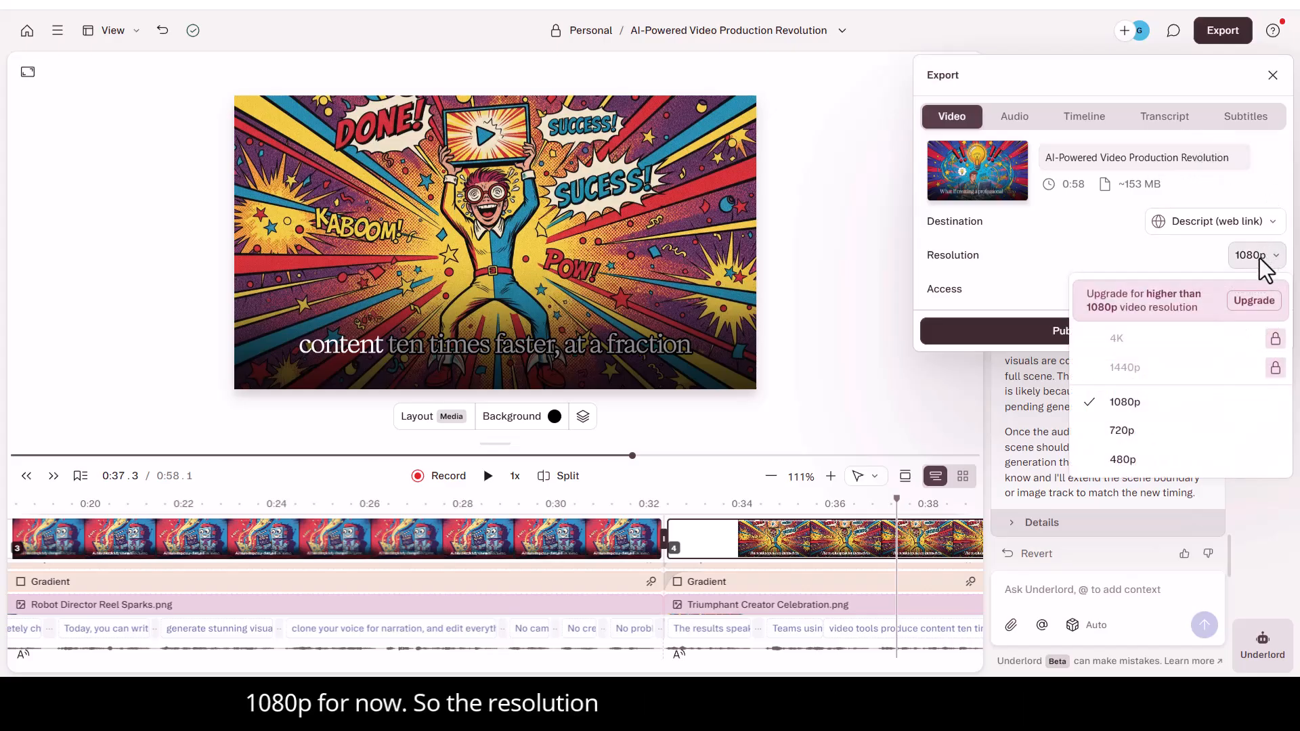
click(1260, 260)
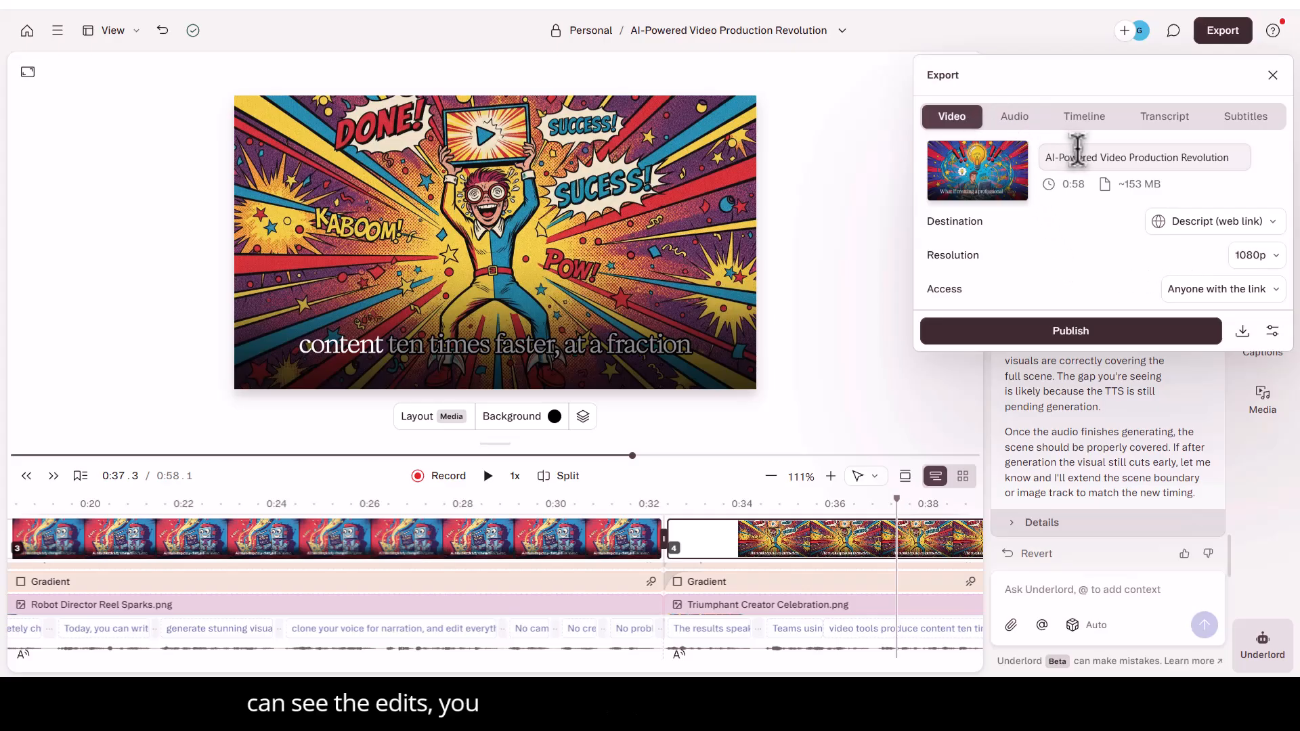
click(1209, 222)
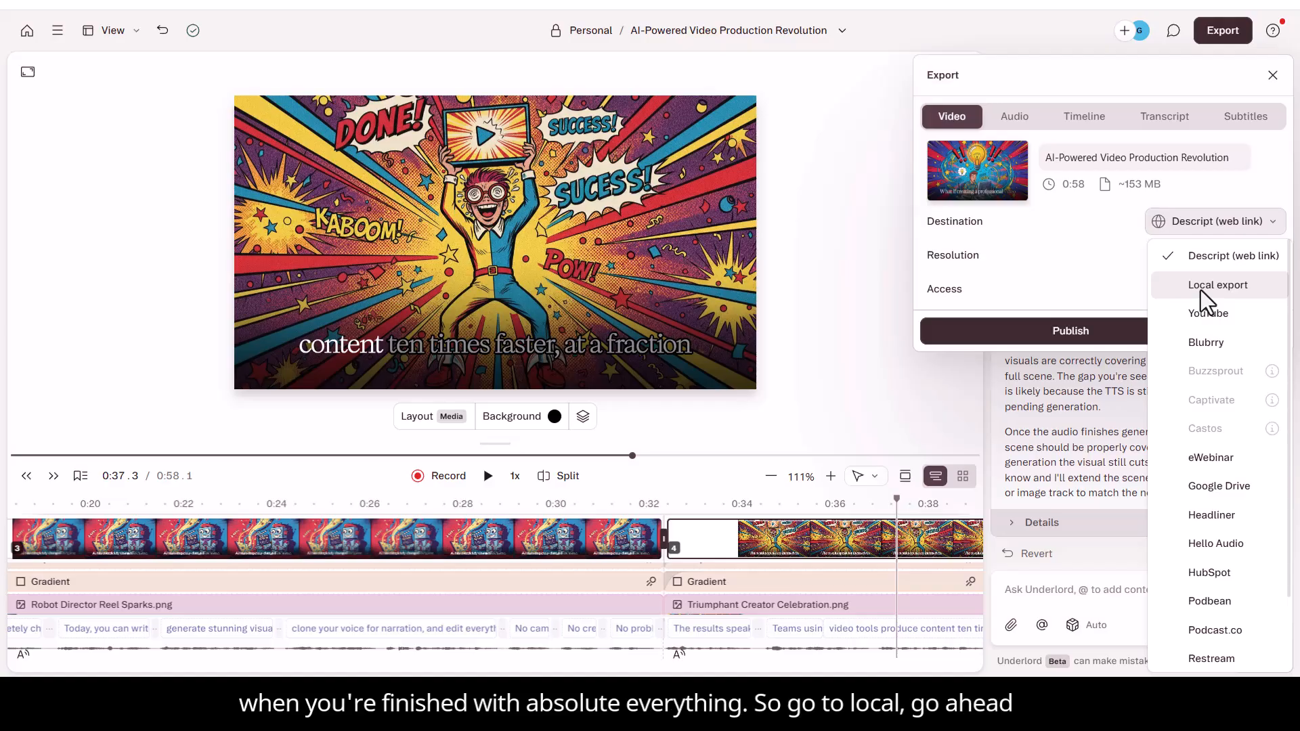
click(1200, 290)
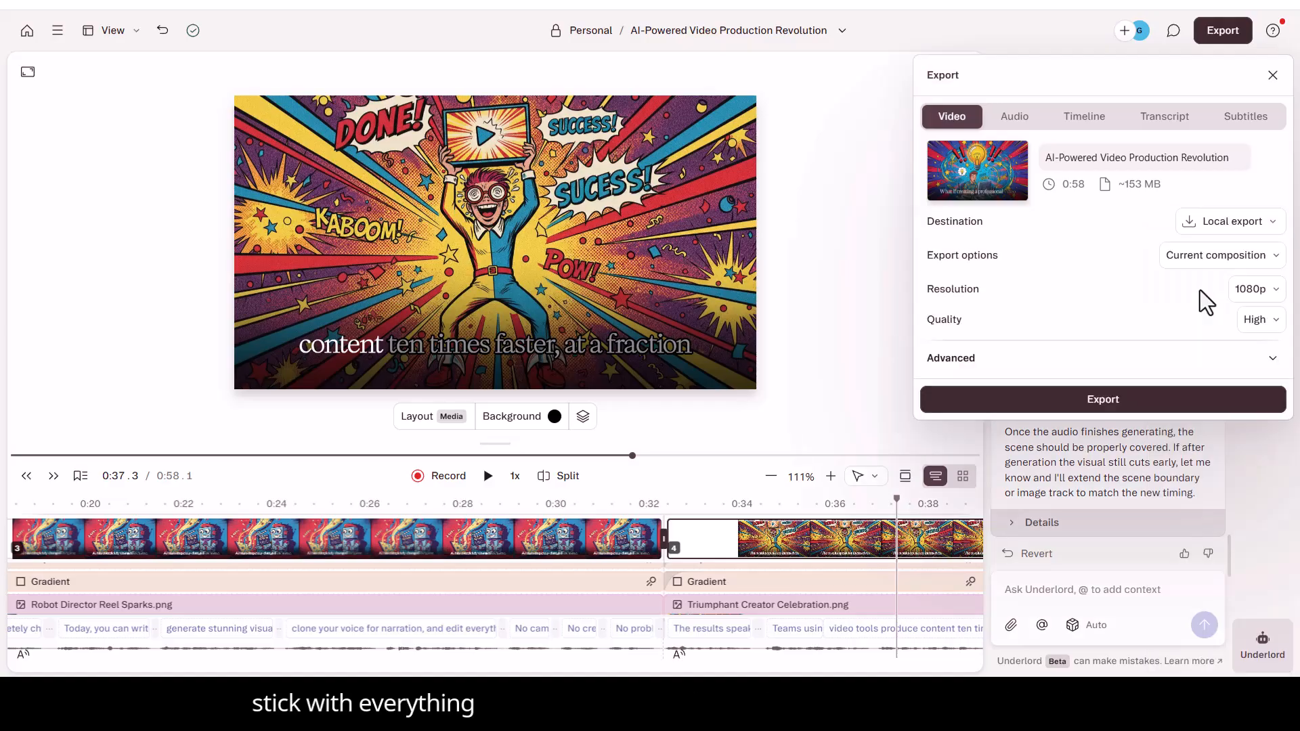
click(1189, 257)
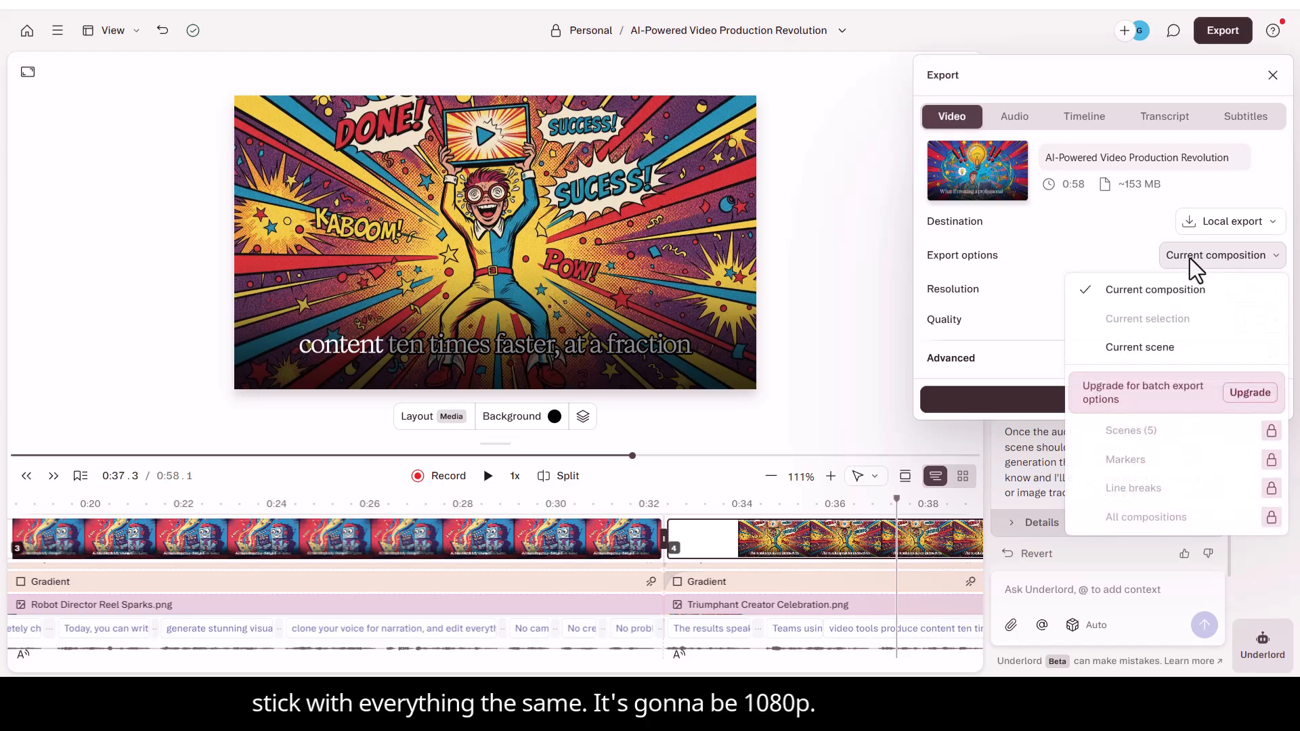
click(1189, 257)
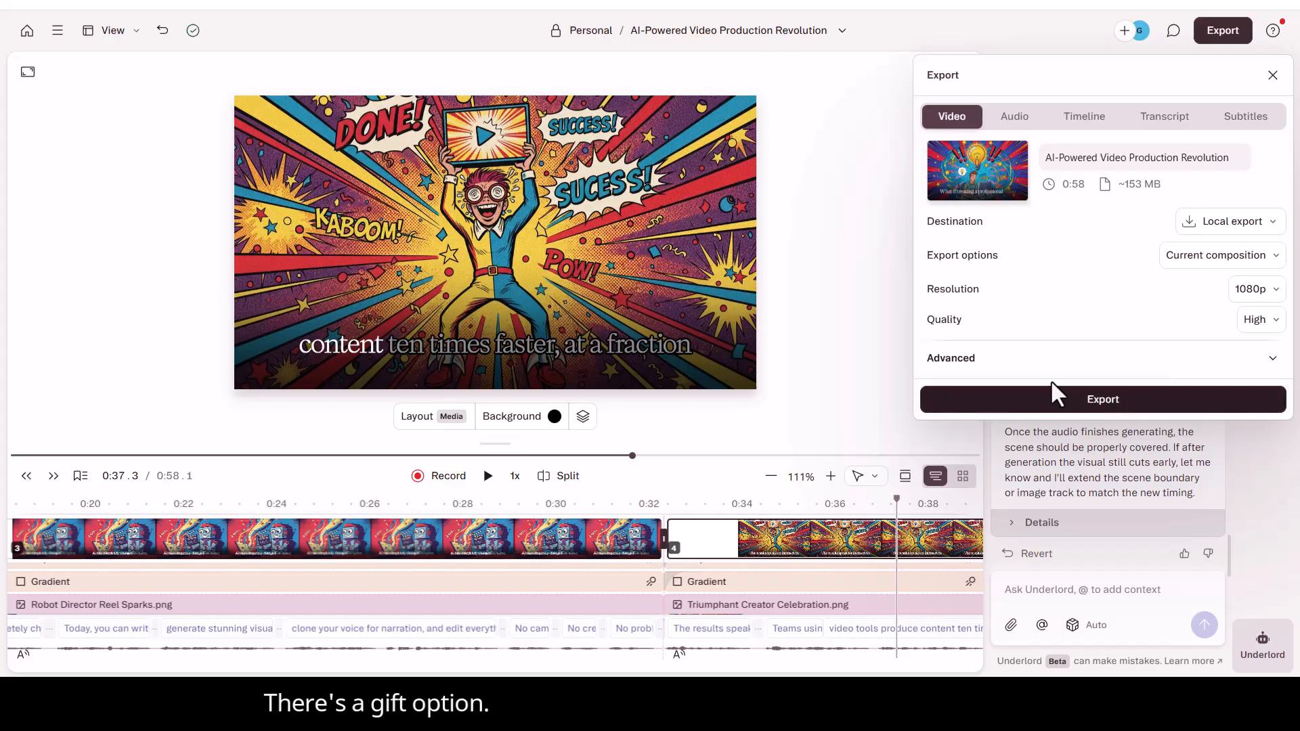
Review the advanced export settings, including the audio channels, sample rate and available audio bitrates.
click(1183, 359)
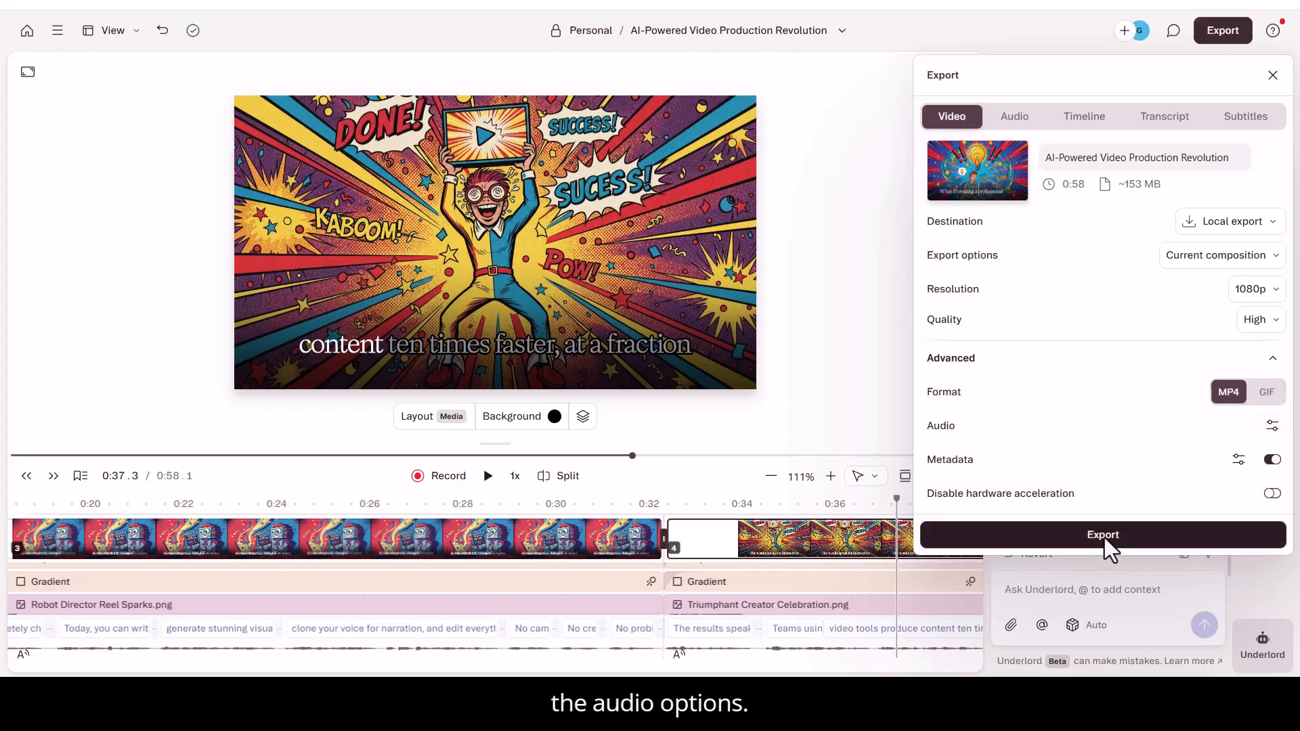
click(1270, 430)
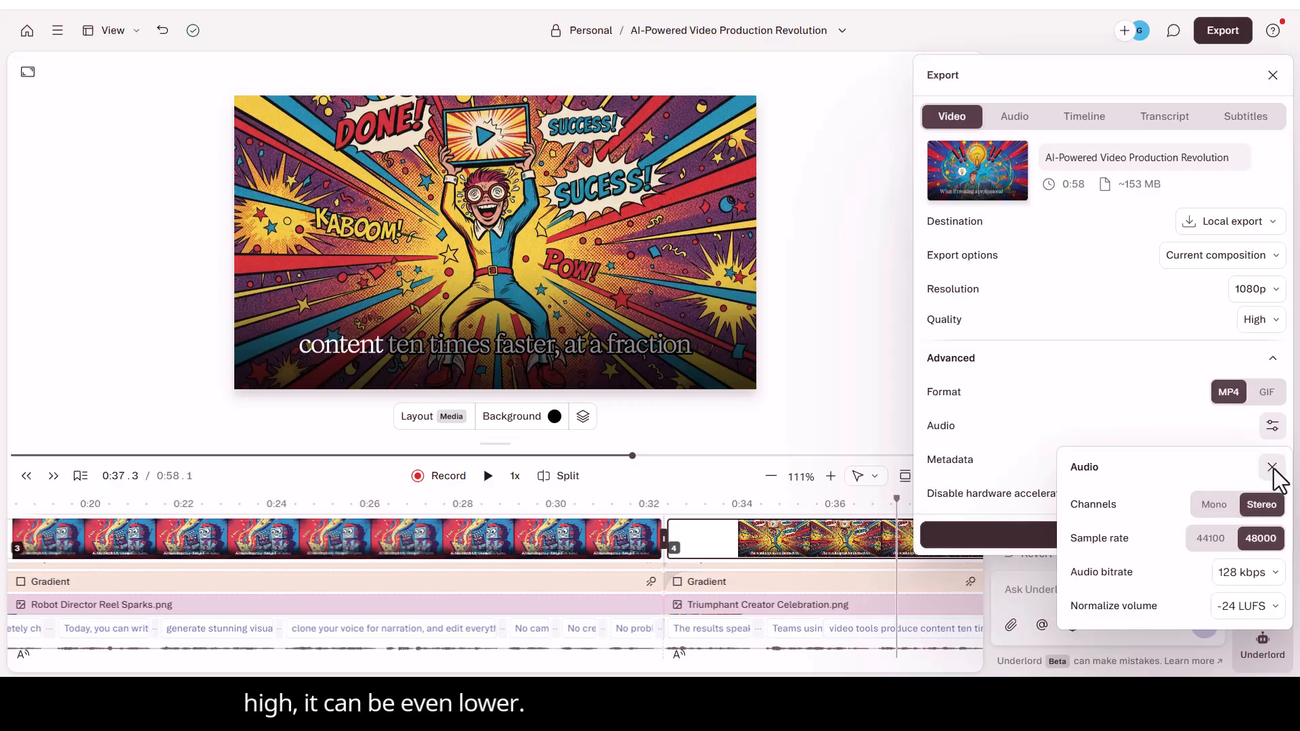
click(1245, 574)
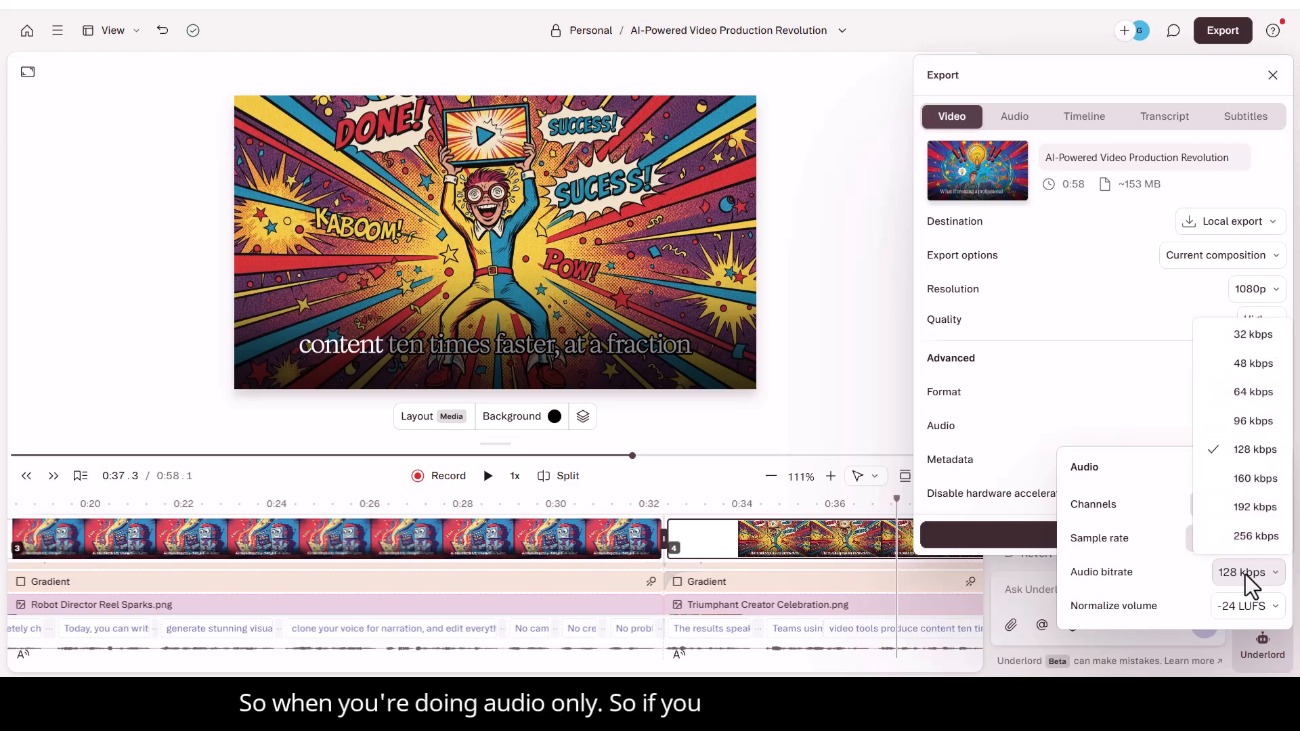
click(1143, 396)
click(1081, 421)
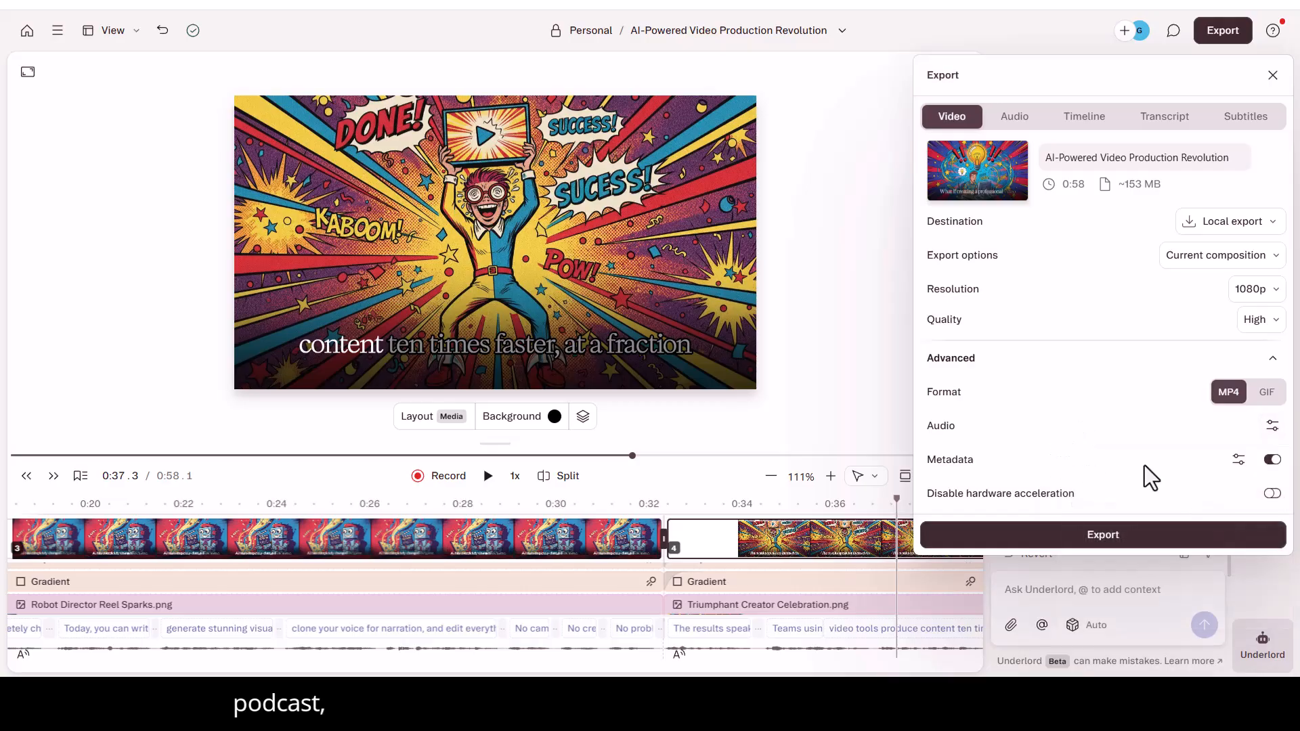
Export the video and save it to the Desktop as the MP4 file AI-Powered Video Production Revolution.
click(1116, 535)
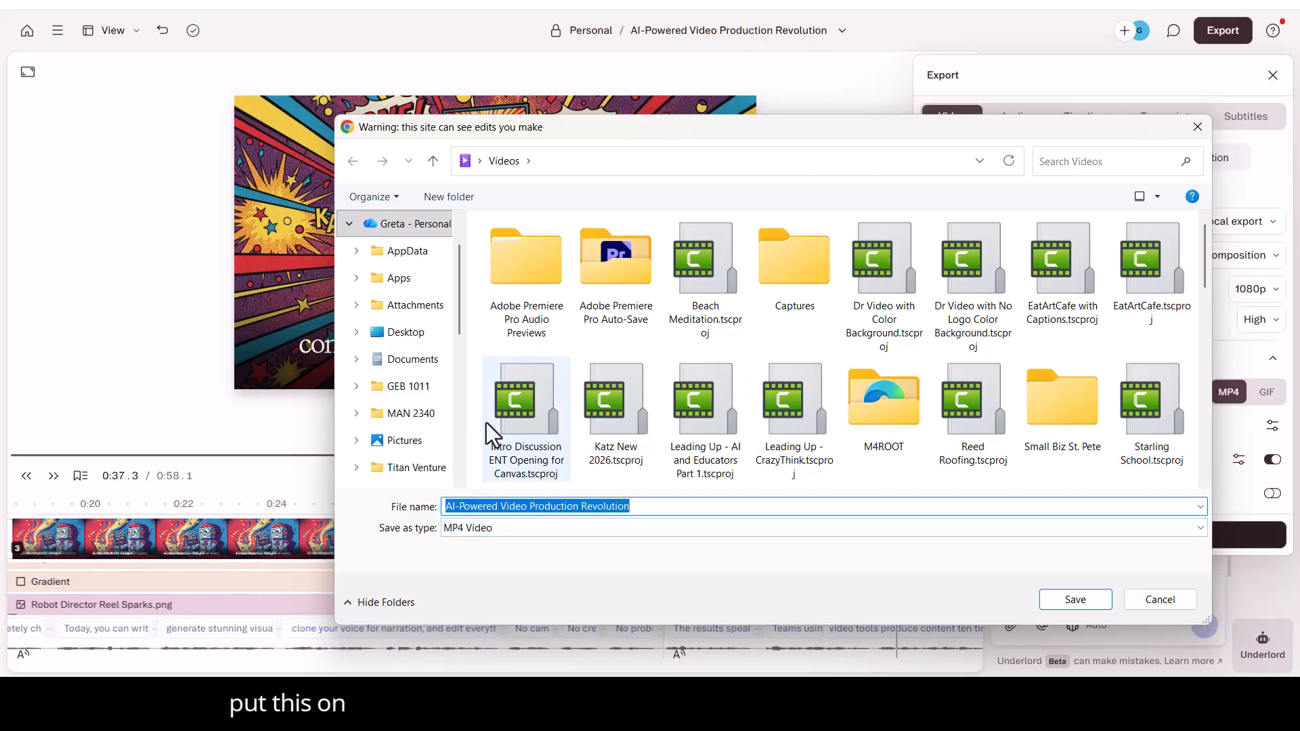
click(399, 332)
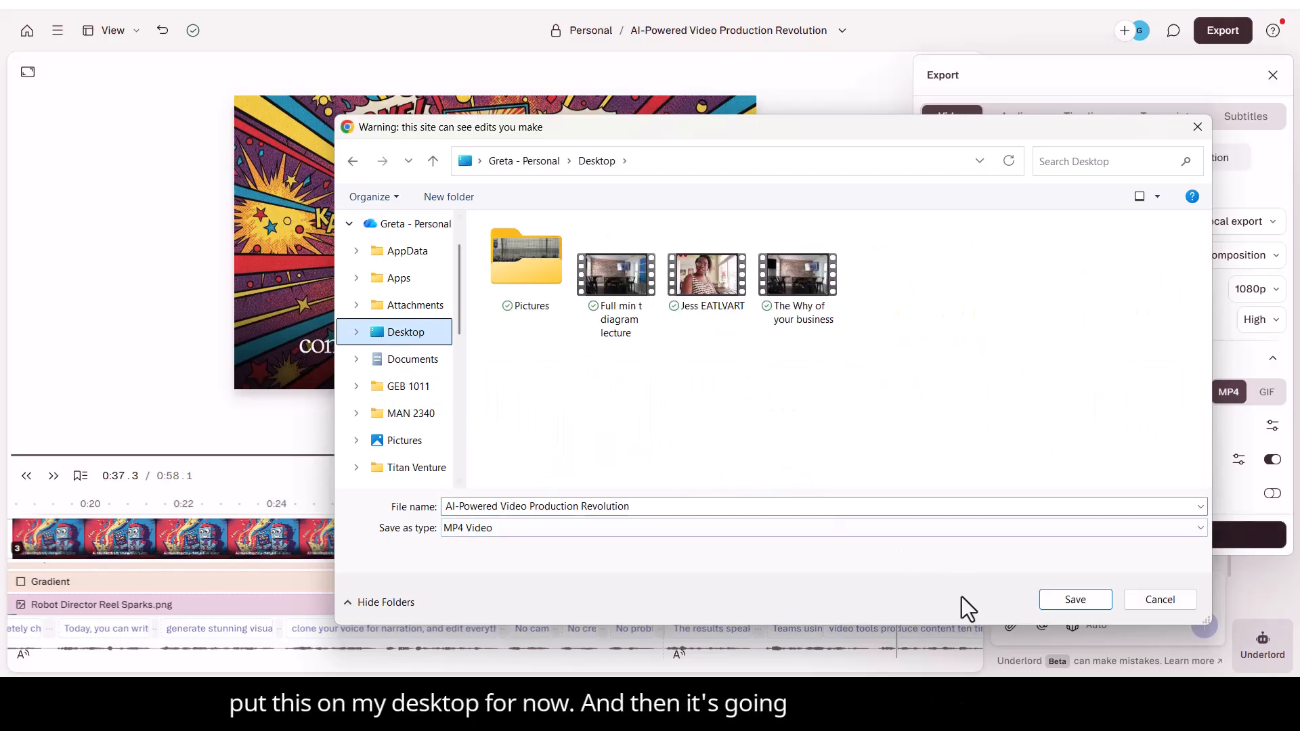
click(1086, 598)
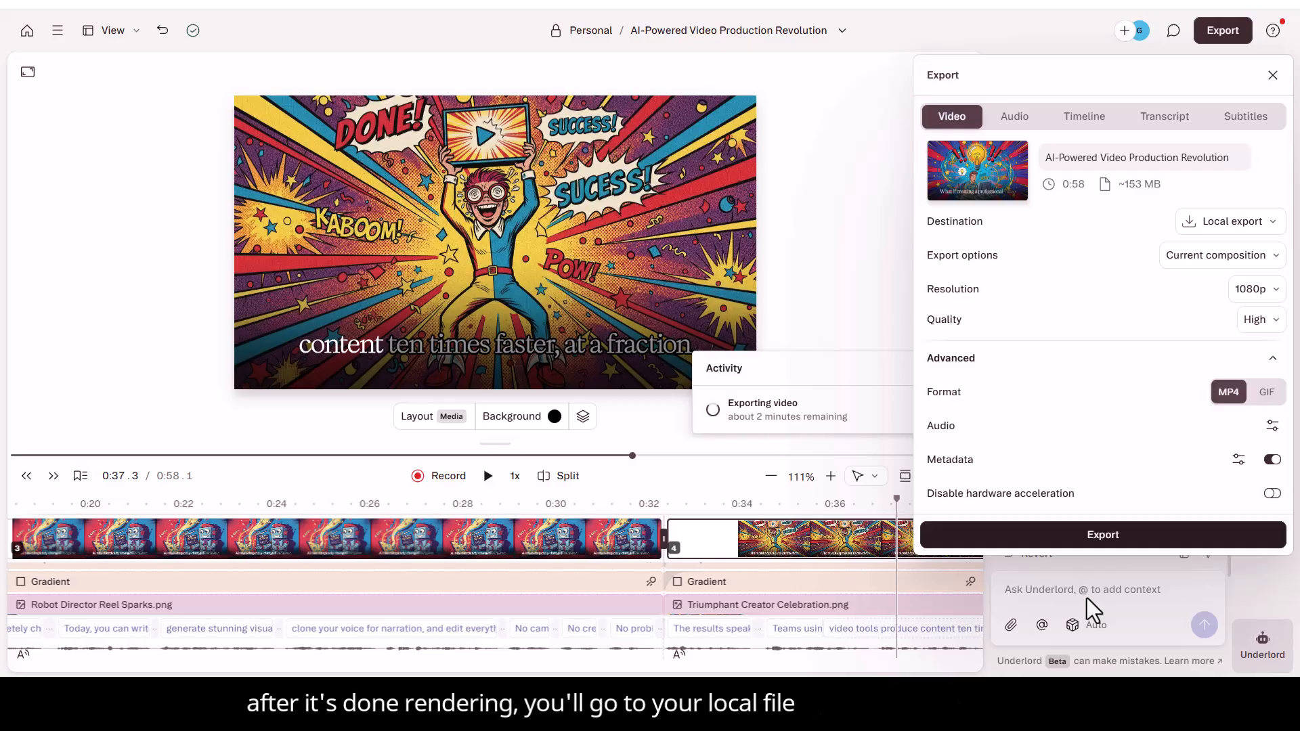
Close the export settings while the video renders.
click(862, 226)
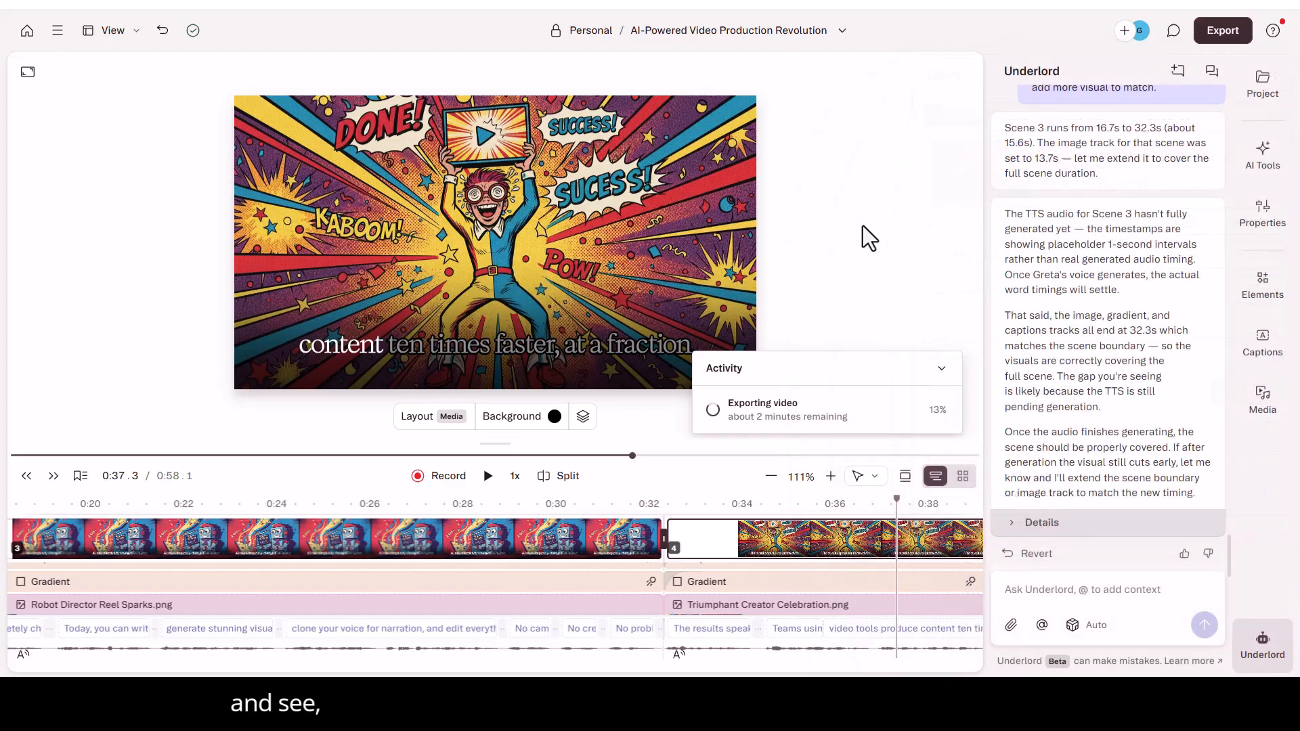
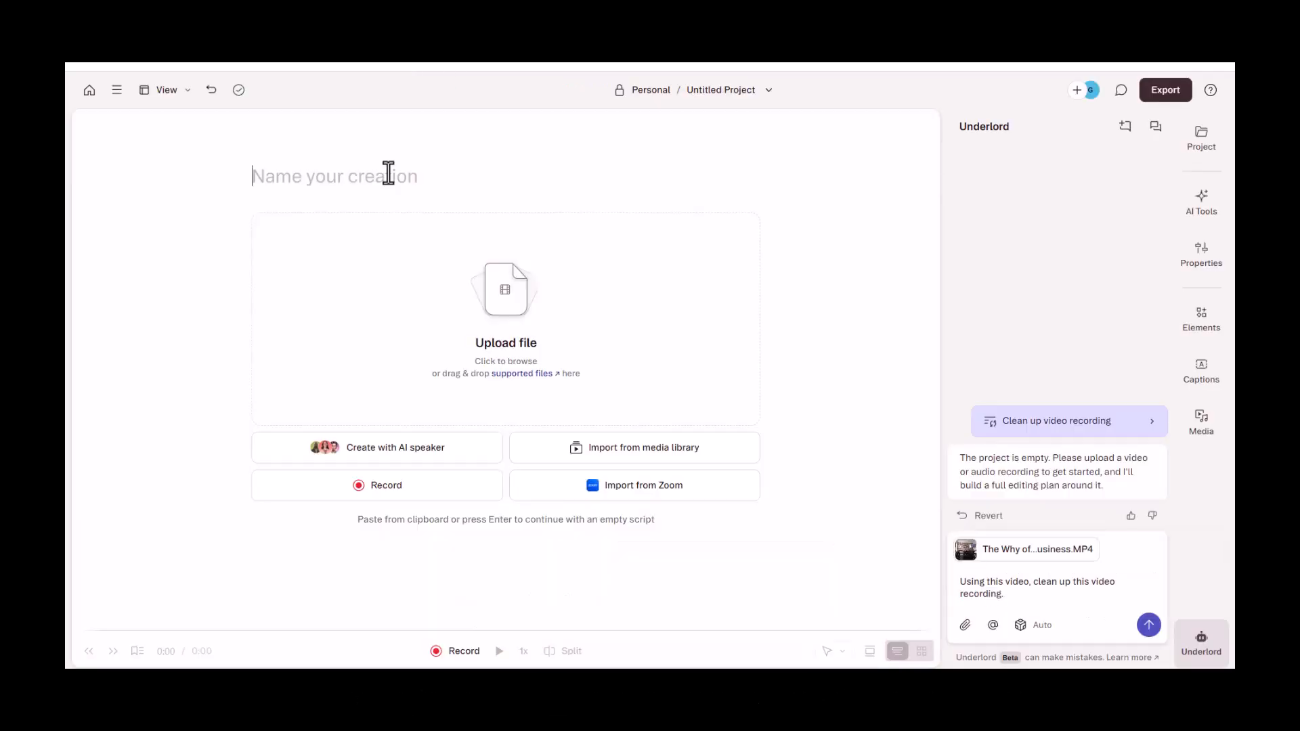
Title the new project The Why Video Clean Up and send Underlord the request to clean up the attached video recording.
text(The Why )
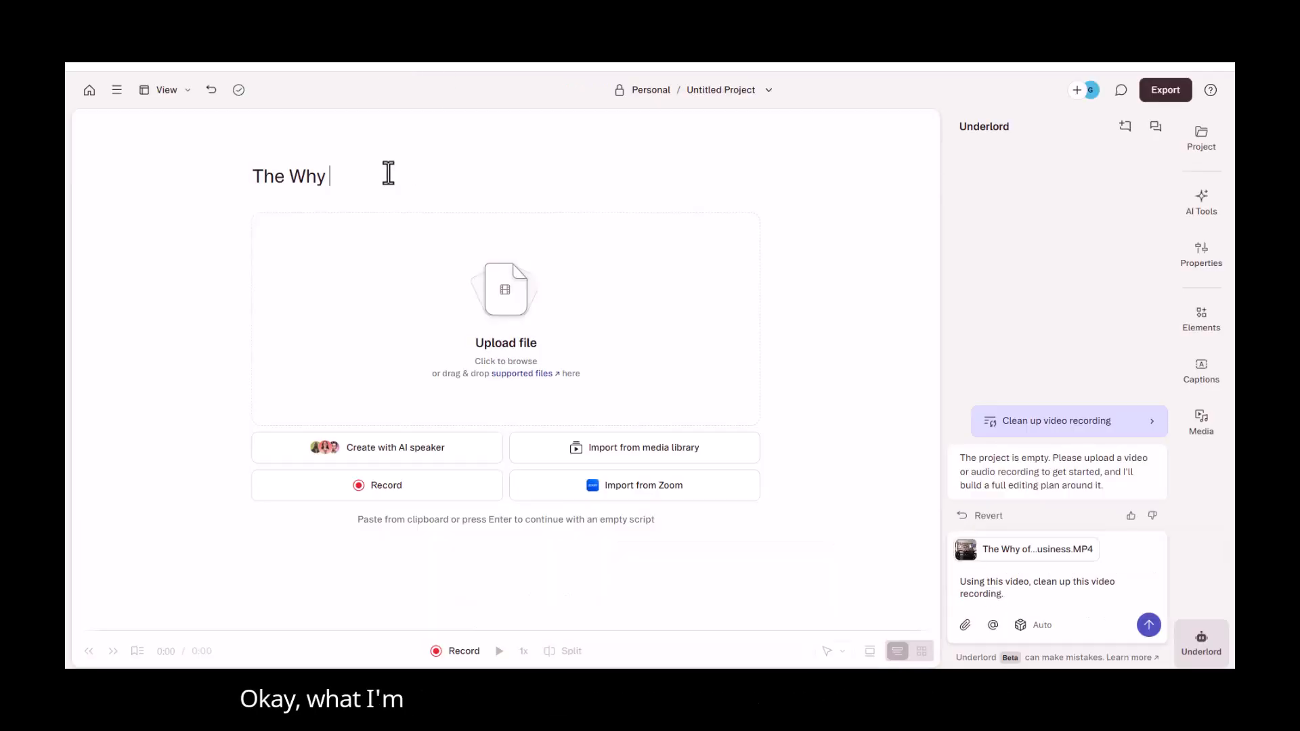
text(Video Clean Up)
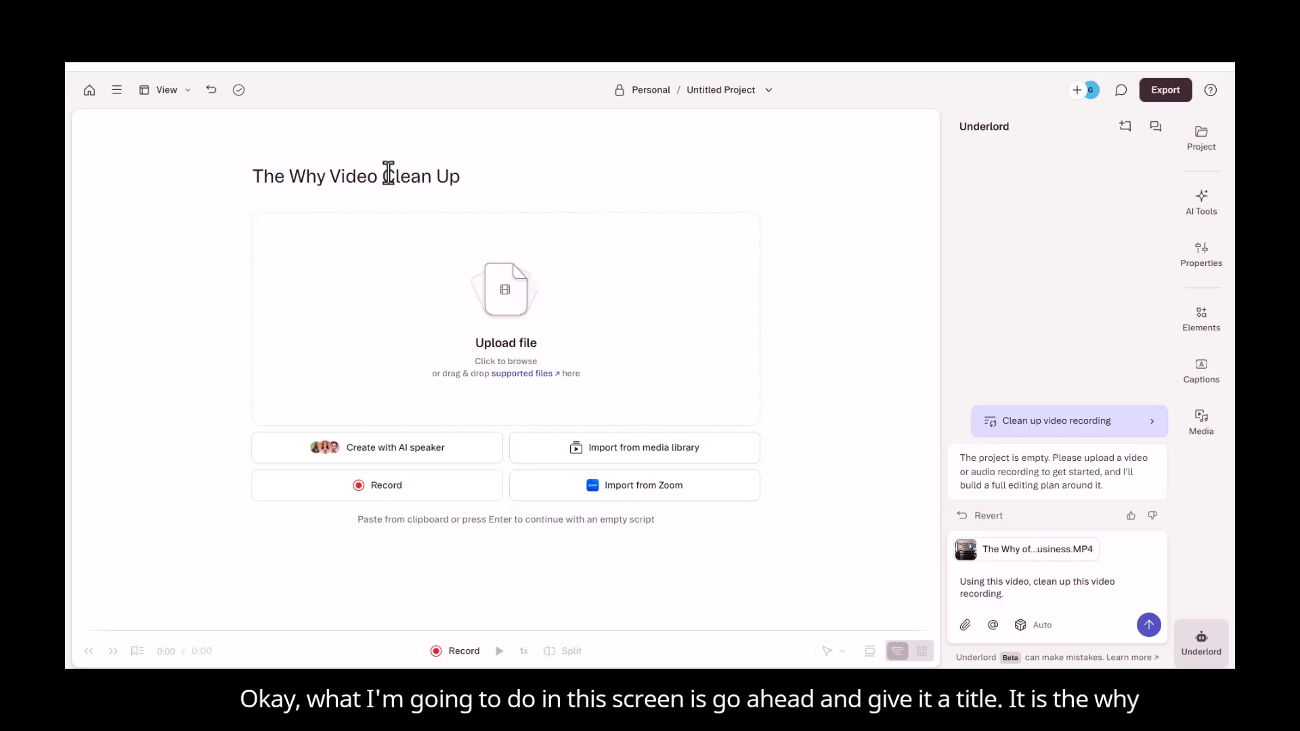
click(1042, 580)
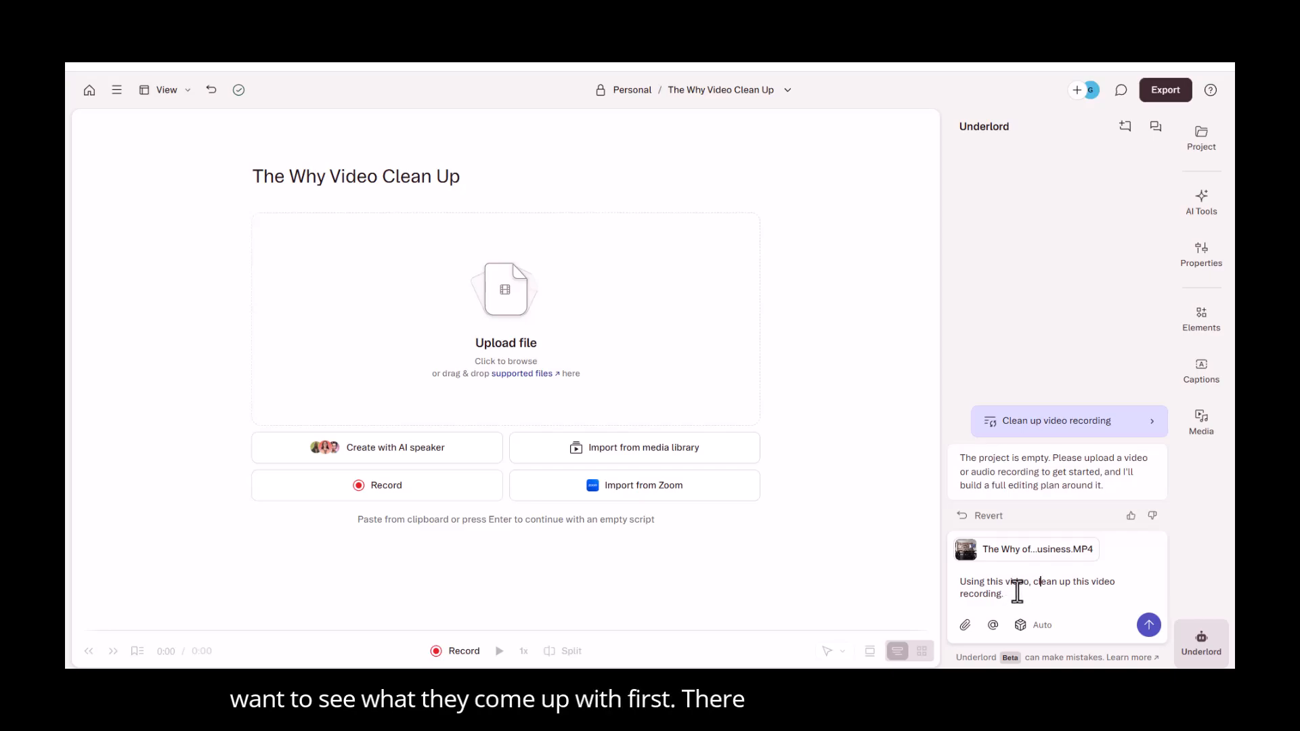
click(1027, 593)
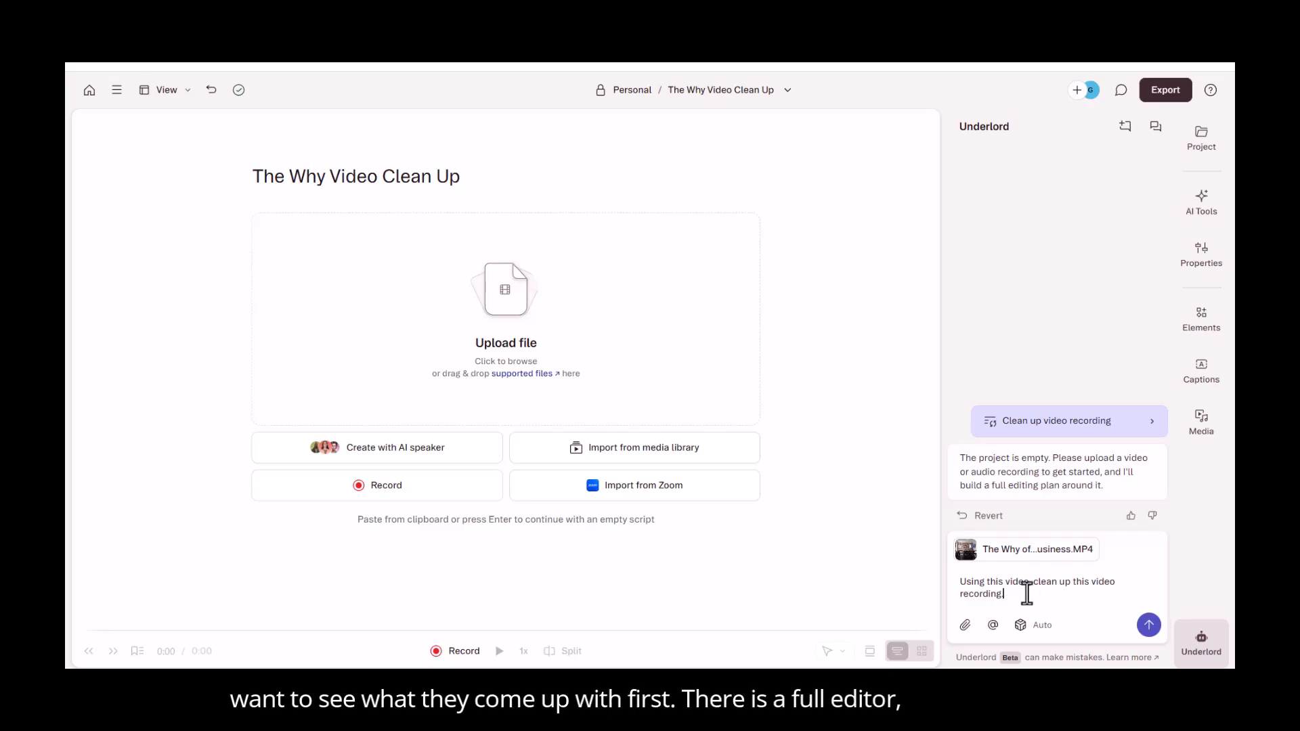
click(1148, 624)
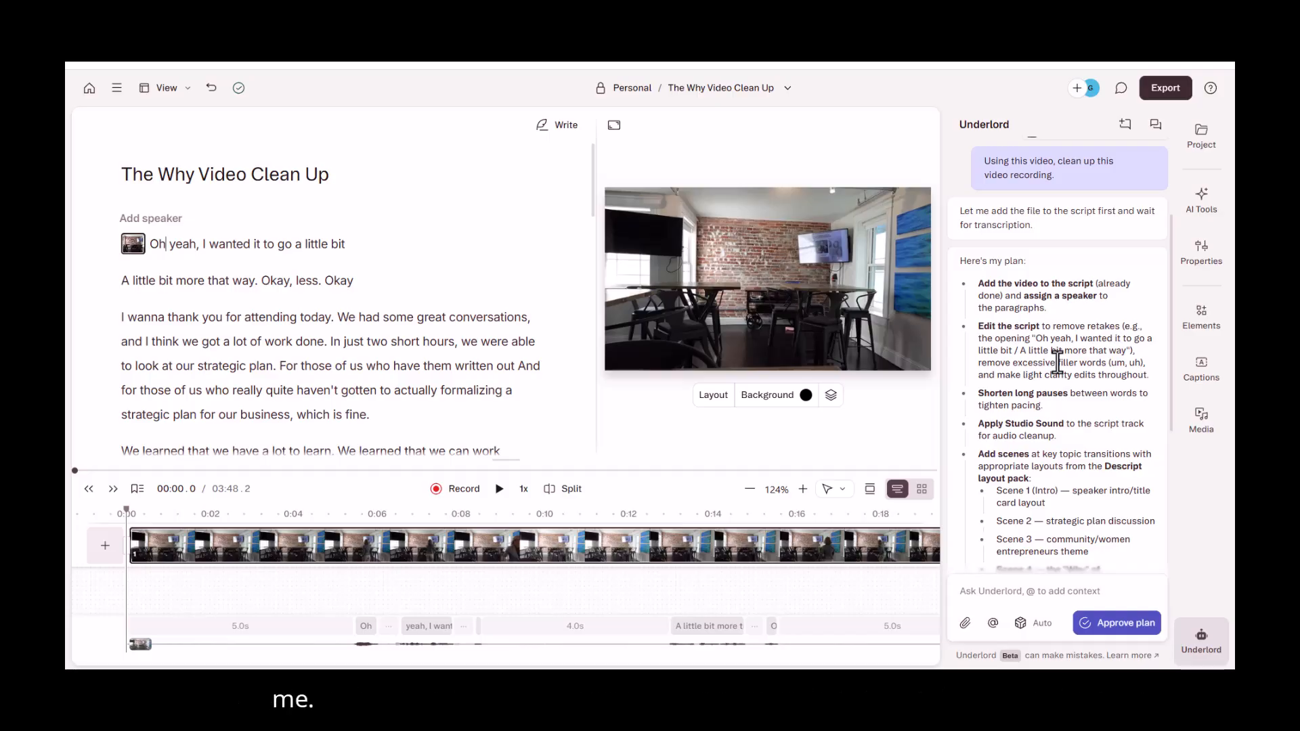
Review Underlord's editing plan through to the style direction and approve it.
scroll(1083, 512, down, 4)
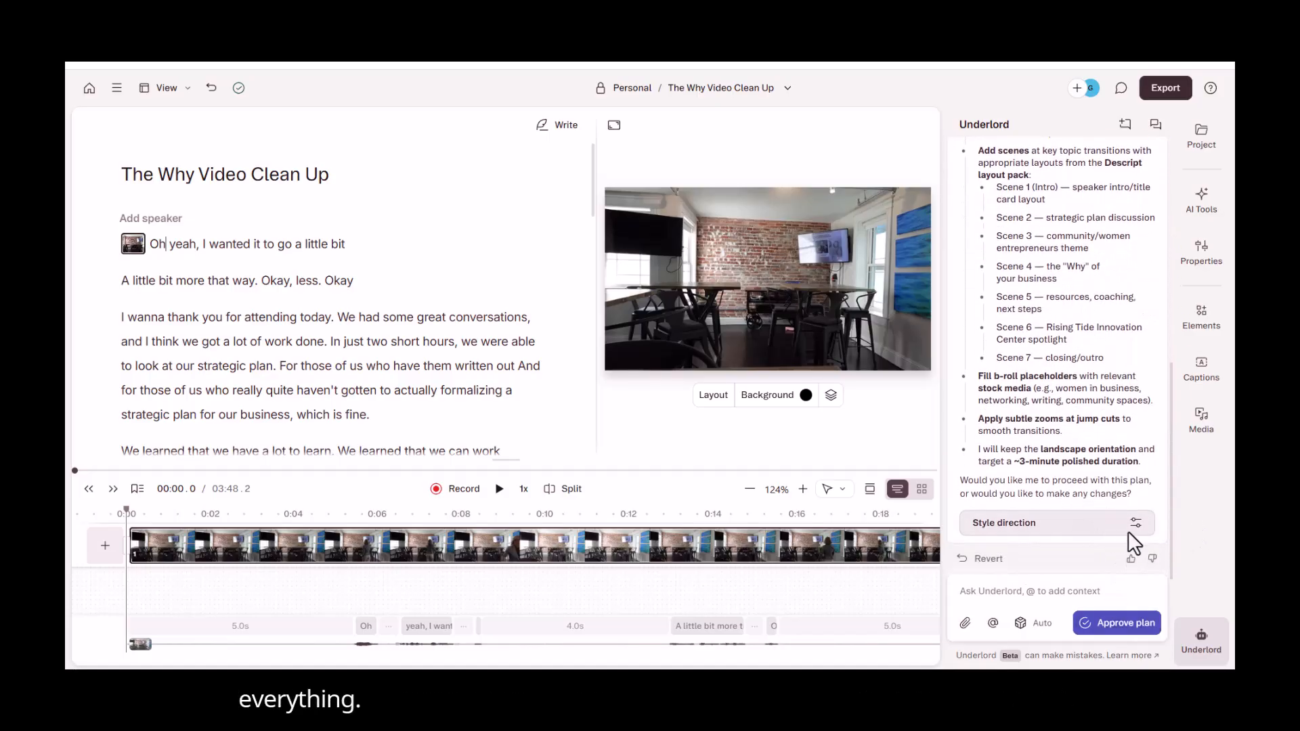
click(1110, 617)
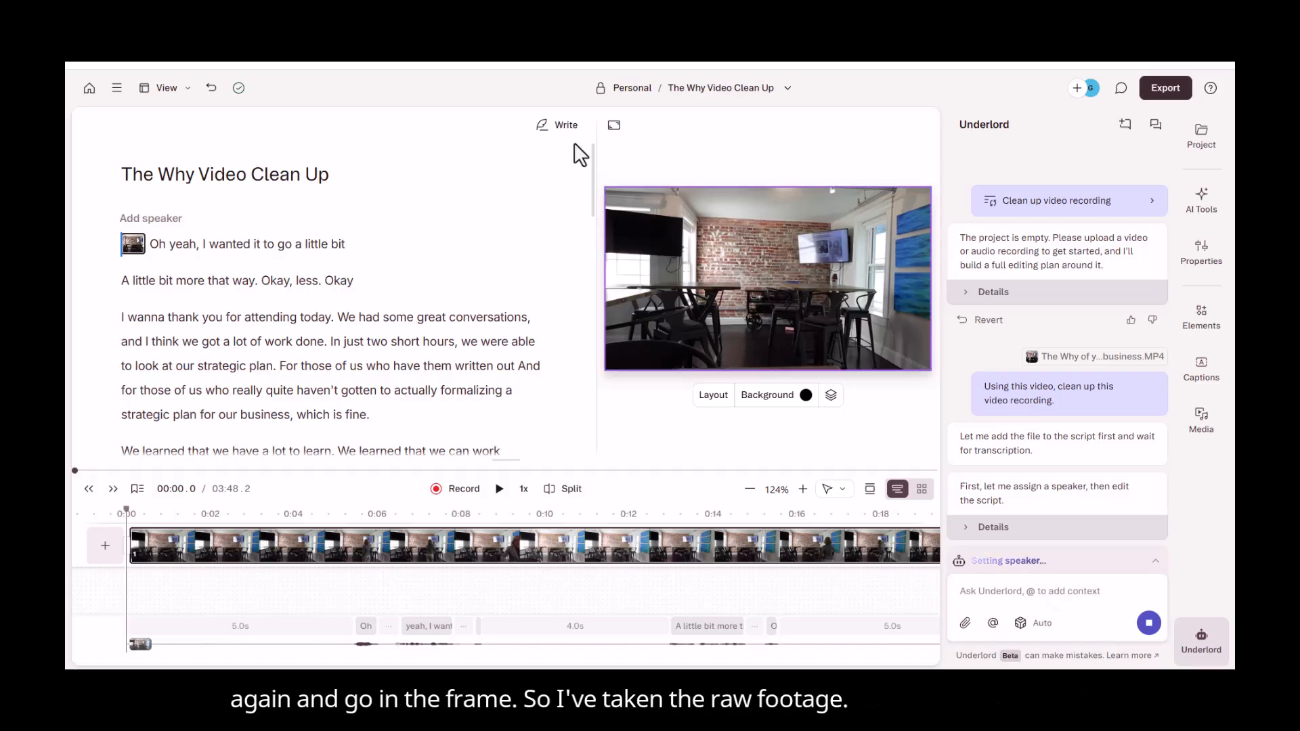
Look through the full transcript of the original recording and play the raw footage from the beginning.
scroll(452, 345, down, 1)
scroll(452, 357, down, 10)
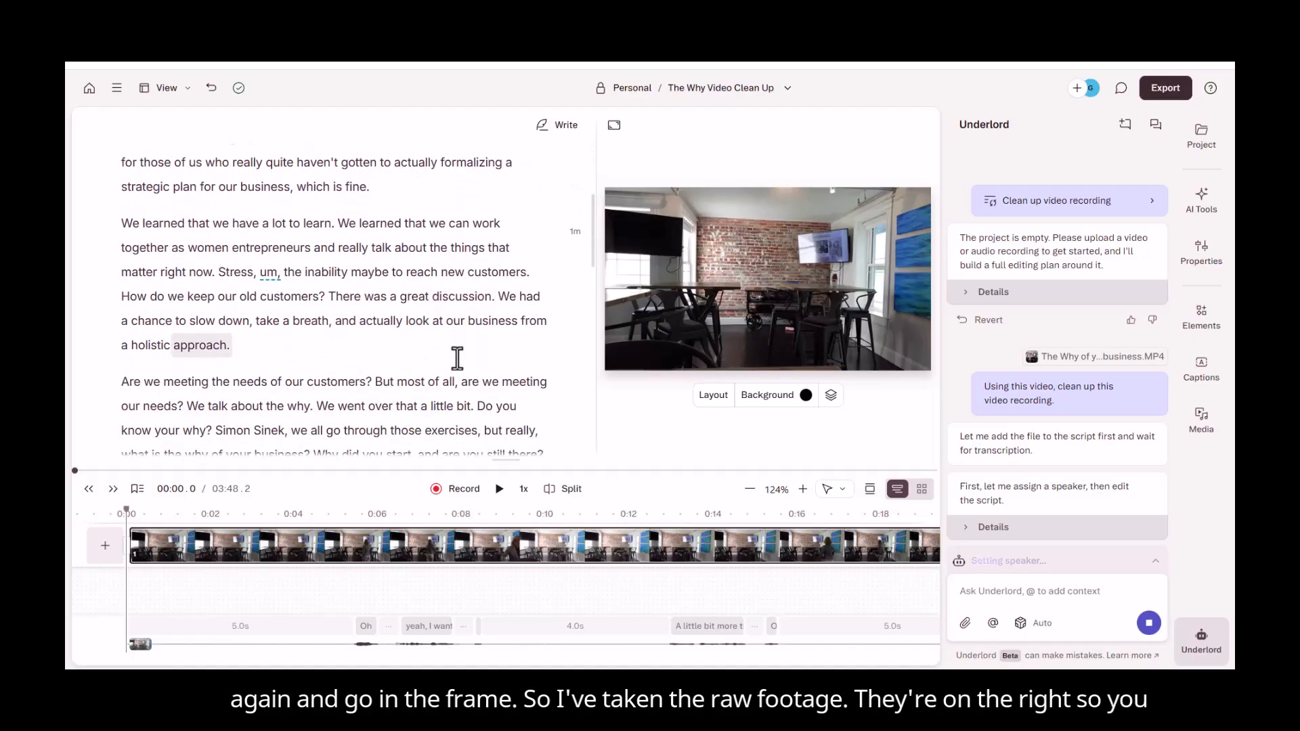
scroll(468, 355, down, 4)
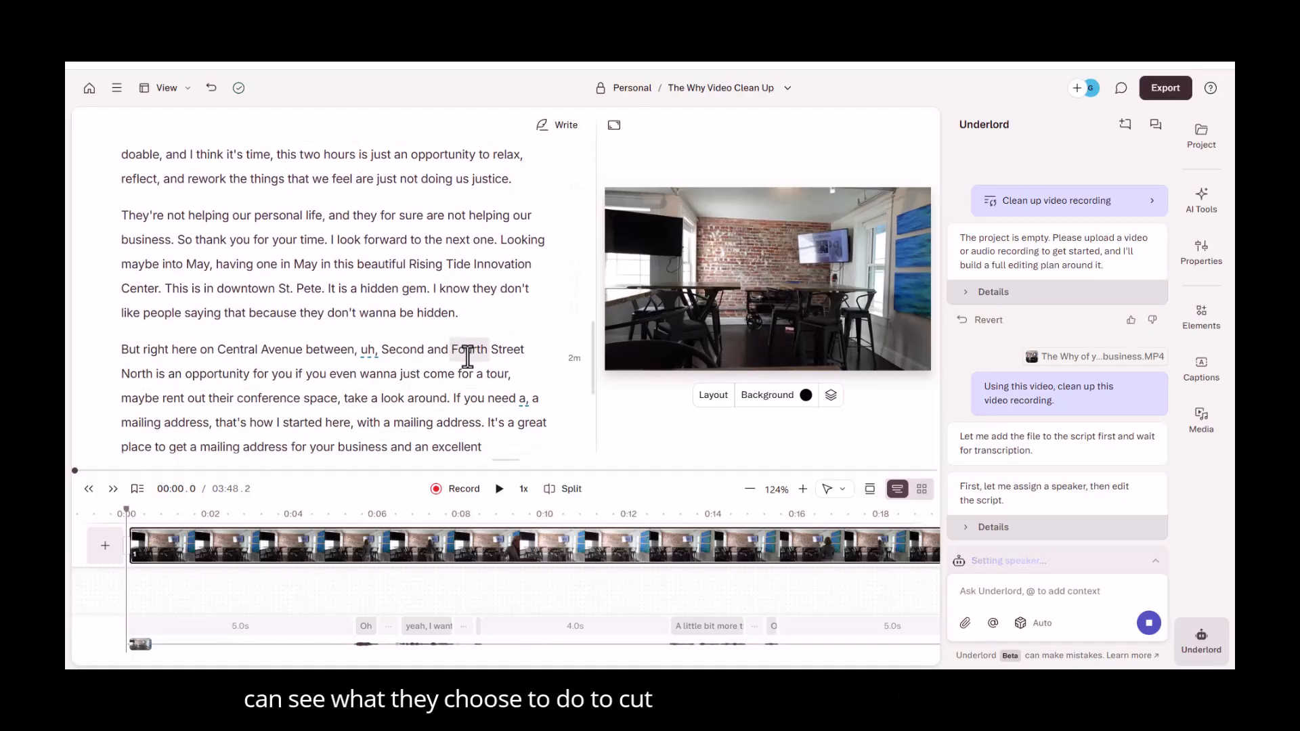
scroll(492, 353, down, 4)
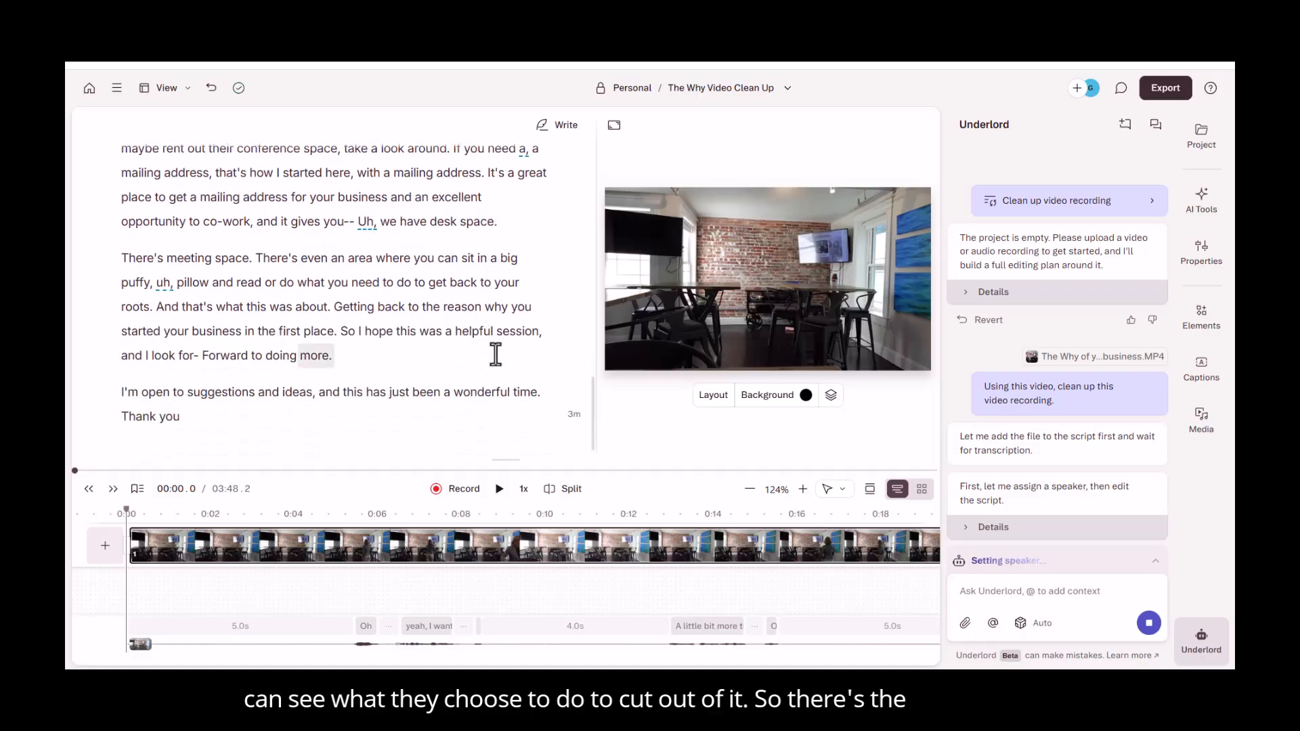
scroll(501, 355, up, 15)
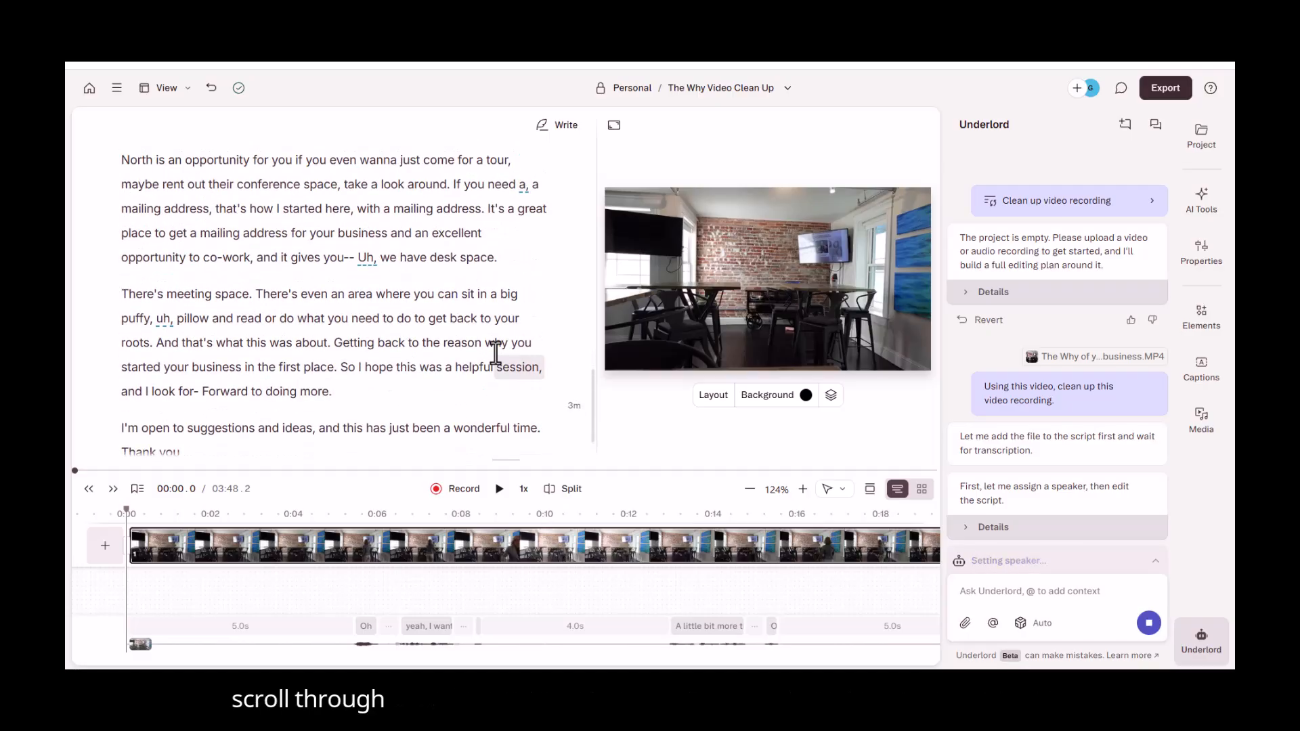
scroll(509, 331, up, 10)
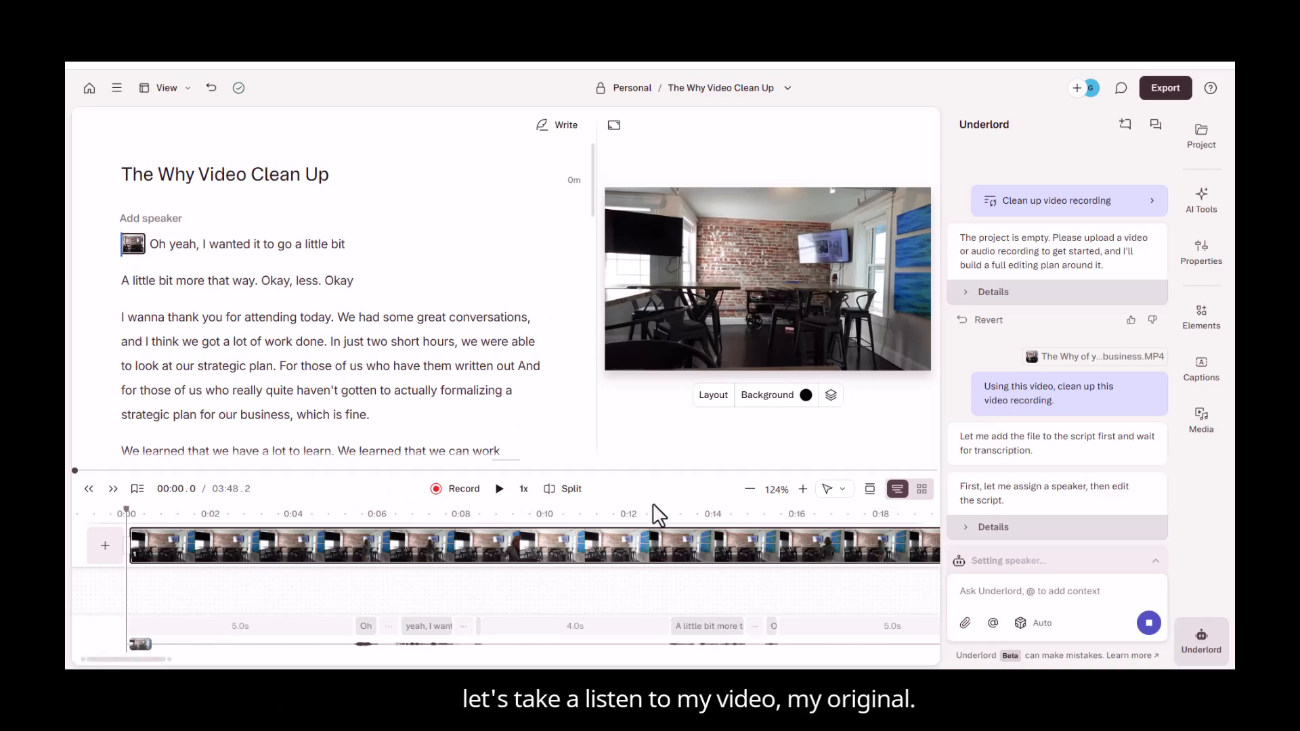
click(499, 488)
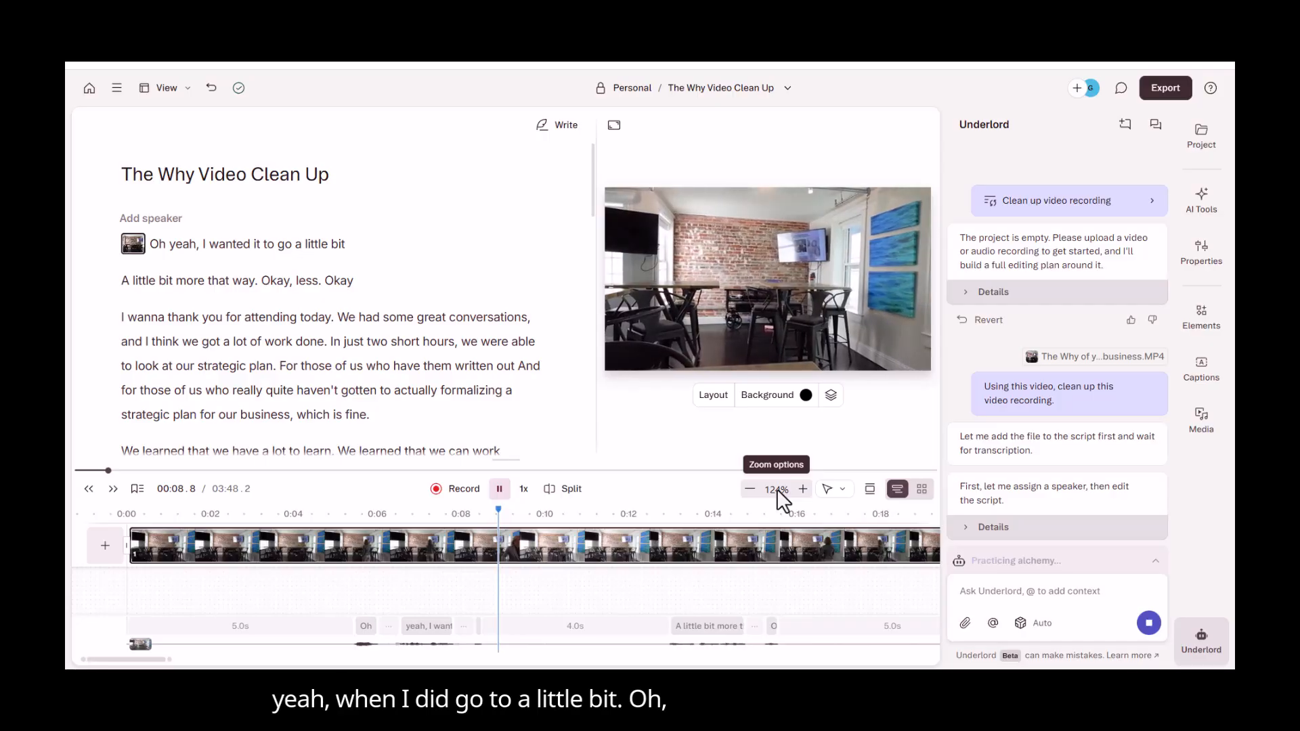
click(969, 528)
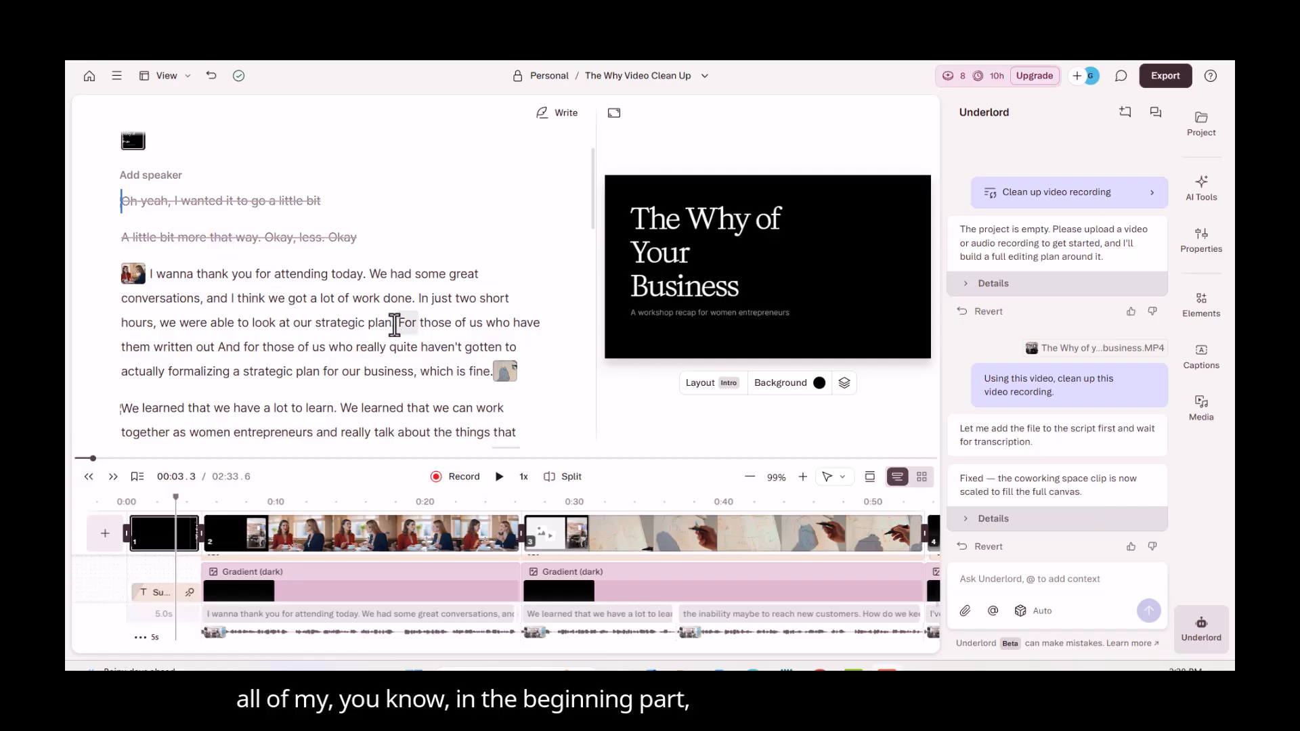
Examine the edited transcript to the end for removed retakes, filler words and inserted scene markers.
scroll(402, 319, down, 1)
scroll(412, 323, down, 1)
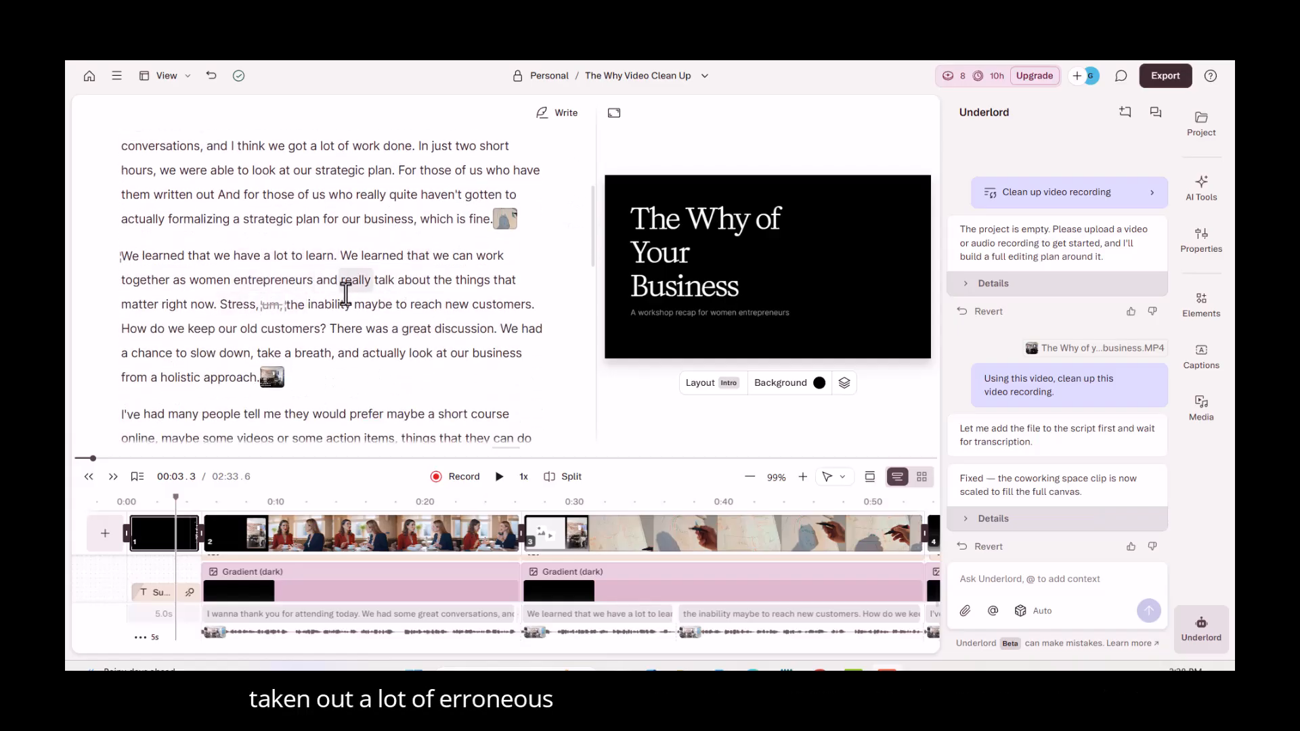
scroll(345, 291, down, 2)
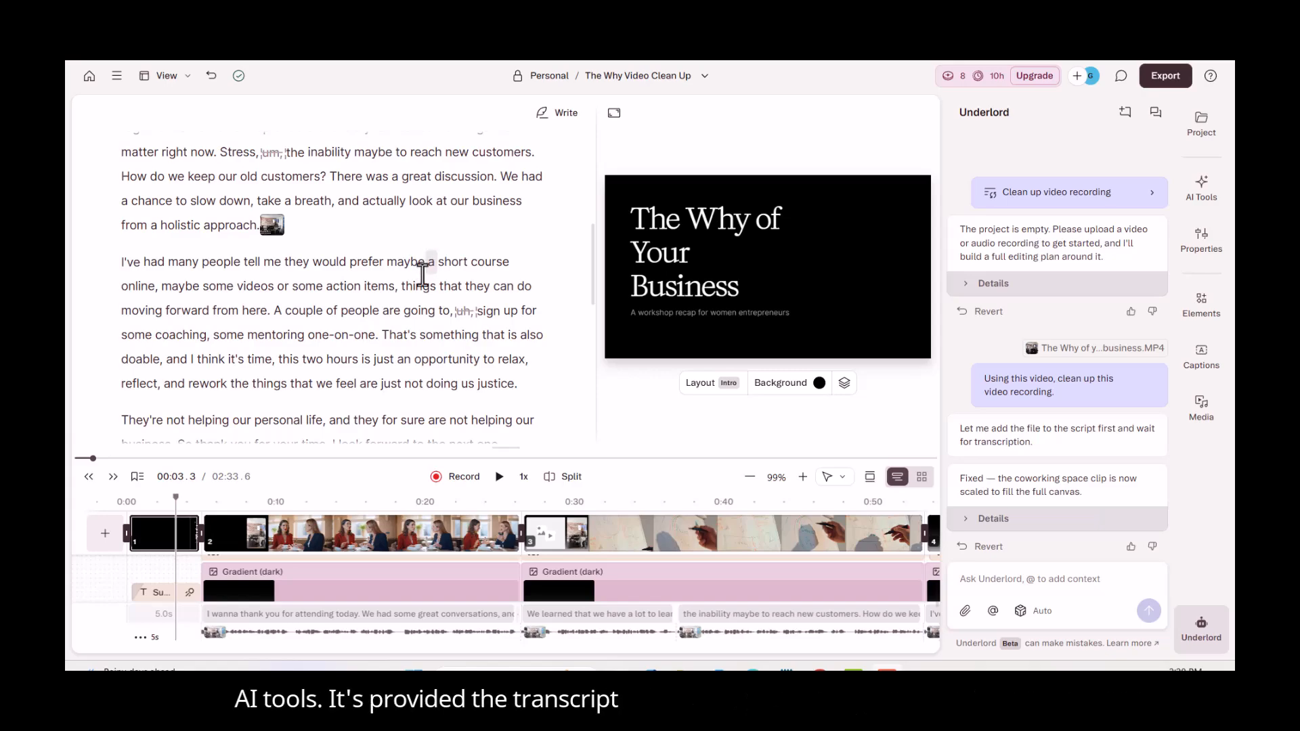
scroll(421, 294, down, 2)
scroll(419, 308, down, 3)
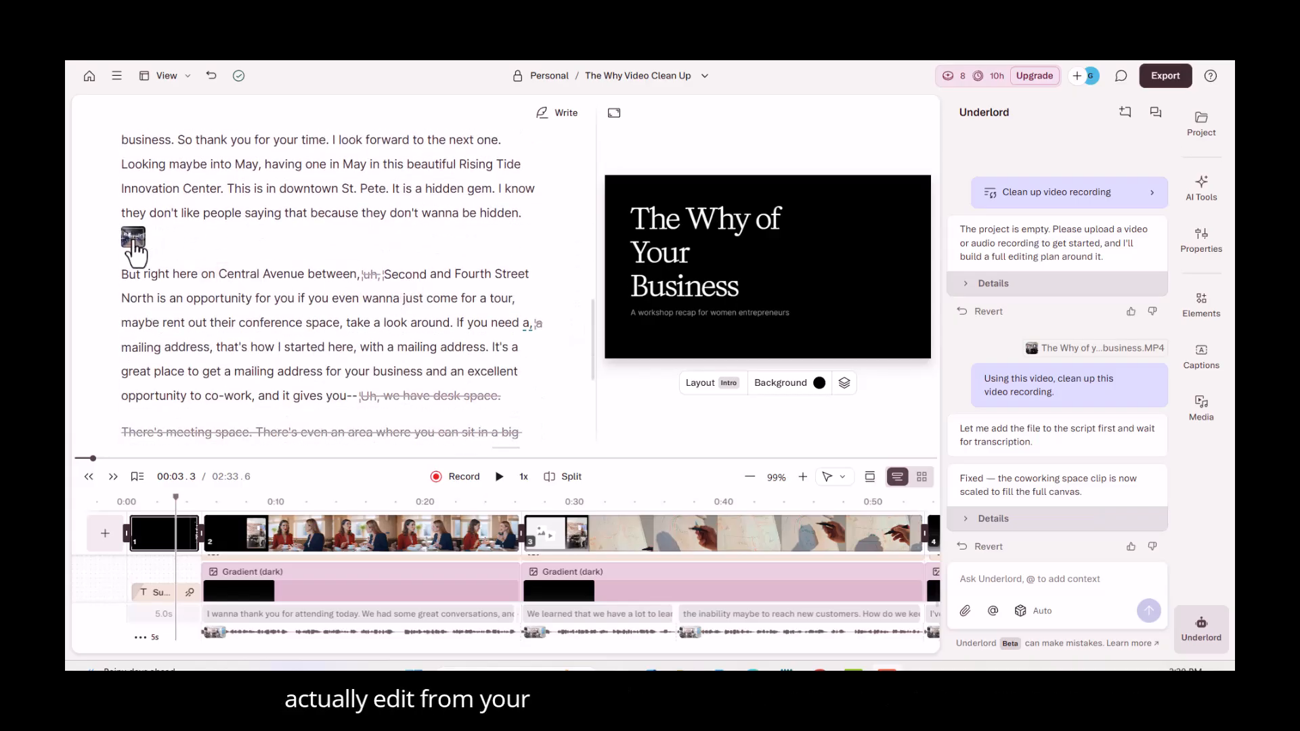
scroll(318, 271, down, 3)
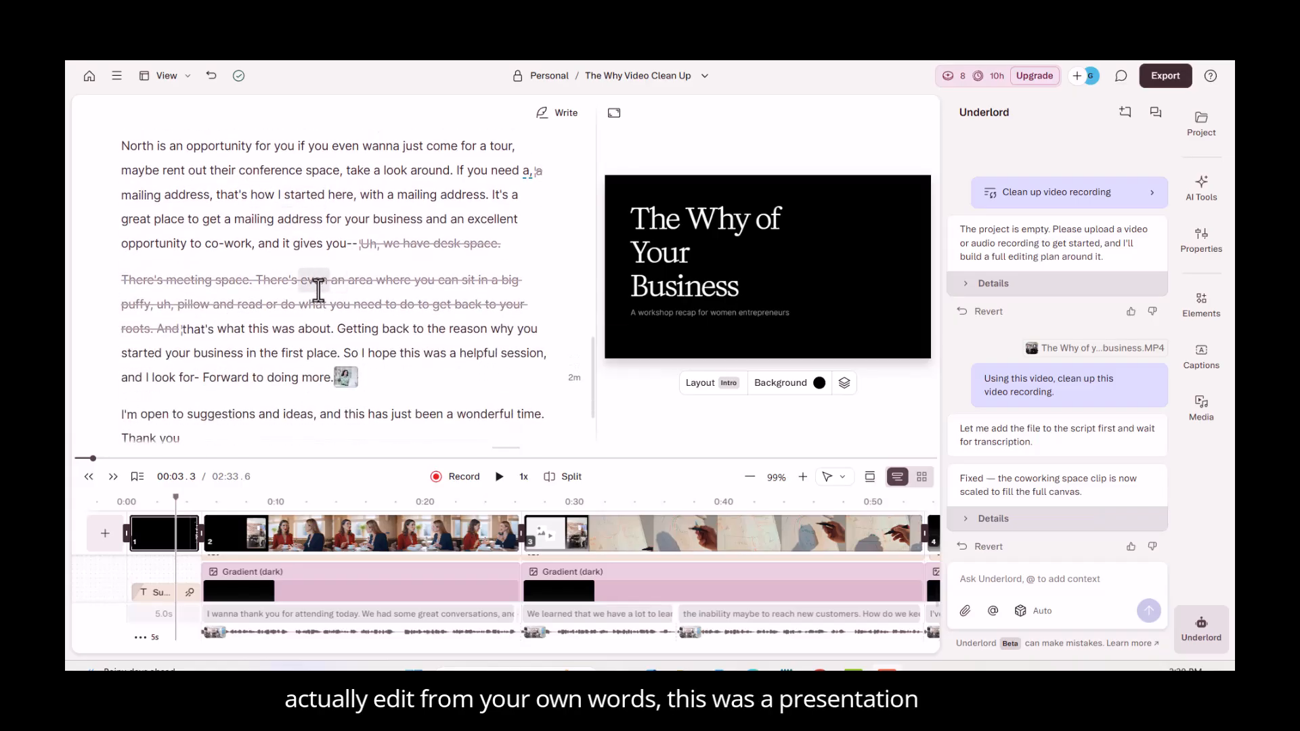
scroll(379, 312, down, 2)
scroll(281, 349, down, 1)
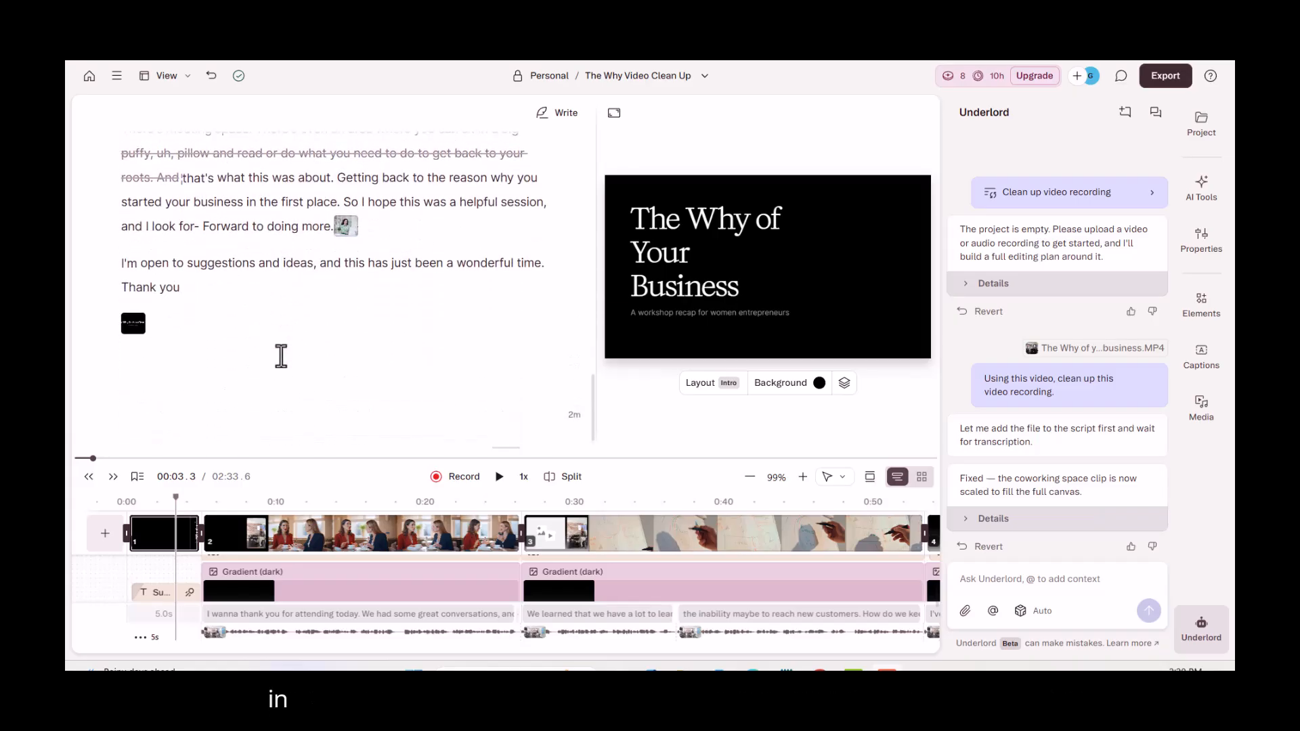
scroll(281, 356, up, 10)
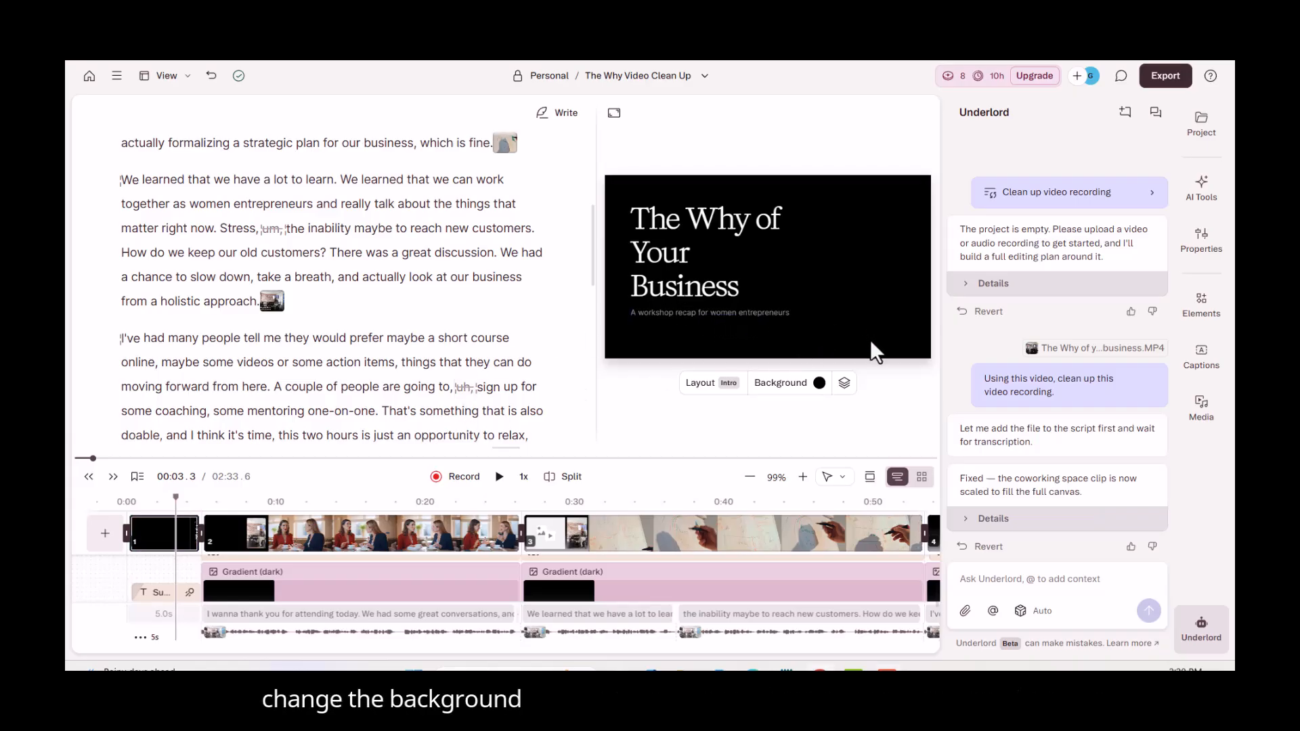
click(820, 383)
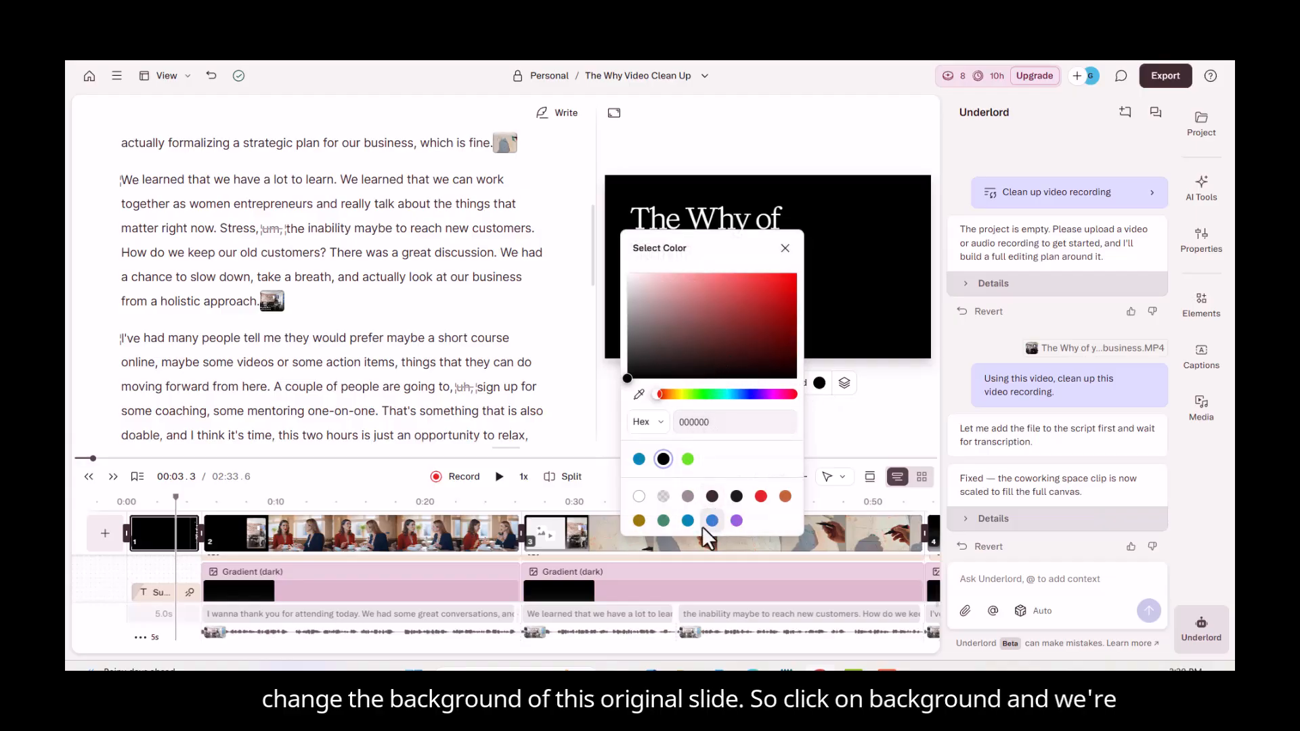
click(738, 394)
drag(739, 398, 775, 399)
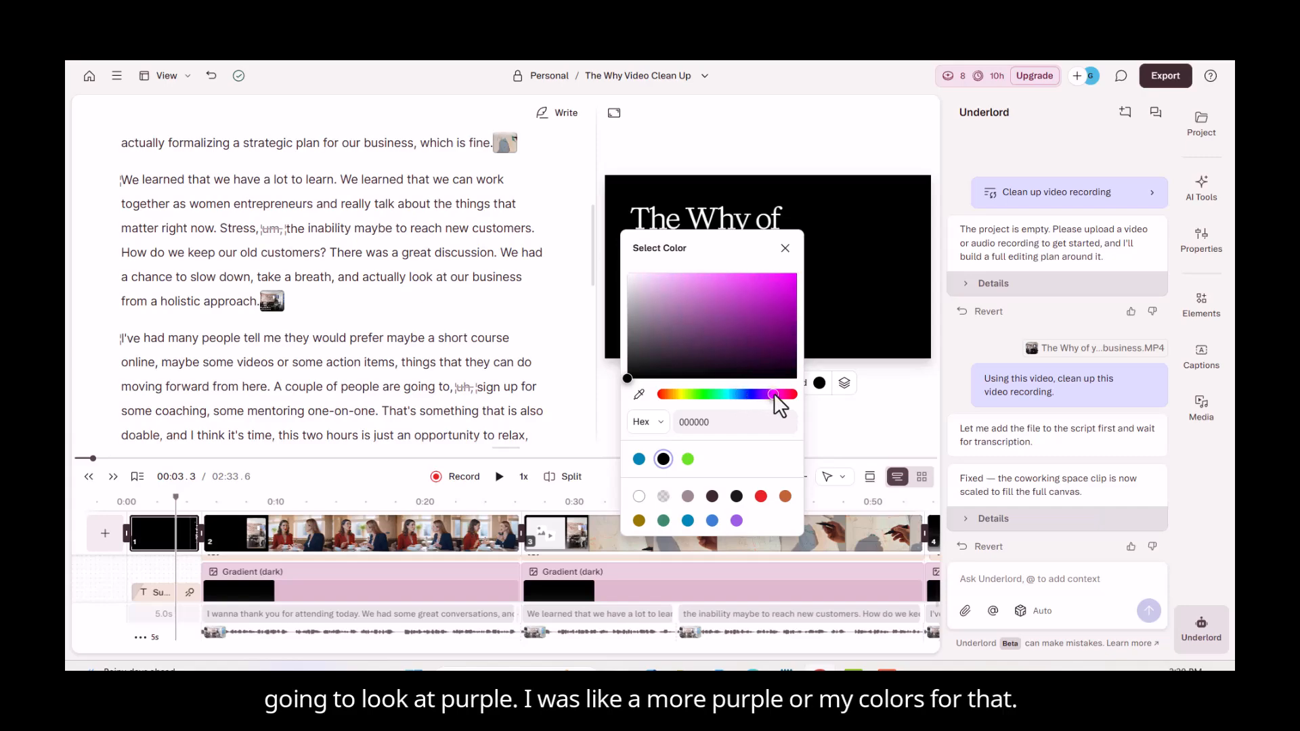
click(865, 432)
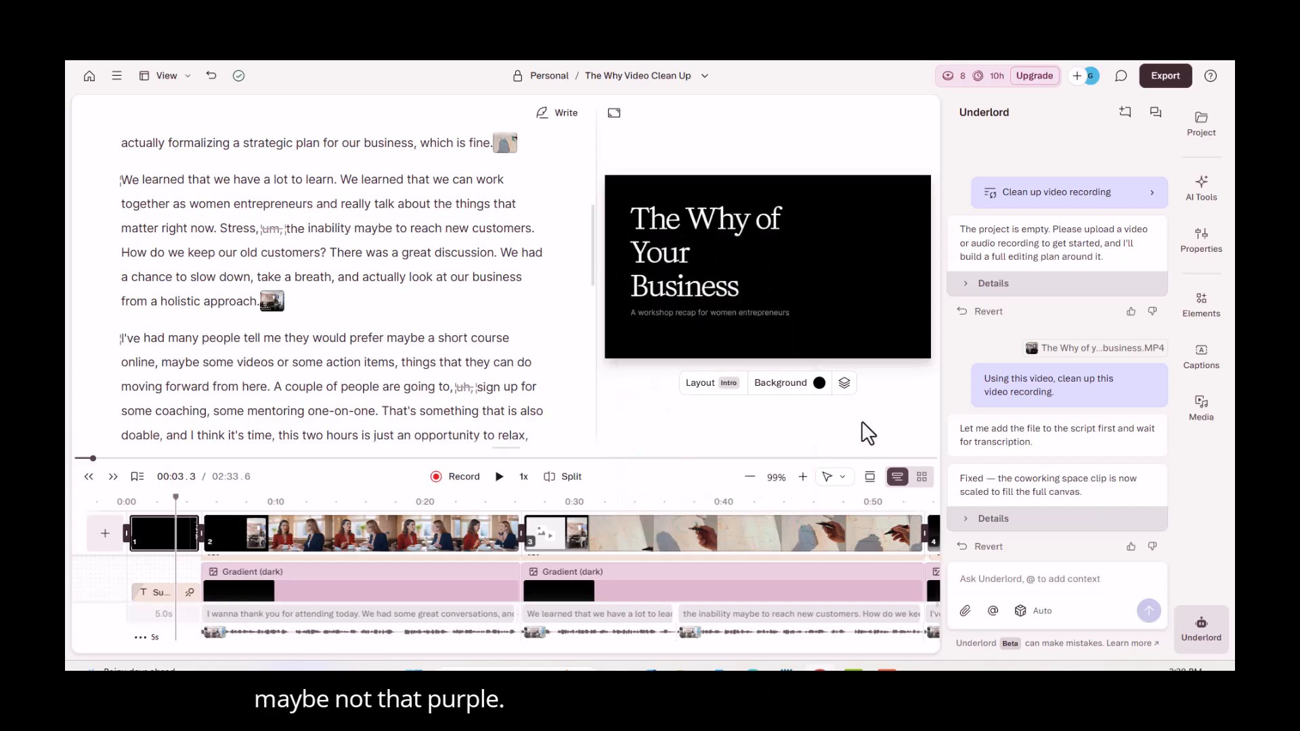
Set the background of the opening title slide The Why of Your Business to a light pinkish purple.
click(811, 383)
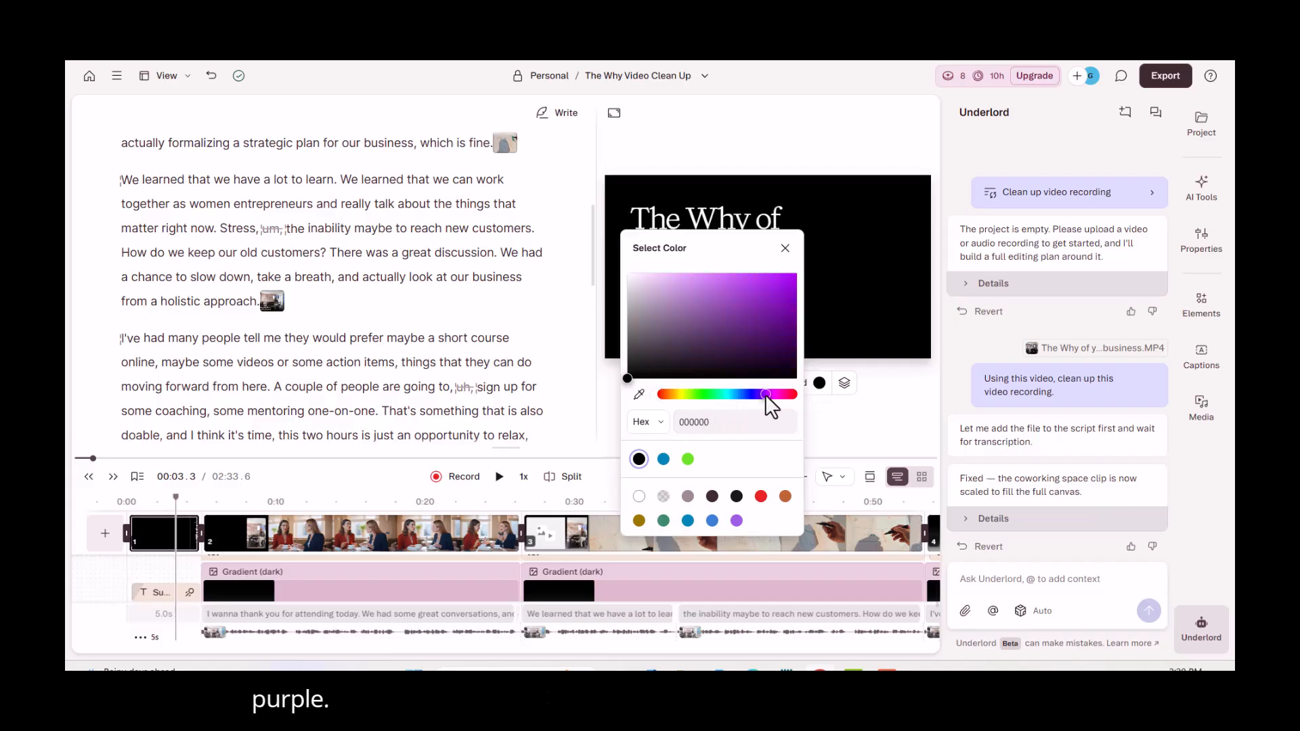
click(786, 322)
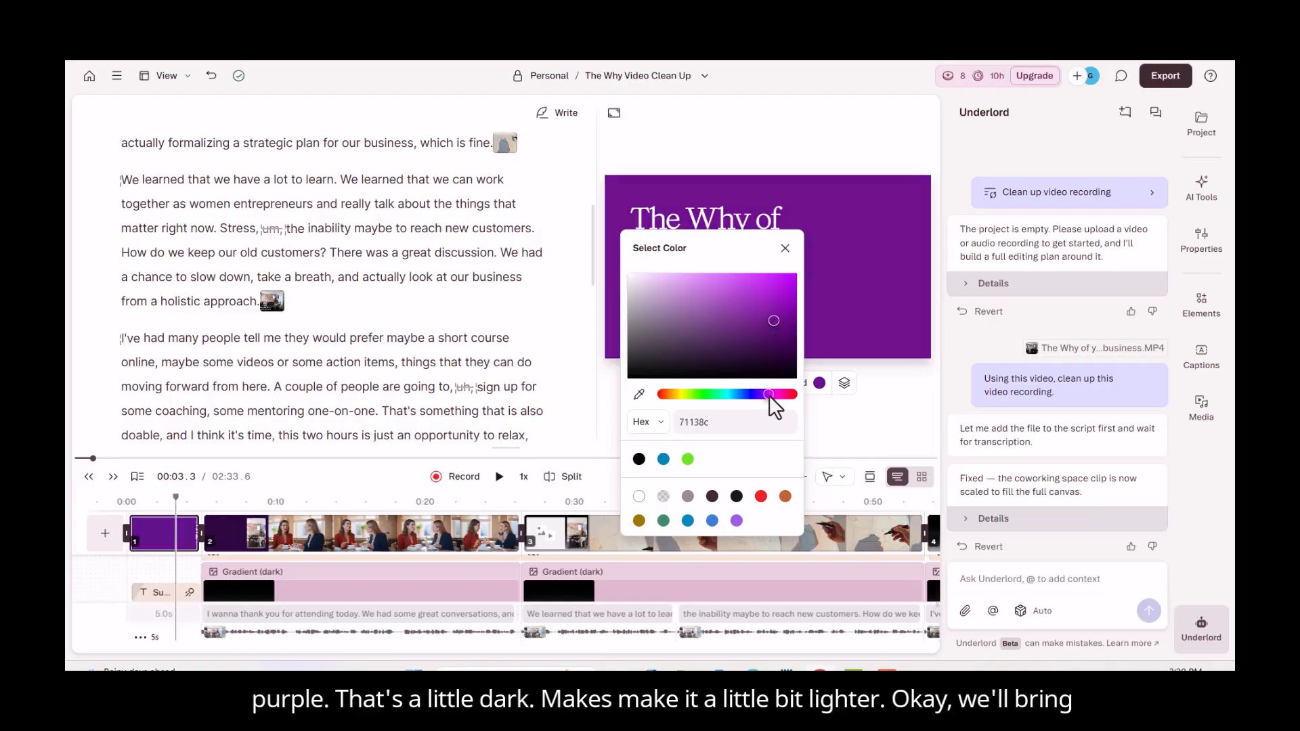
drag(769, 398, 771, 399)
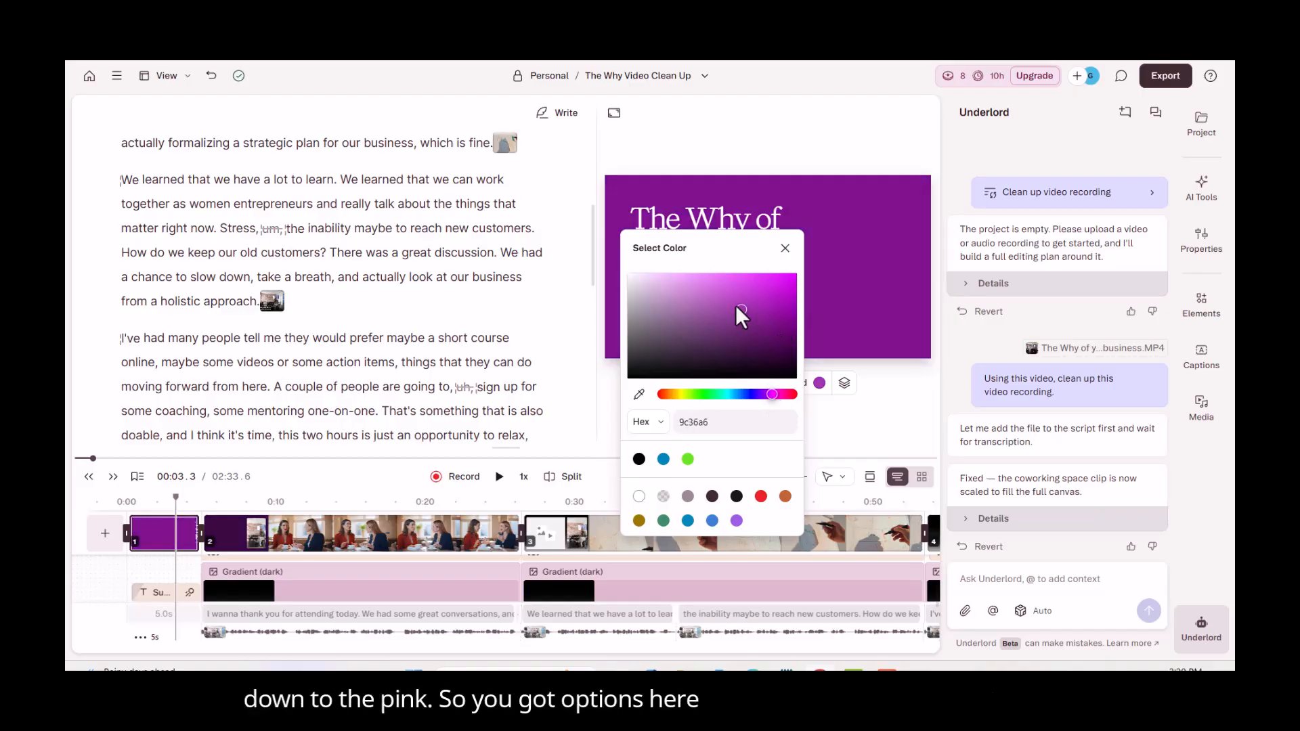
drag(741, 315, 723, 303)
click(914, 443)
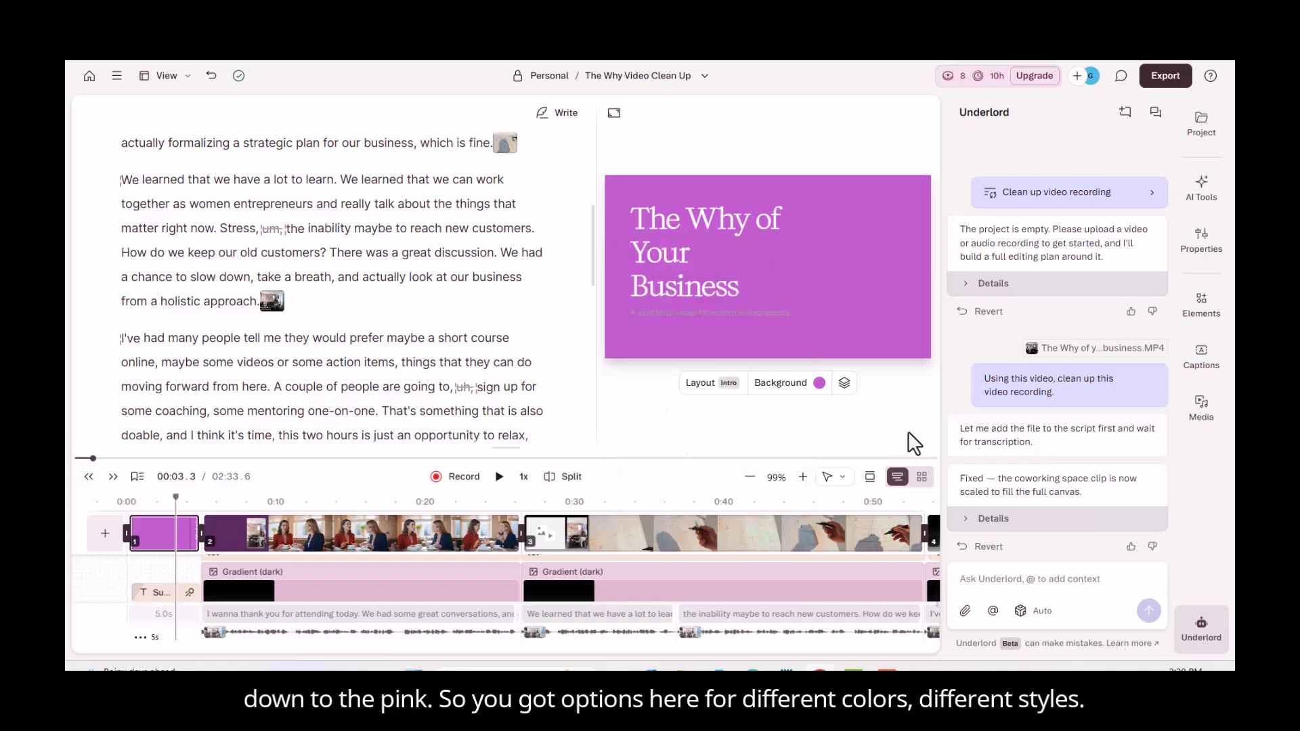
Set the fill color of the title slide's subtitle, A workshop recap for women entrepreneurs, to black.
click(757, 324)
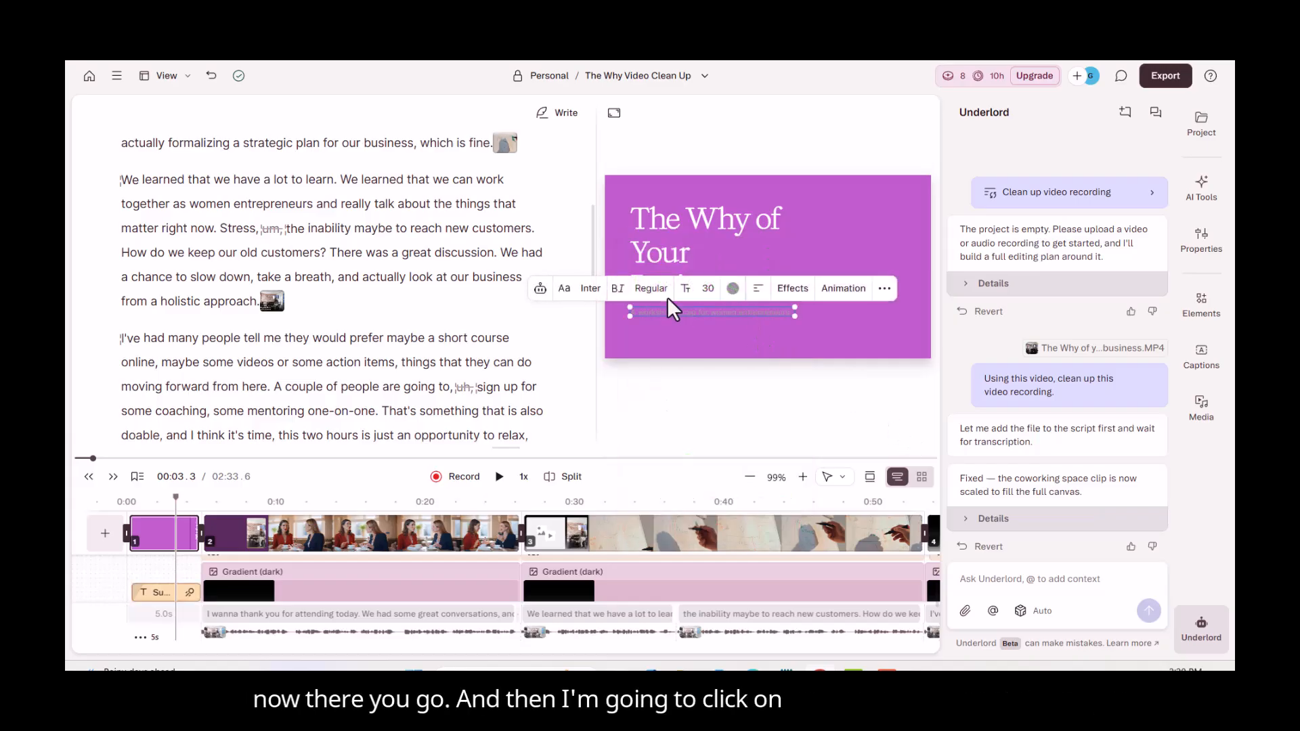
click(733, 289)
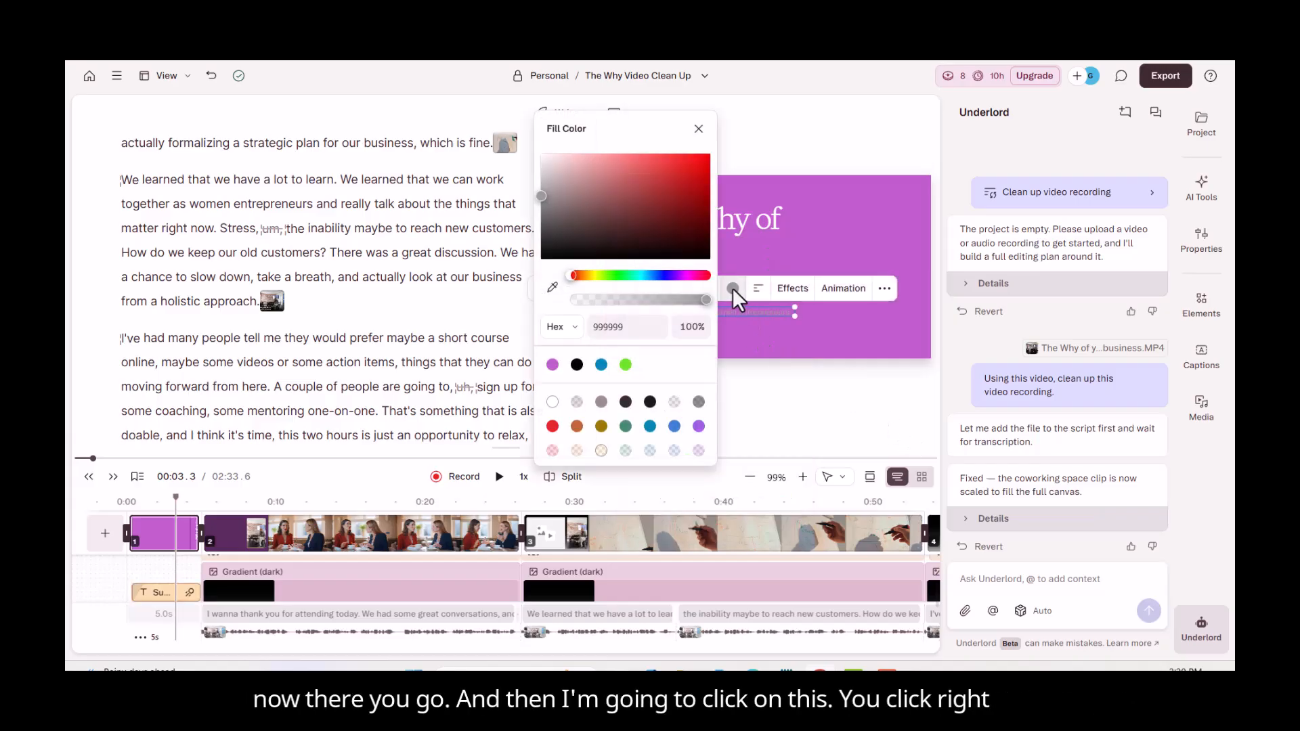
click(648, 402)
click(898, 440)
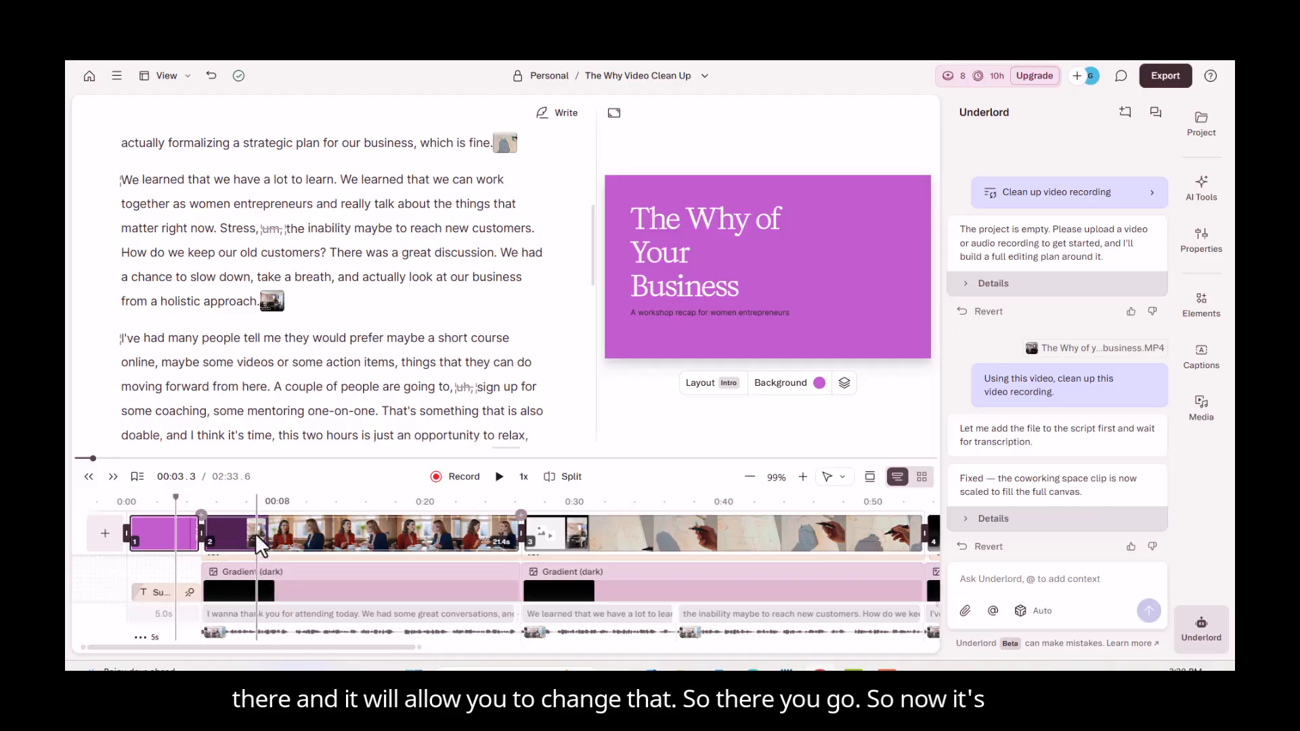
Try the Camera layout on the third scene in place of Media, check its footage, and undo the layout change.
click(245, 509)
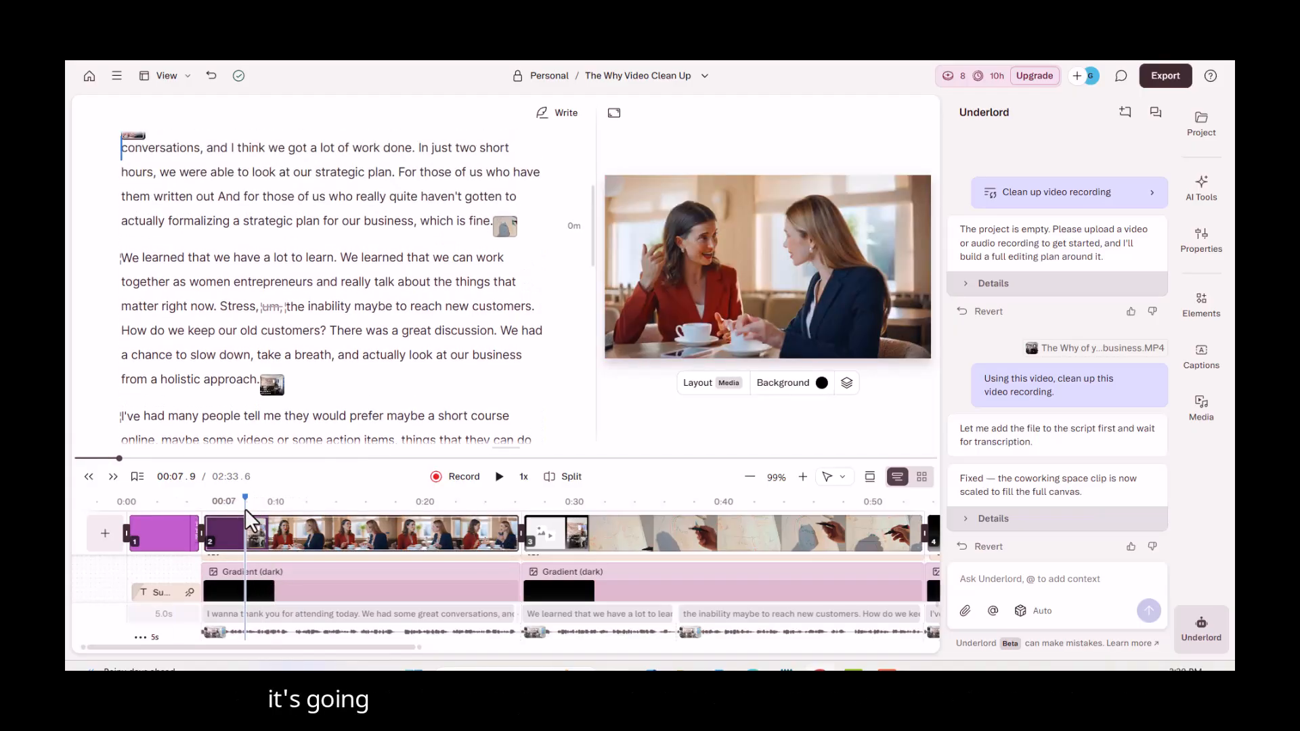
drag(245, 499, 522, 553)
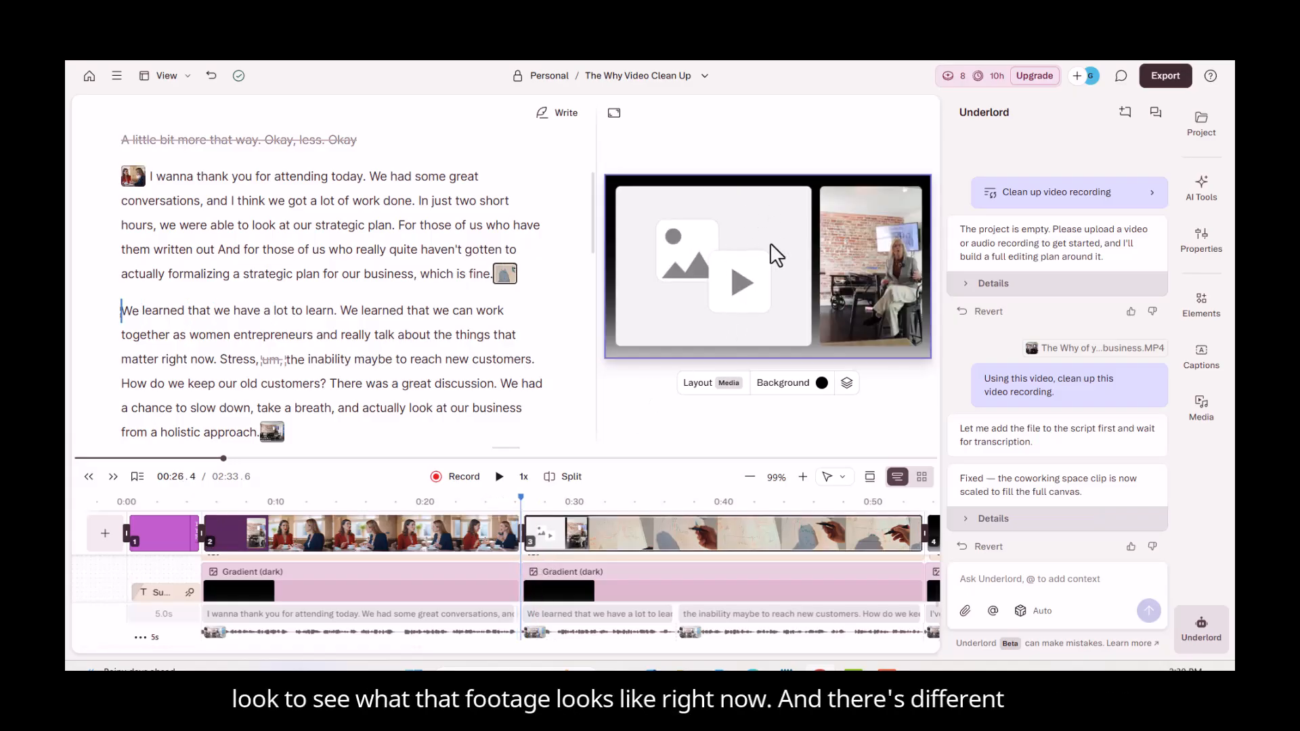
click(726, 383)
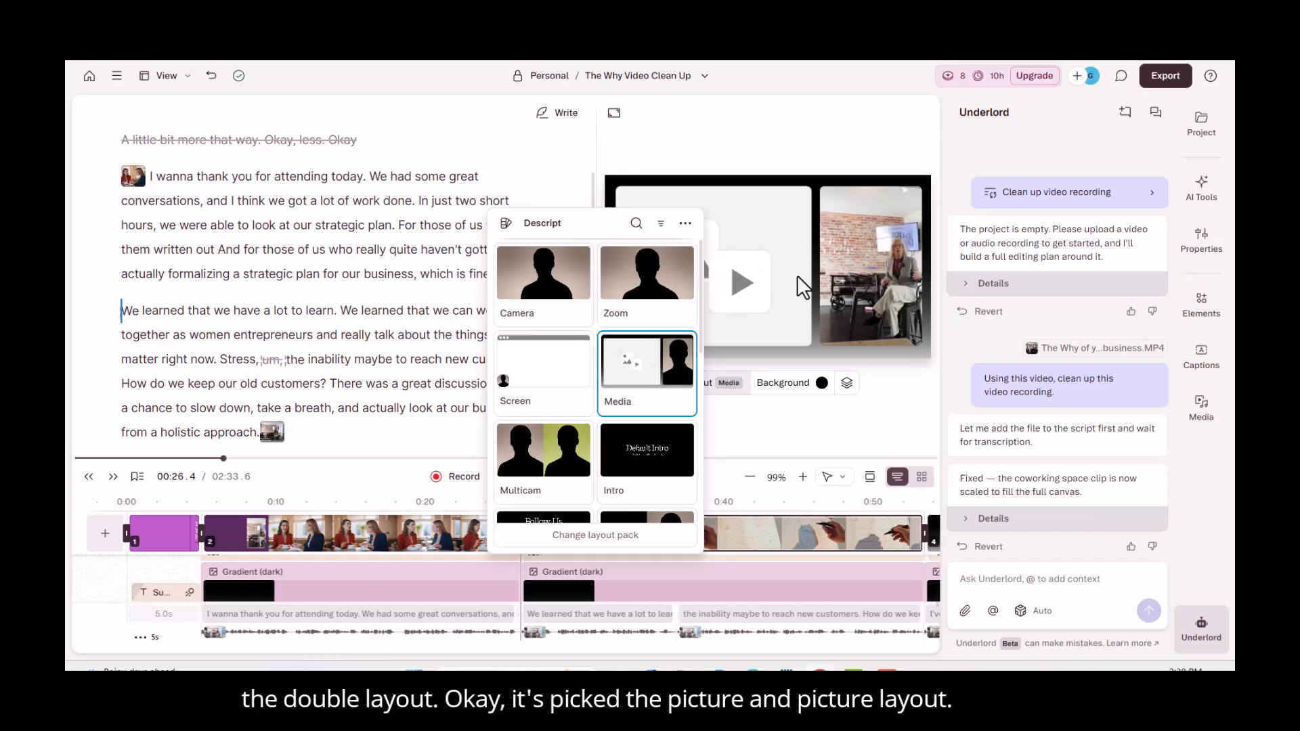
click(550, 308)
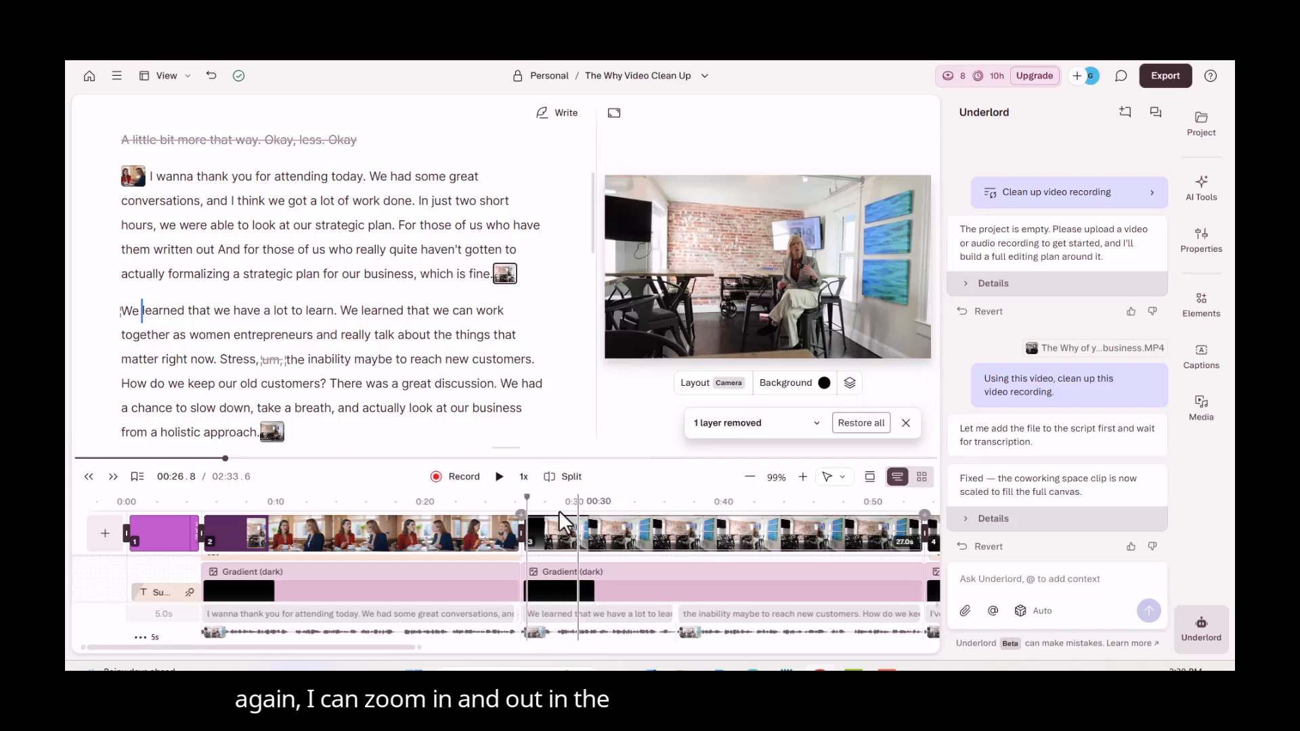
drag(528, 493, 661, 544)
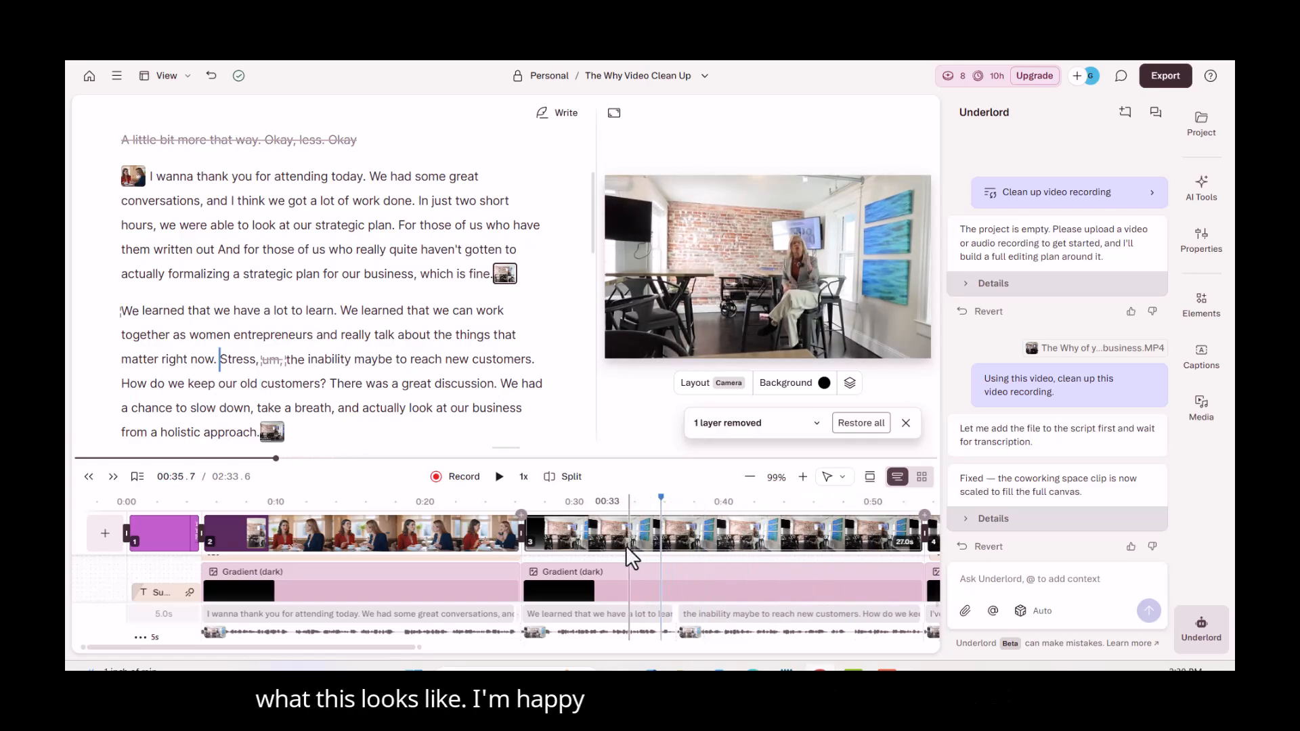
click(562, 542)
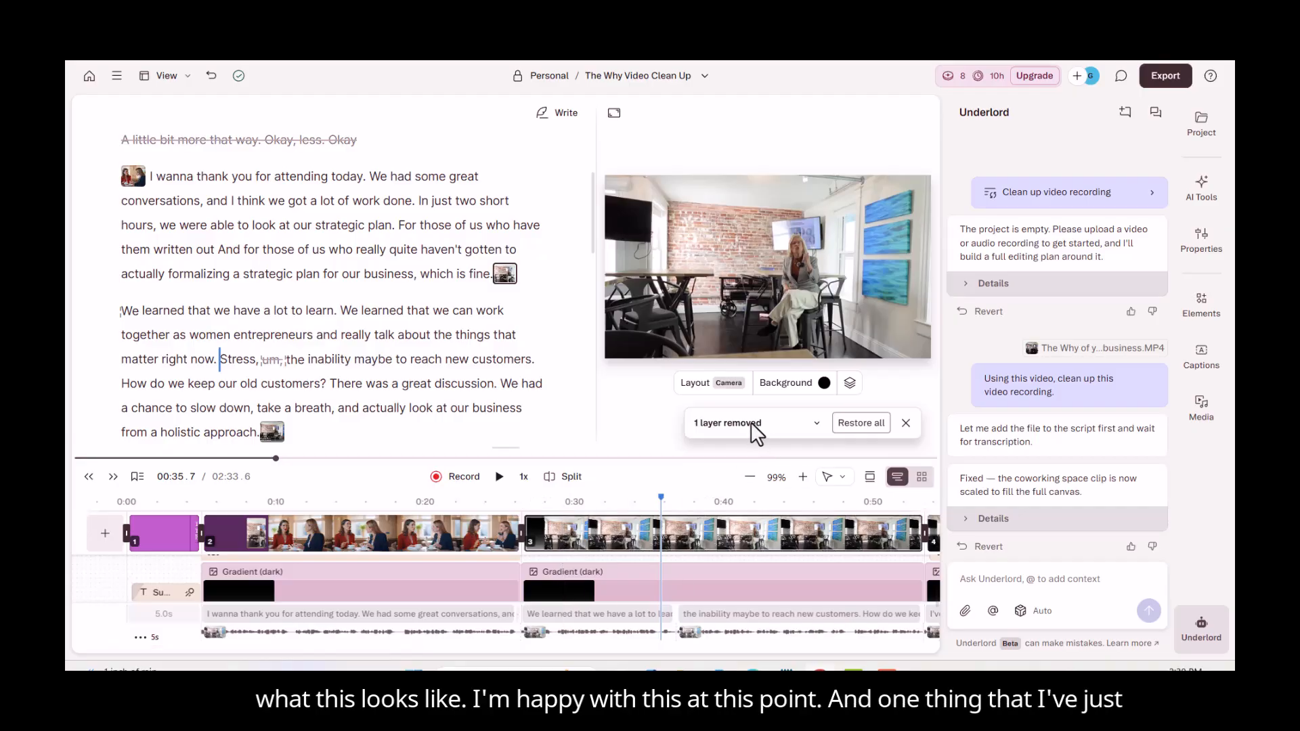
click(861, 422)
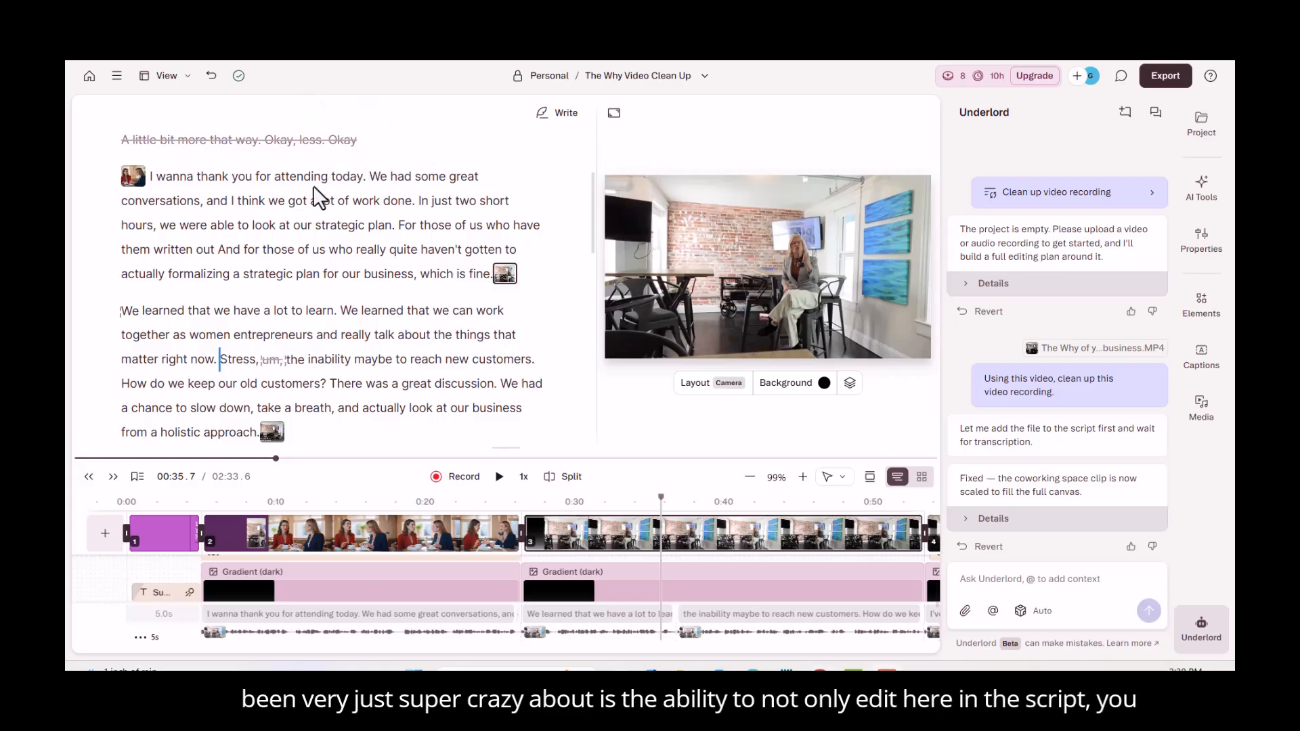
click(214, 75)
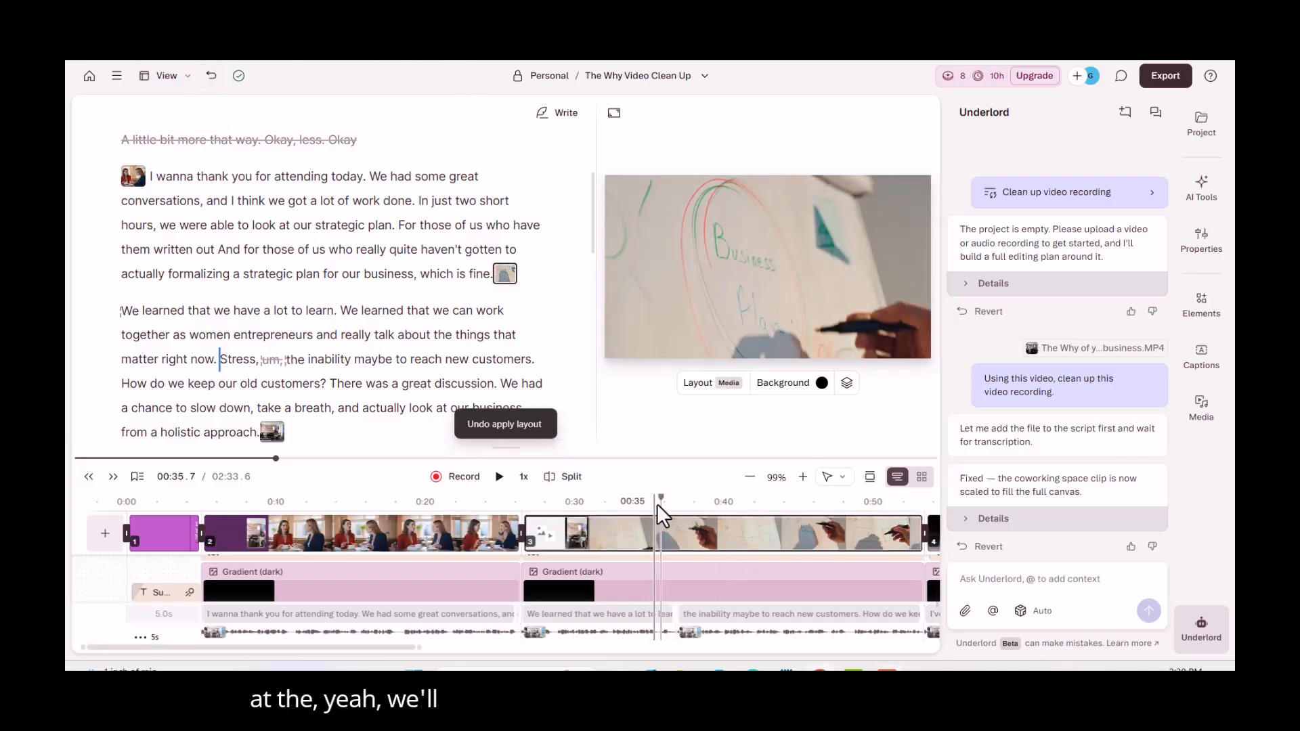
Scrub to the fourth scene with the Speaker layout and play the video from there.
drag(663, 499, 930, 528)
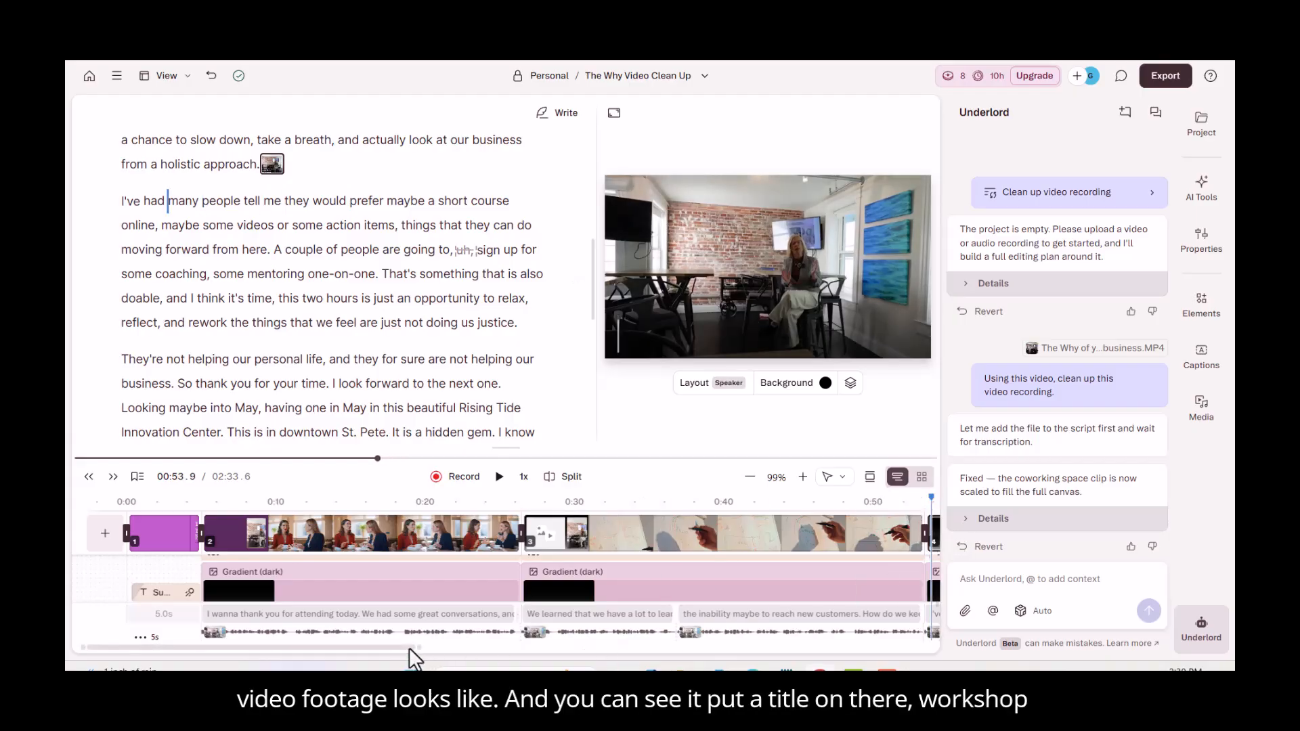
drag(409, 648, 458, 654)
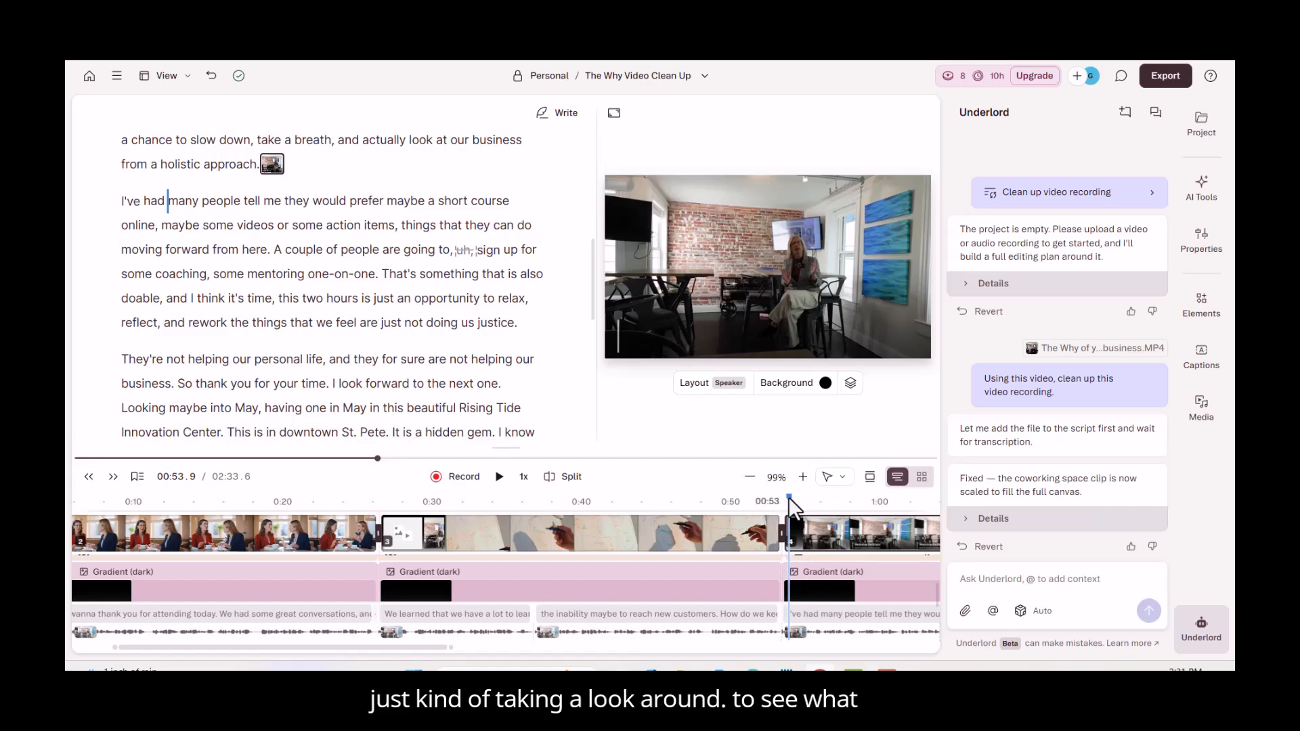
drag(788, 497, 800, 500)
key(space)
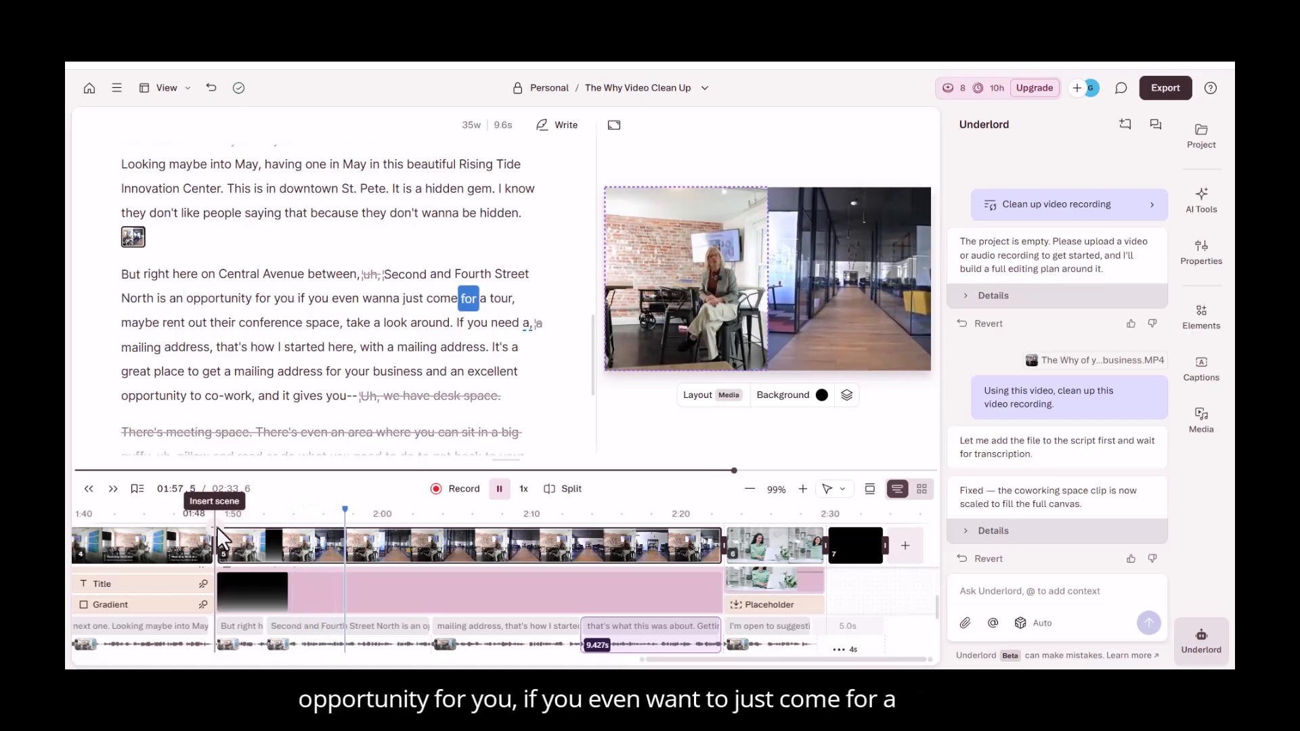
Play the fifth scene with the coworking space footage in parts and compare it with the transcript's removed words.
click(501, 489)
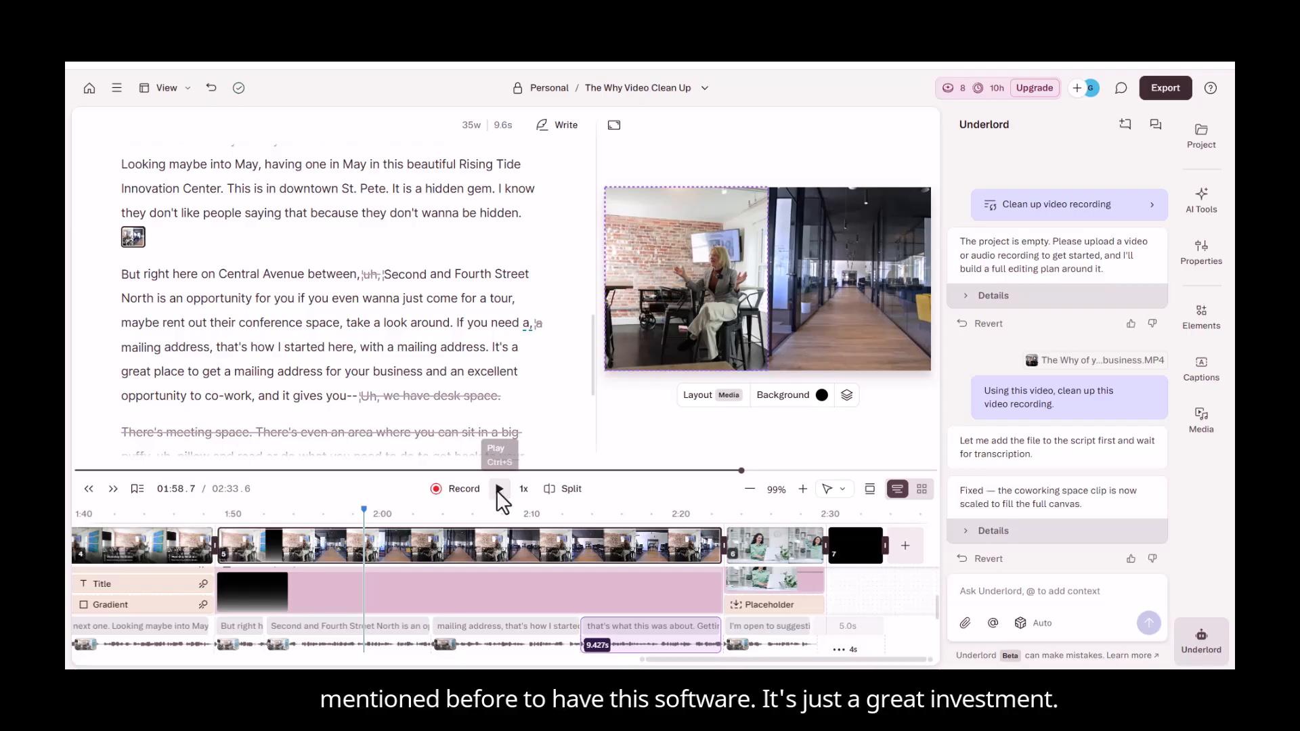
click(495, 489)
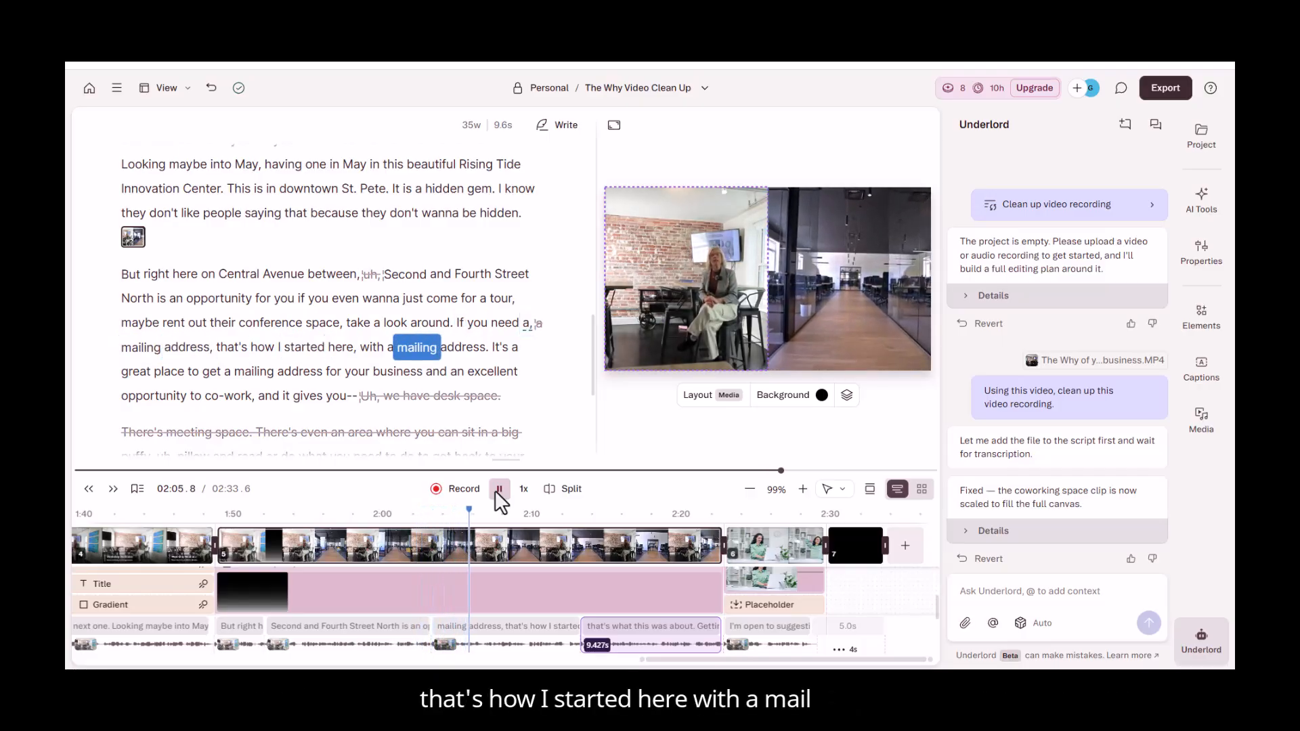
click(499, 489)
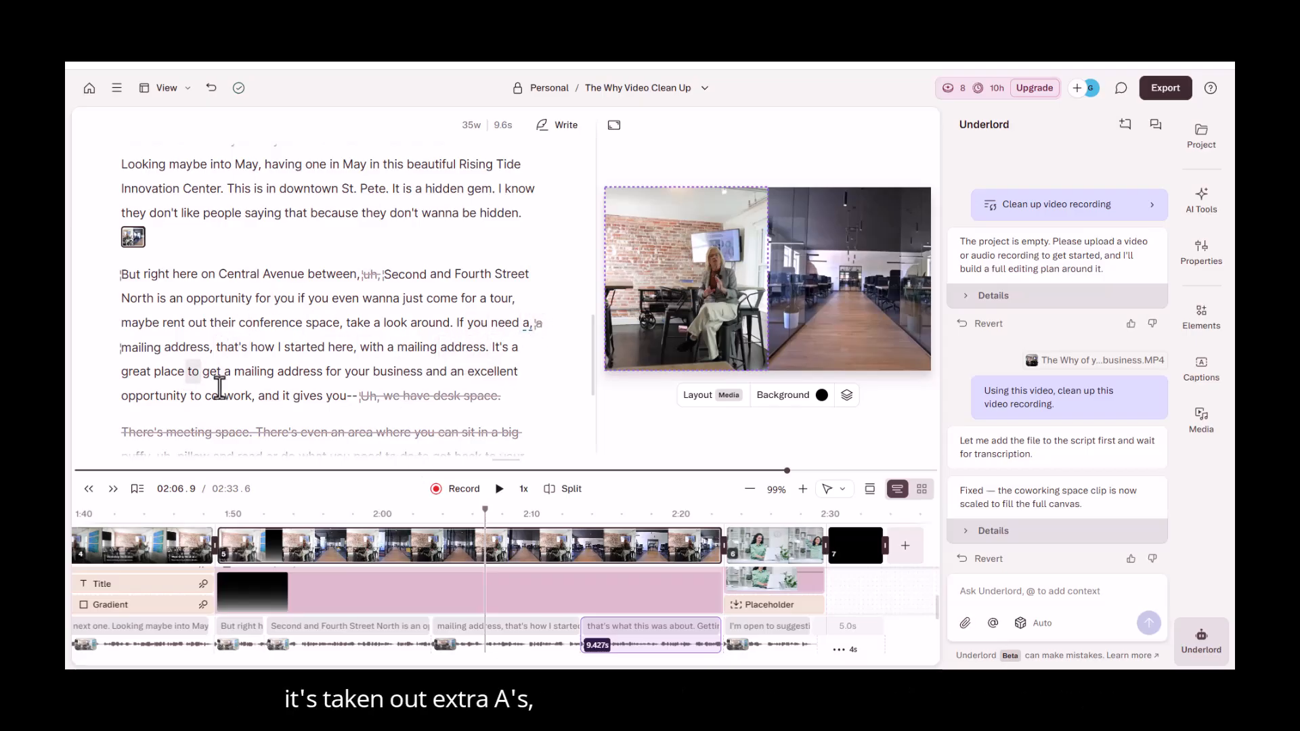
click(500, 490)
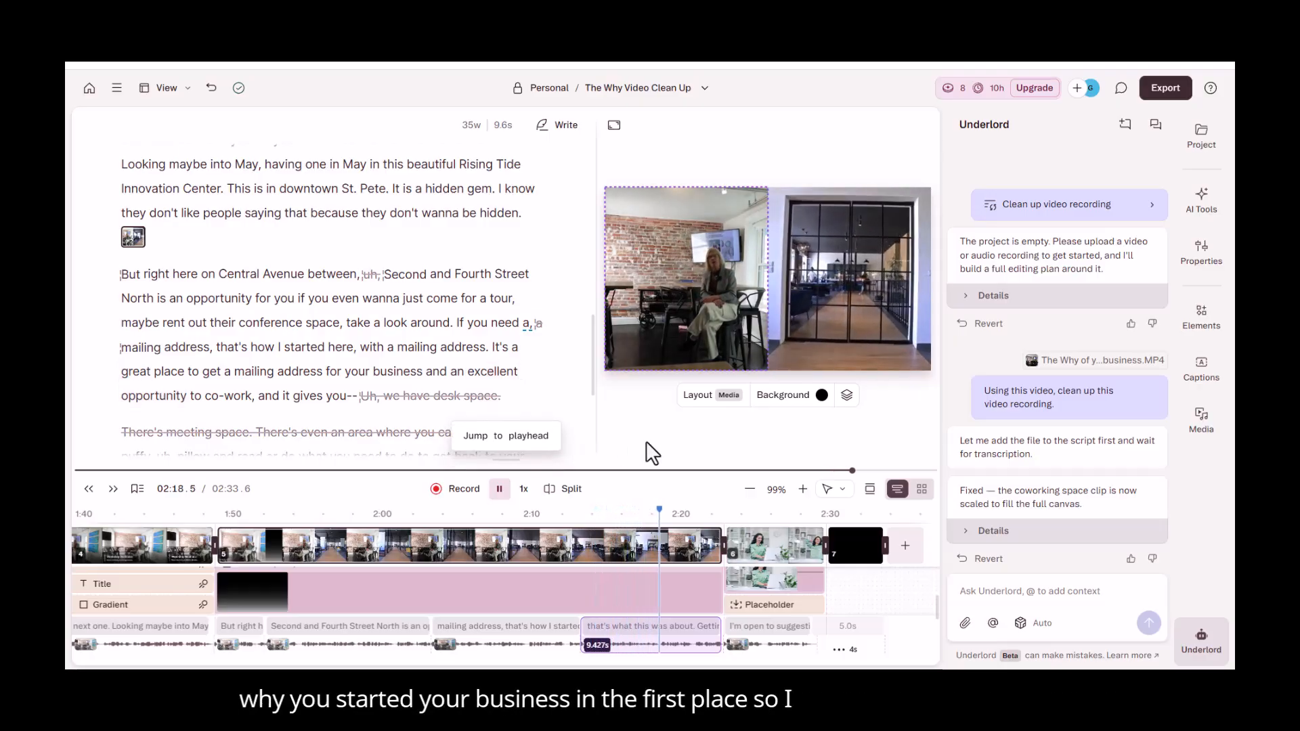
click(498, 491)
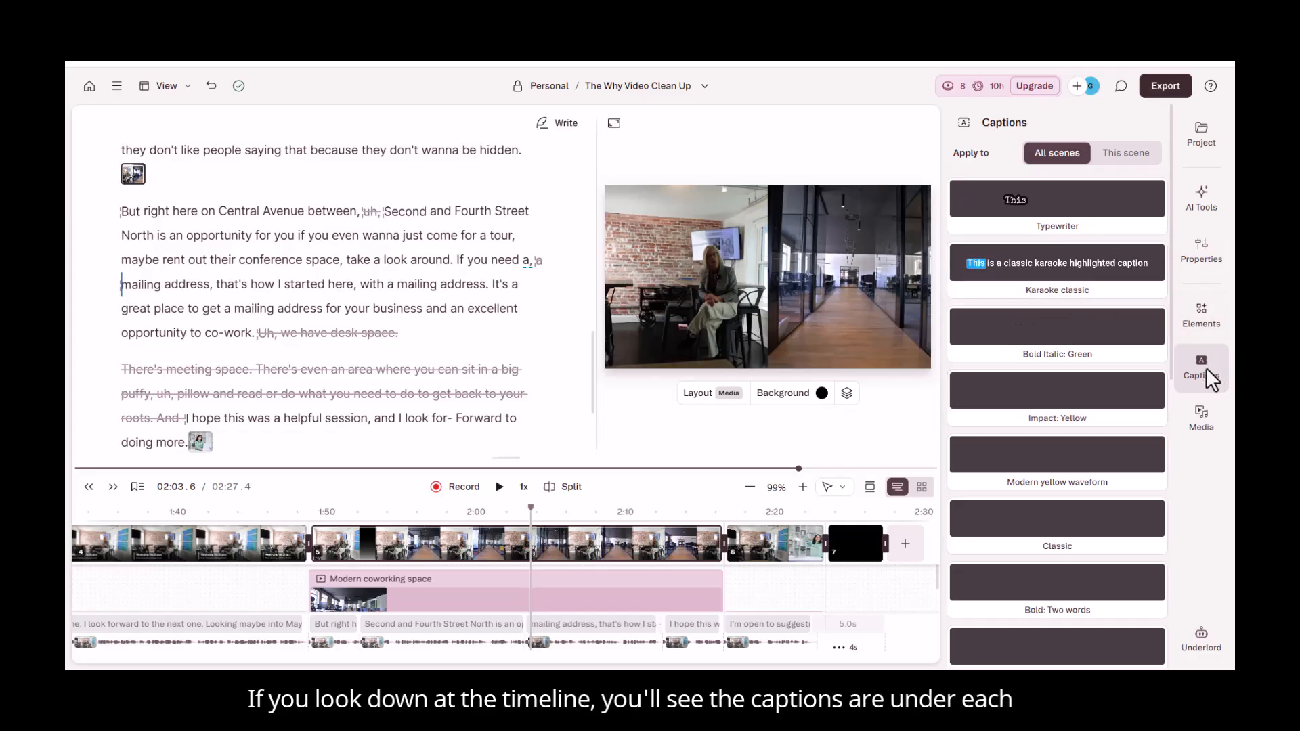
Add Bold Italic: Green captions to all scenes and check them in the coworking space scene.
click(1062, 329)
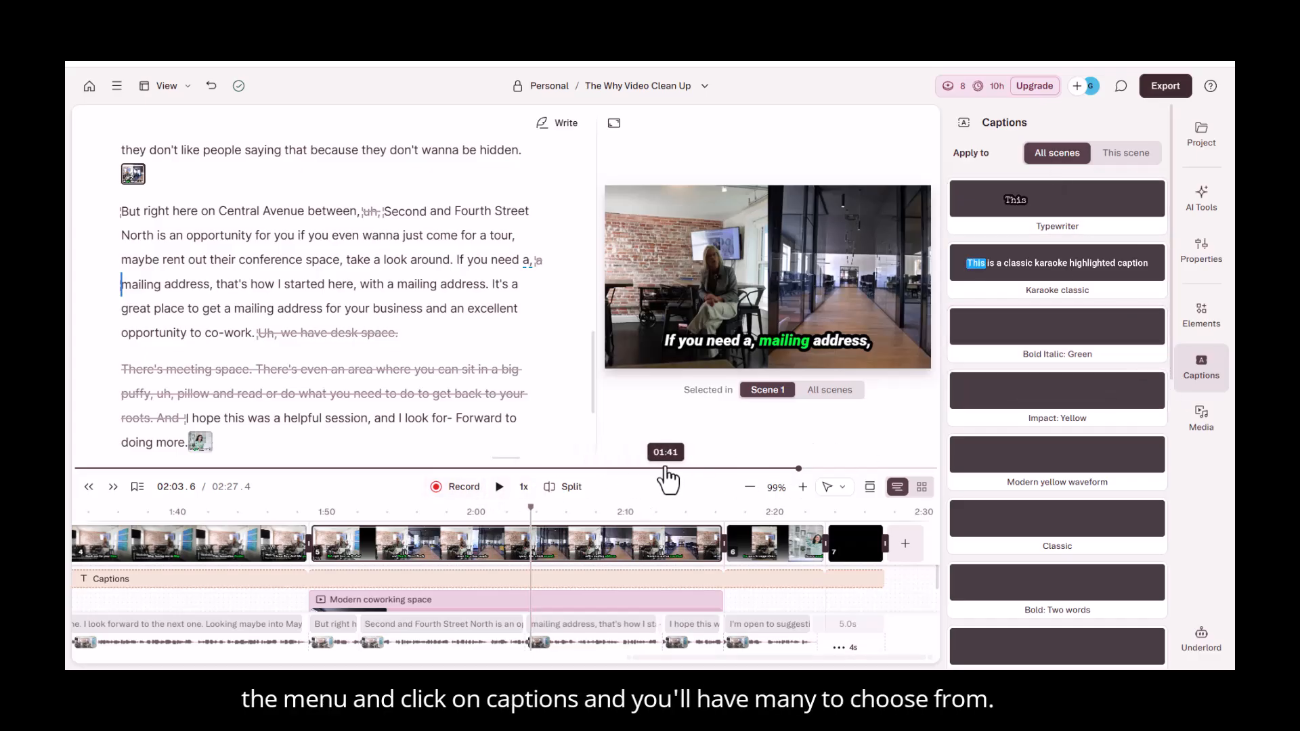
drag(529, 505, 619, 571)
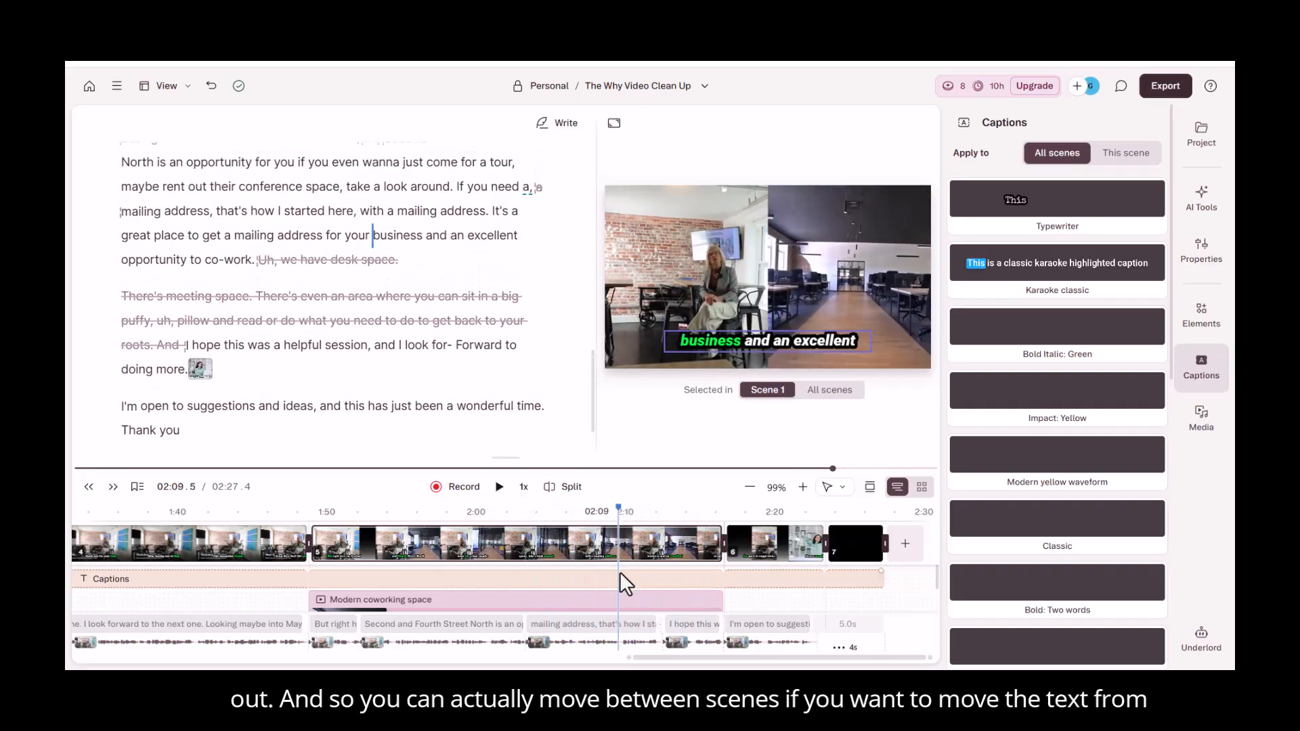
click(828, 390)
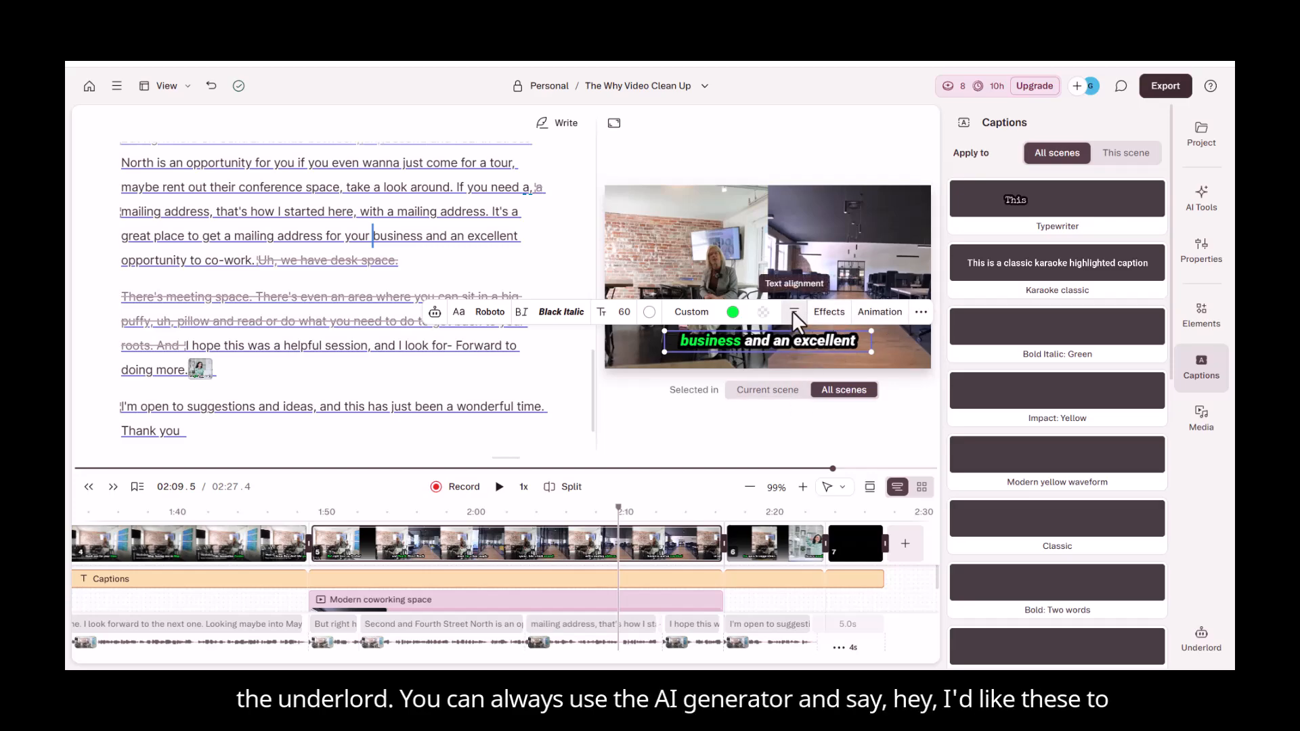
click(761, 391)
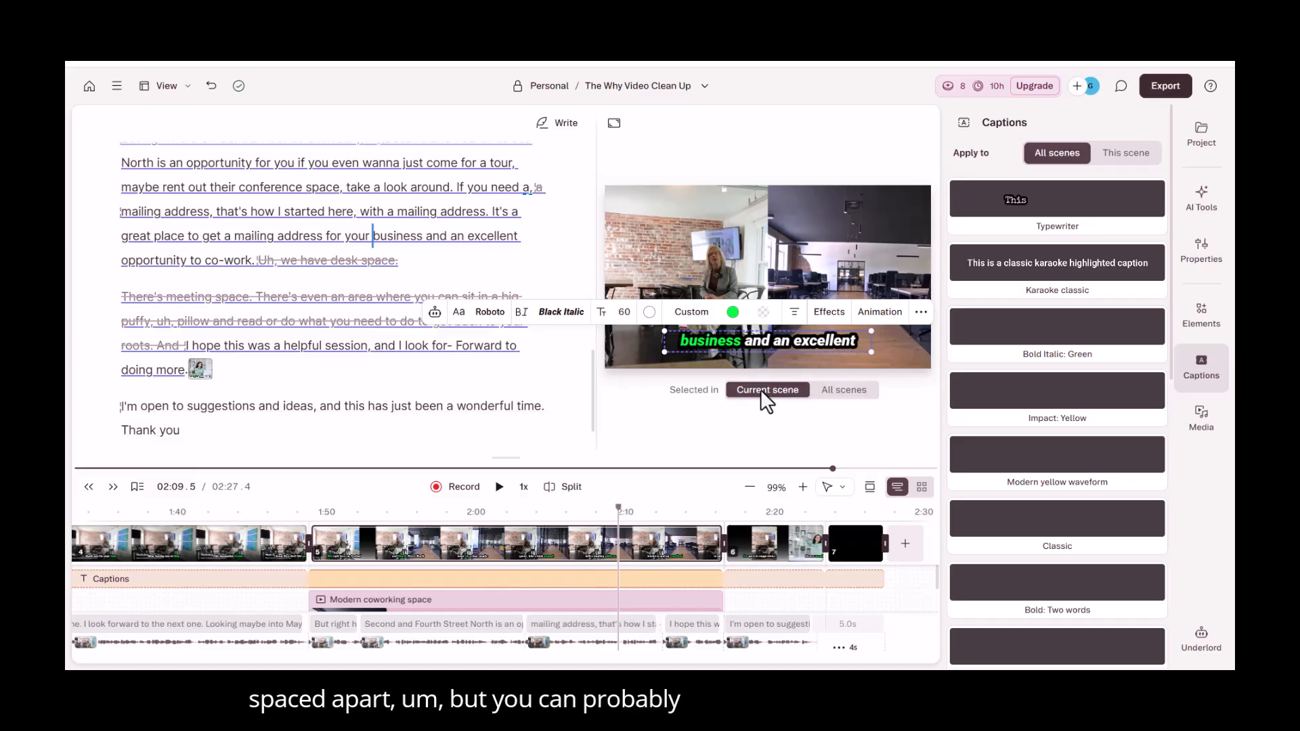
click(670, 446)
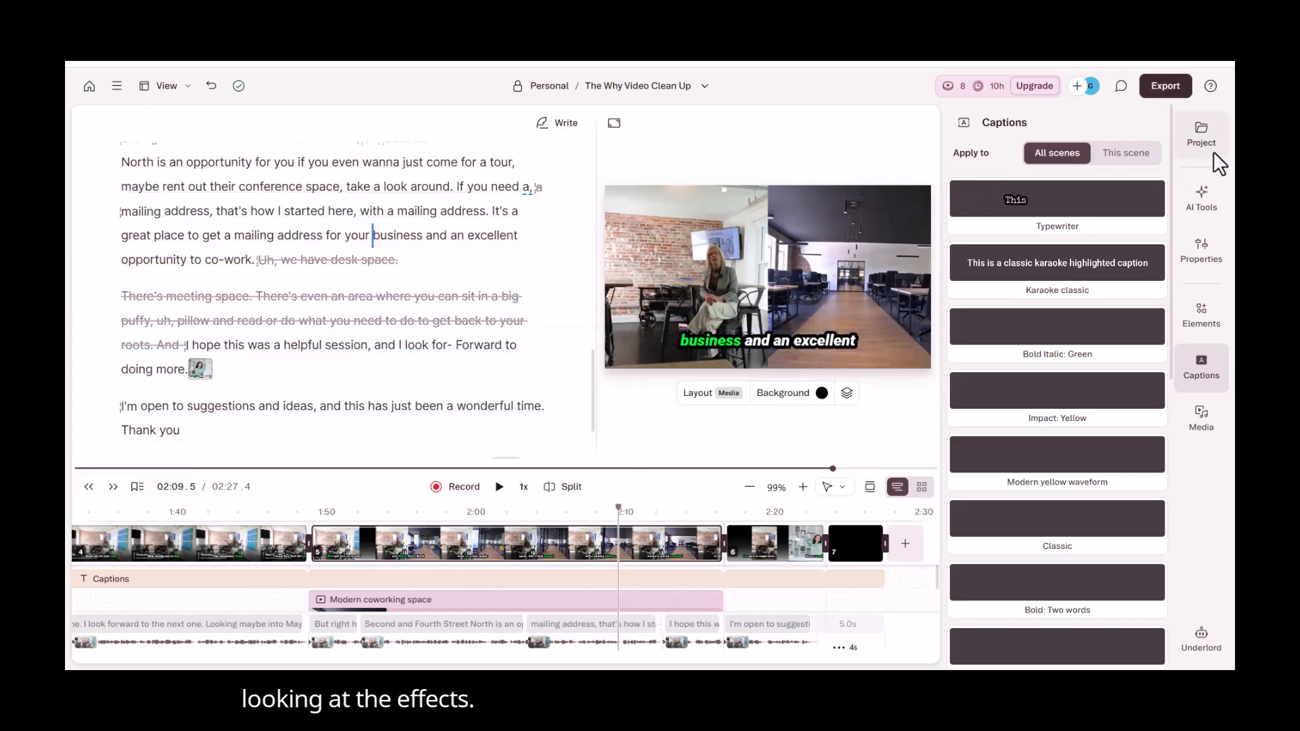
Examine the available AI tools, elements, media library and project files, then return to Underlord and scrub back through the coworking scene.
click(1203, 193)
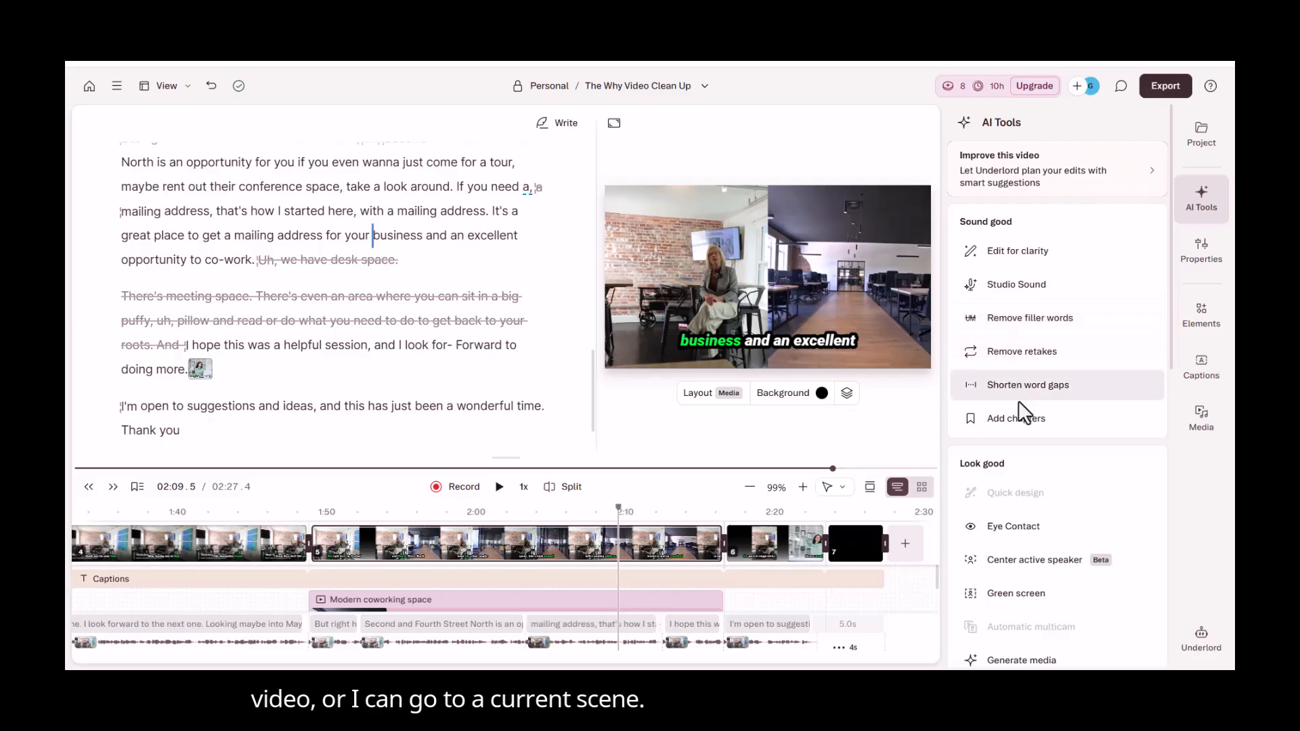
click(1196, 318)
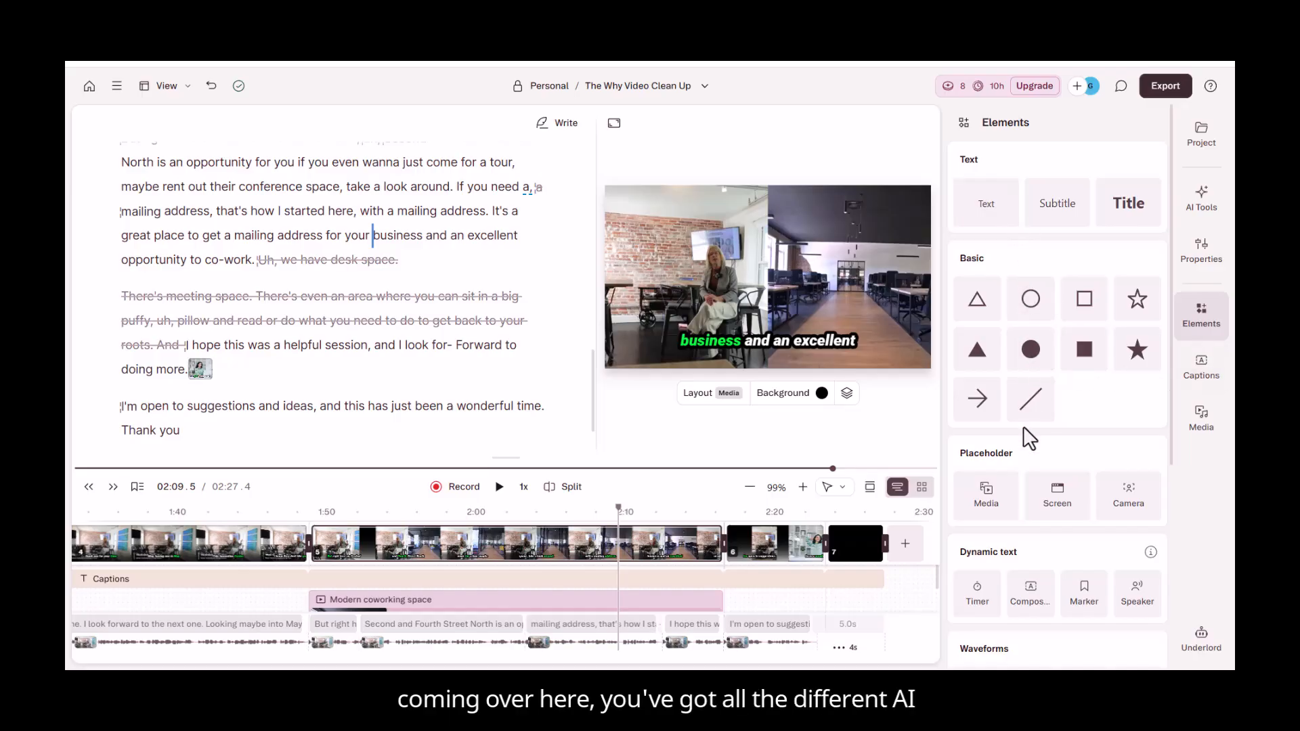
scroll(1067, 494, down, 3)
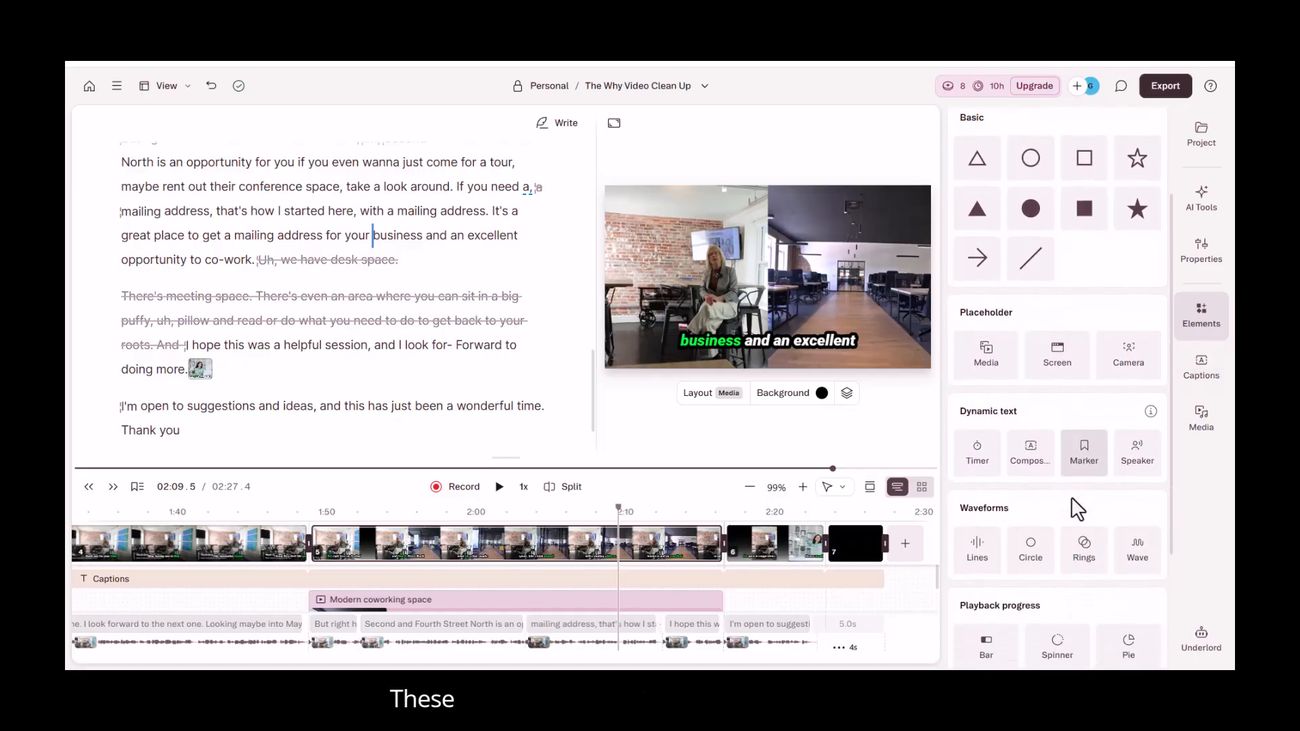
scroll(1057, 535, down, 1)
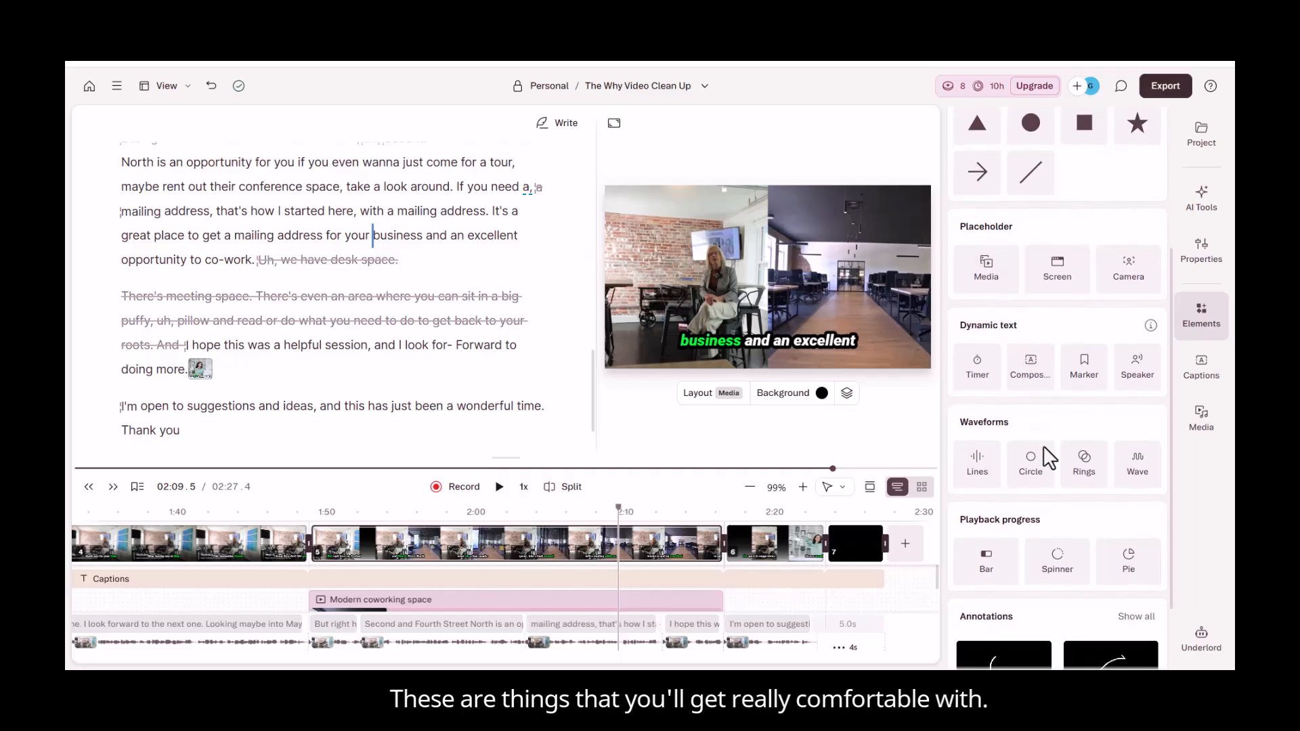
click(1202, 423)
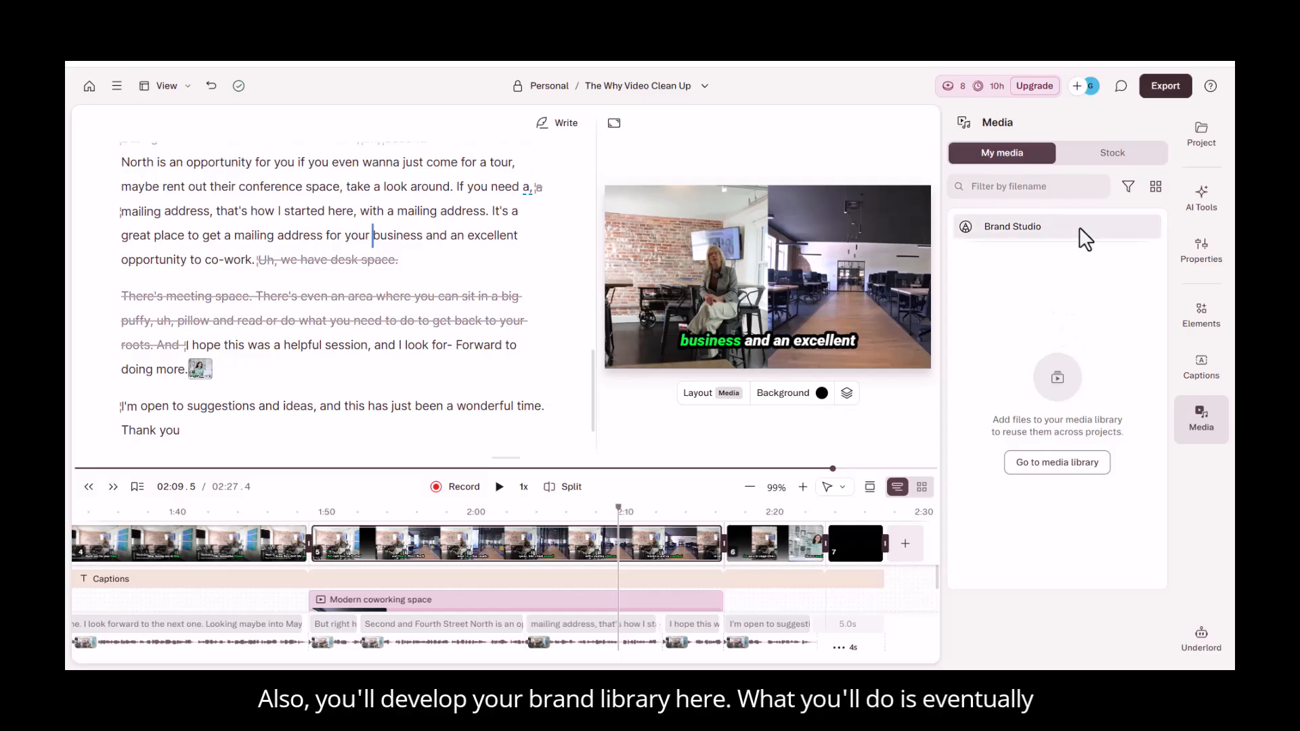
click(1205, 131)
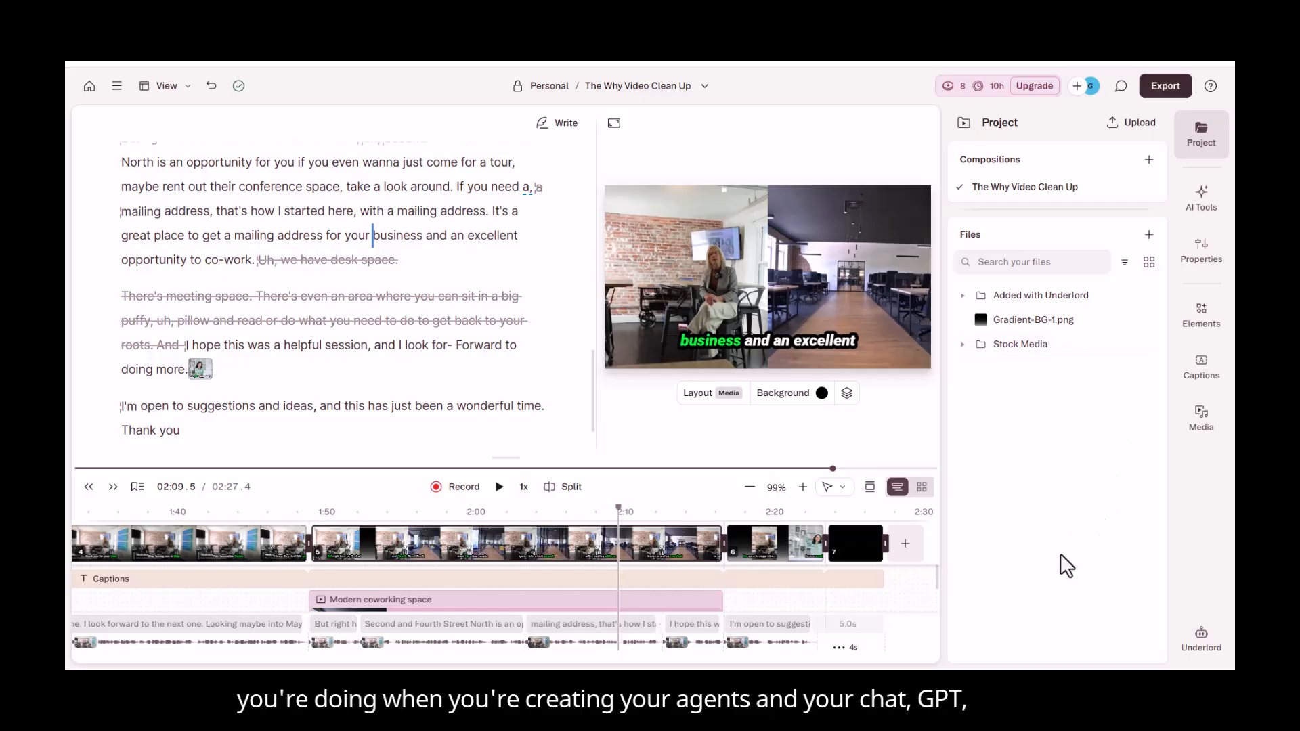
click(1201, 637)
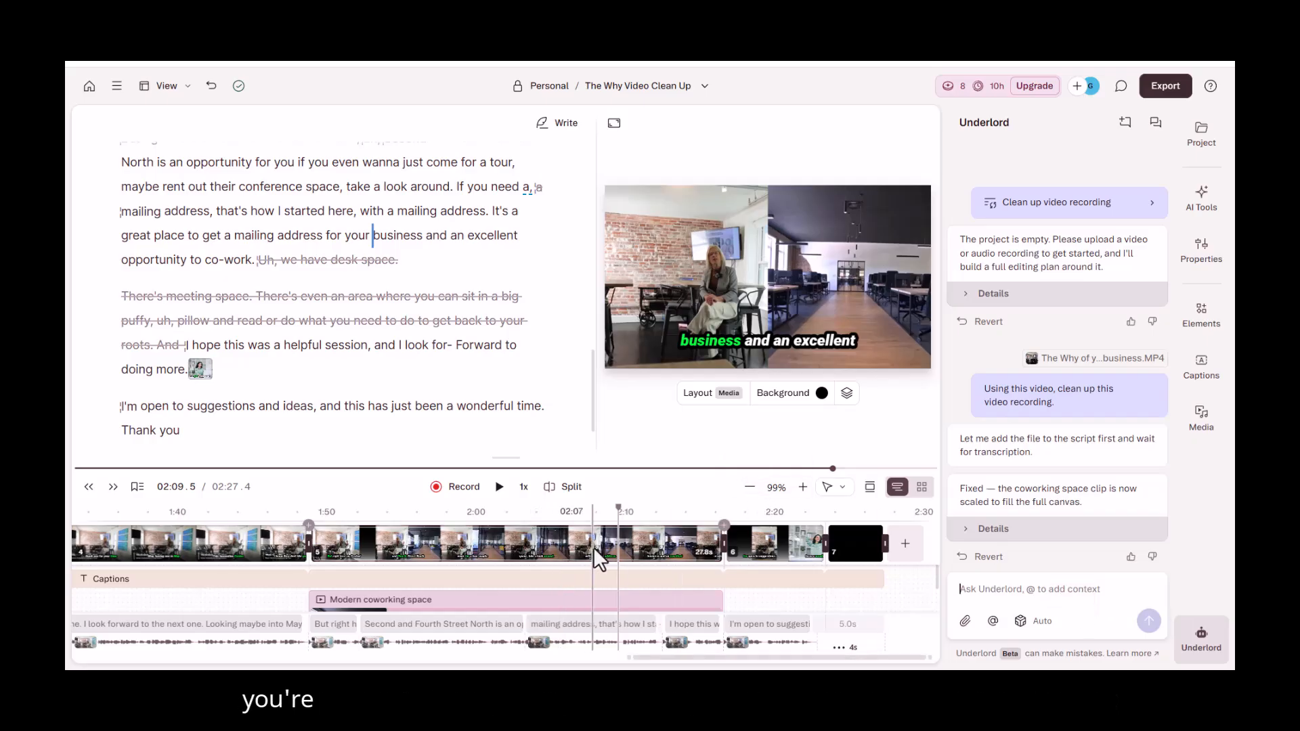
drag(616, 509, 273, 532)
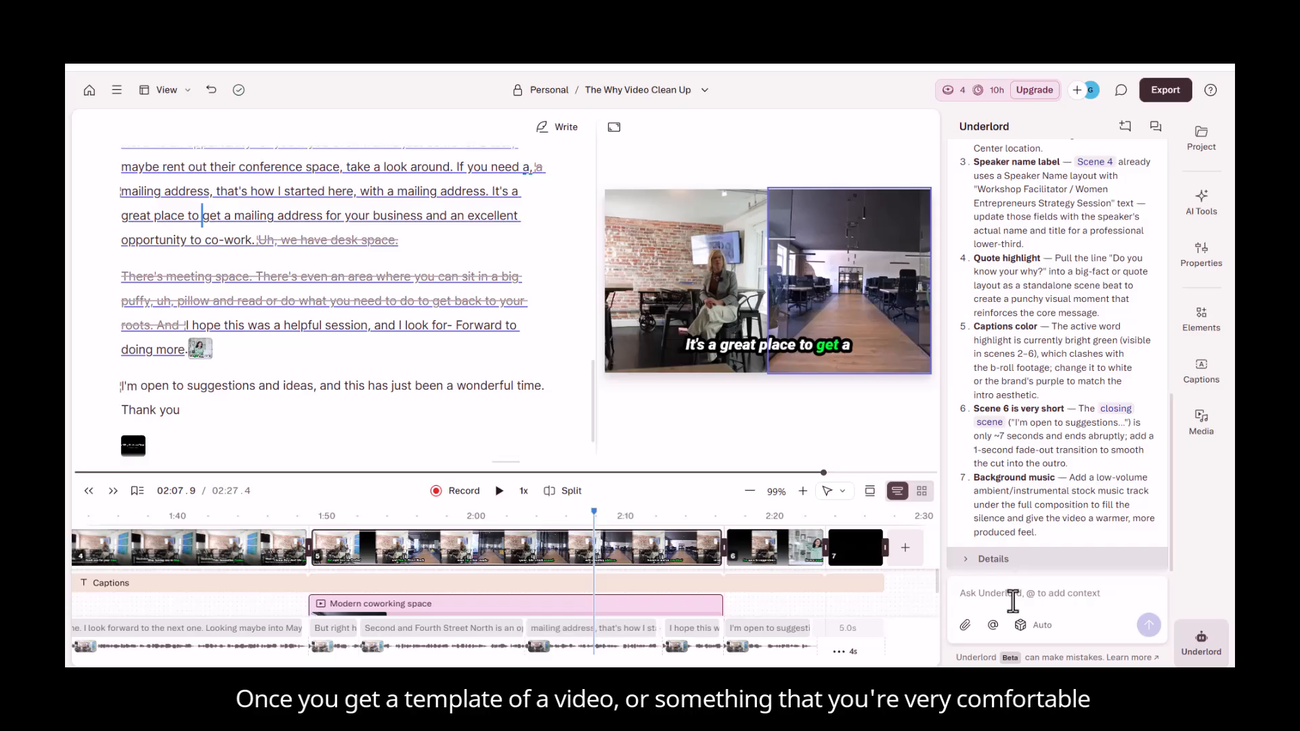
Ask Underlord to "Add background music.".
text(A)
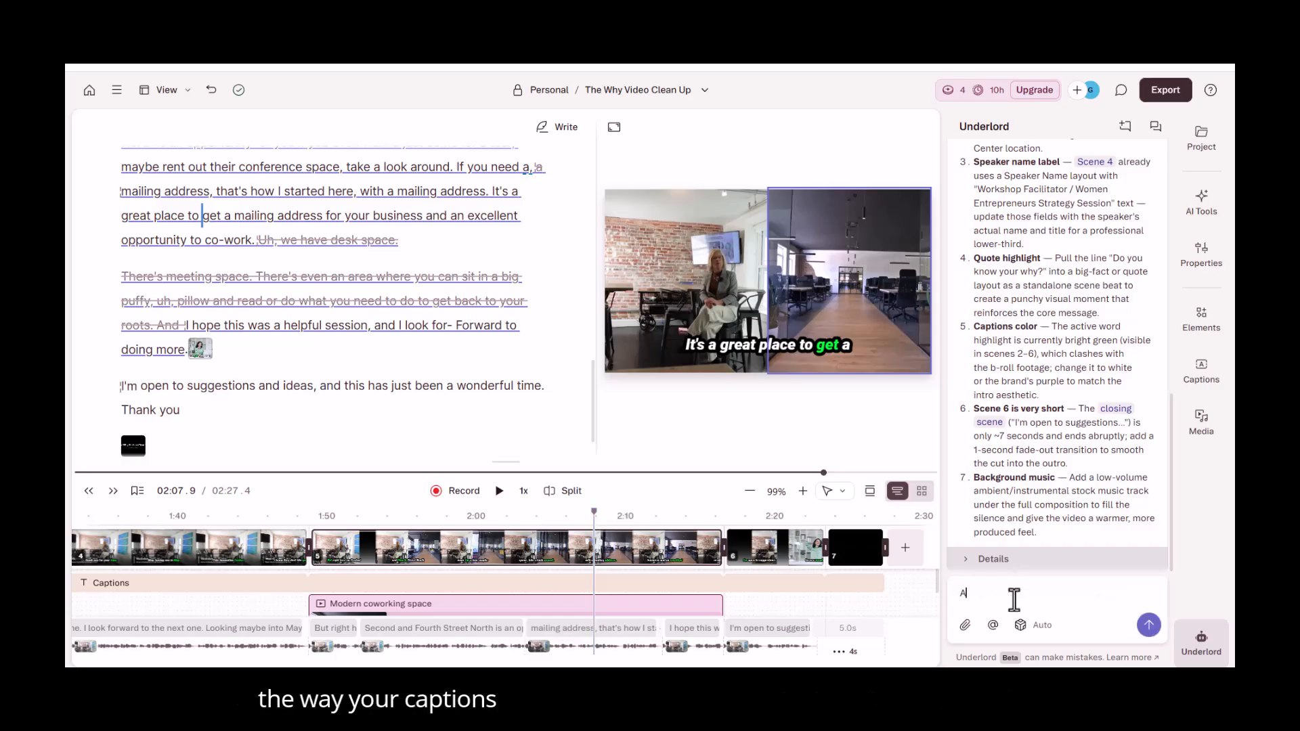
text(dd background mu)
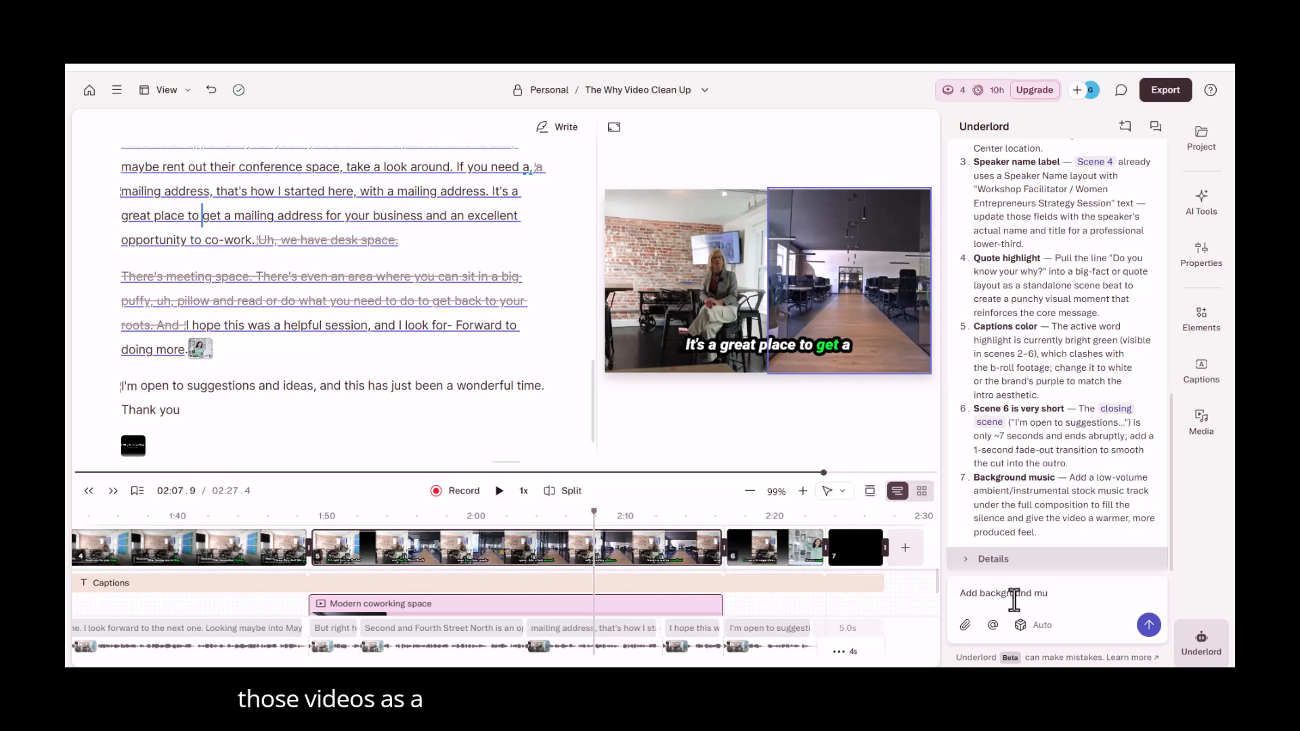
text(sic.)
key(Return)
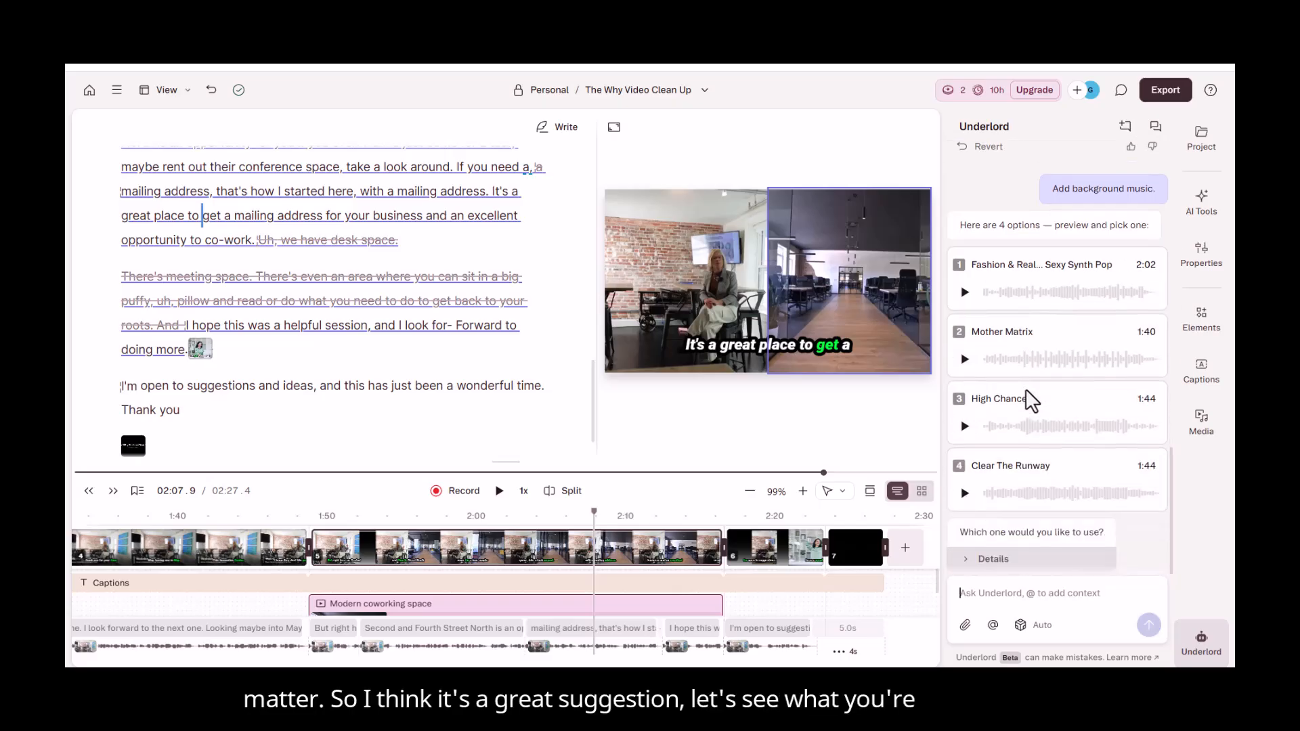
Preview the suggested music tracks and add Fashion & Real Estate Sexy Synth Pop beneath the coworking space scene.
click(964, 359)
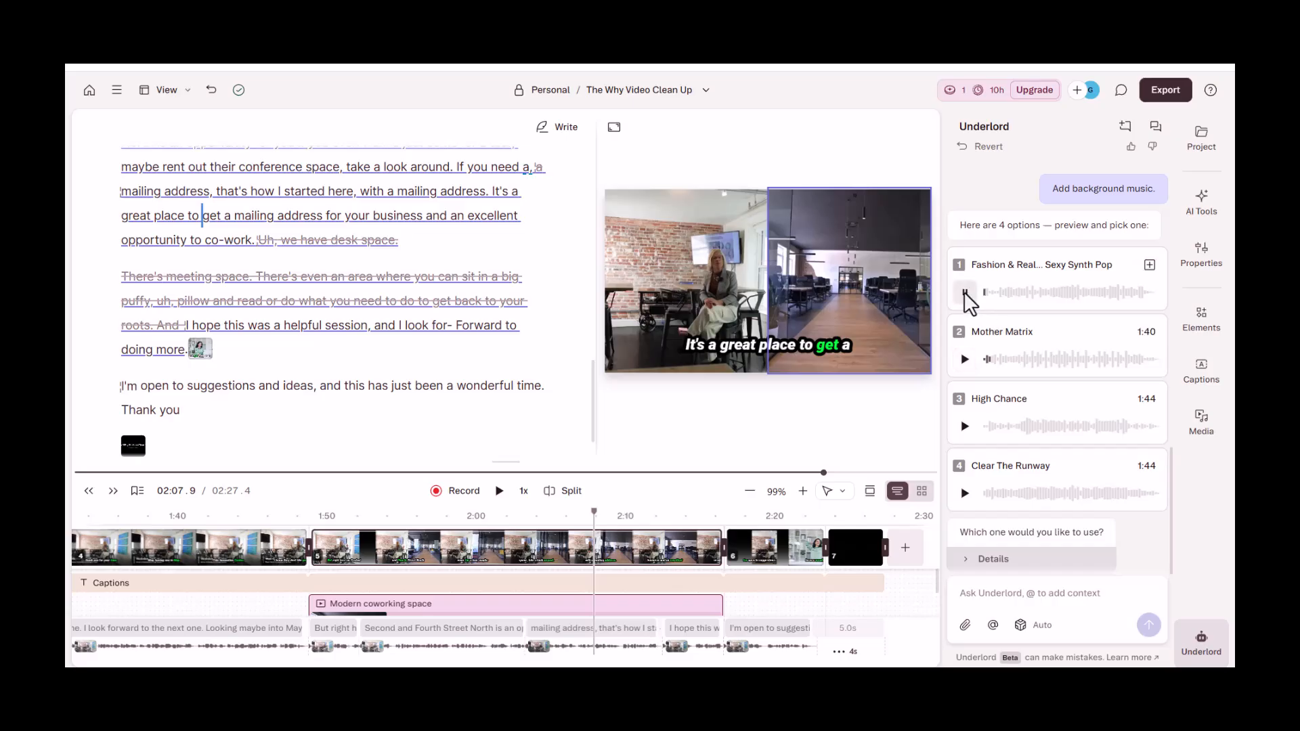
click(965, 291)
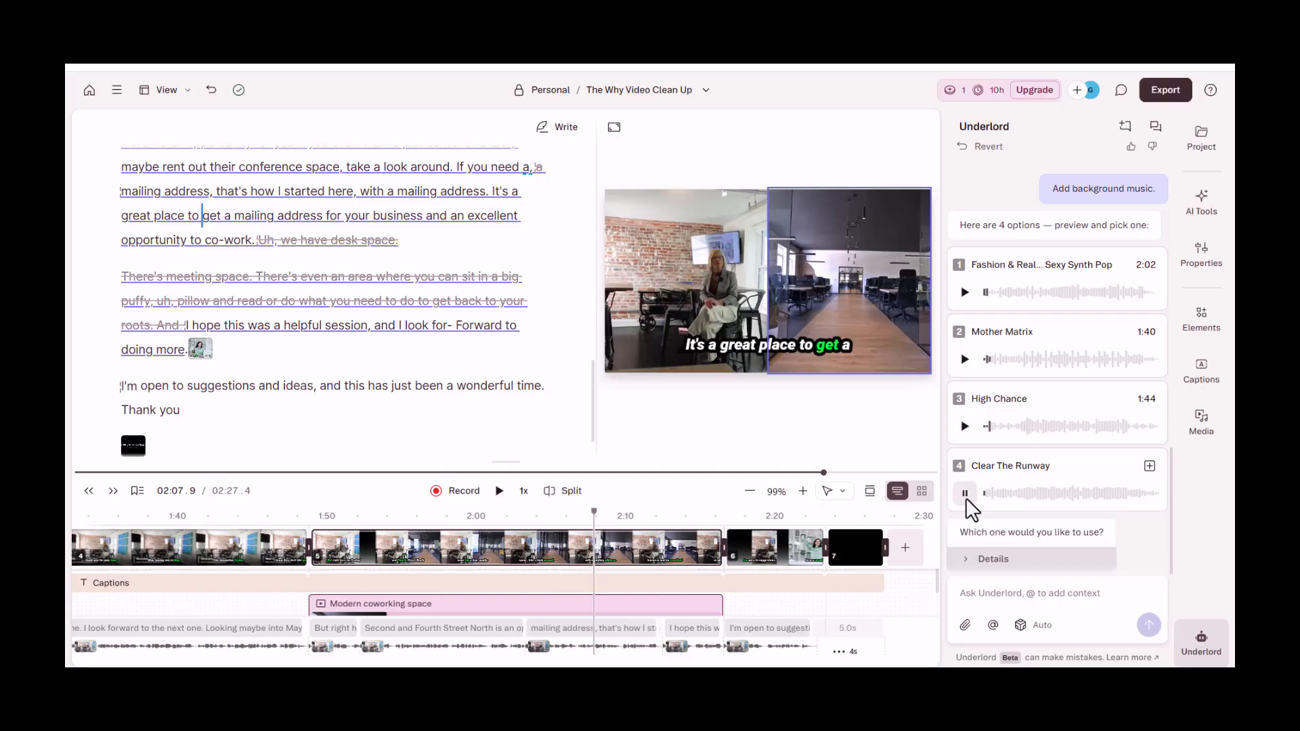
click(965, 497)
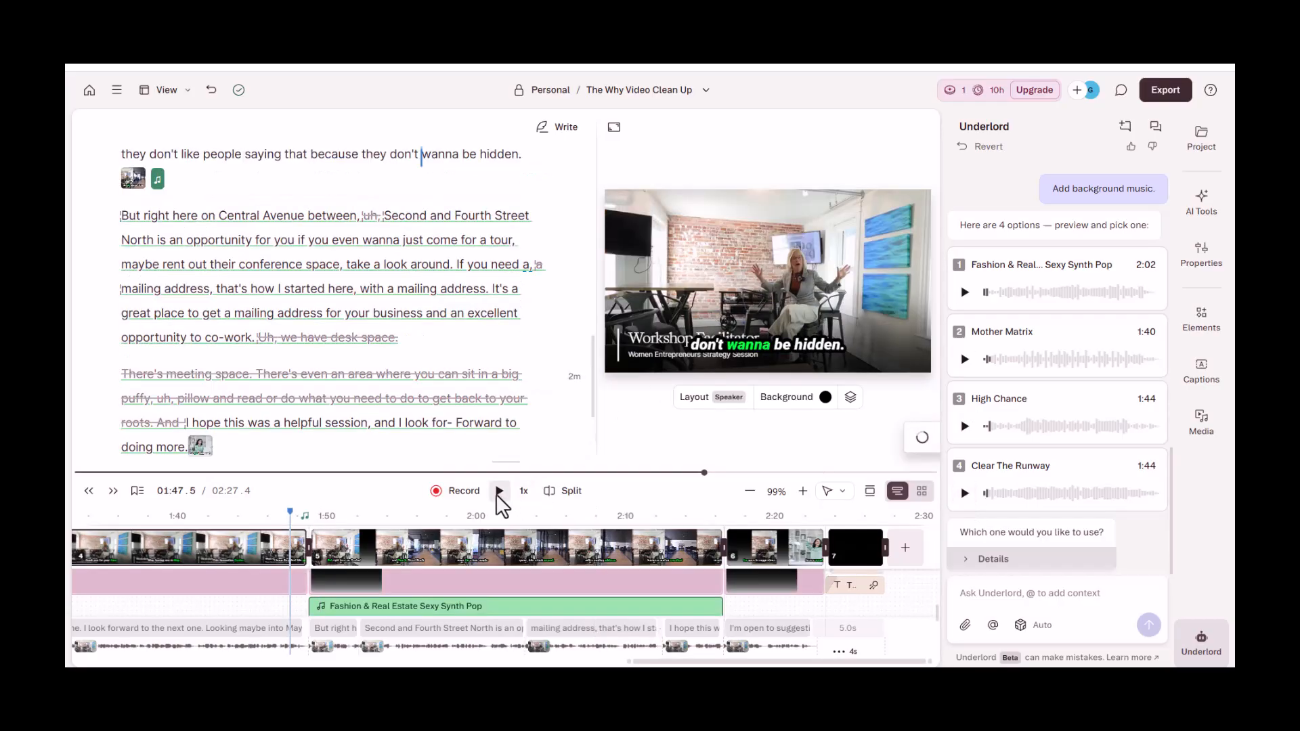
Play the video from the end of the workshop facilitator scene to the closing words to check the background music.
click(499, 492)
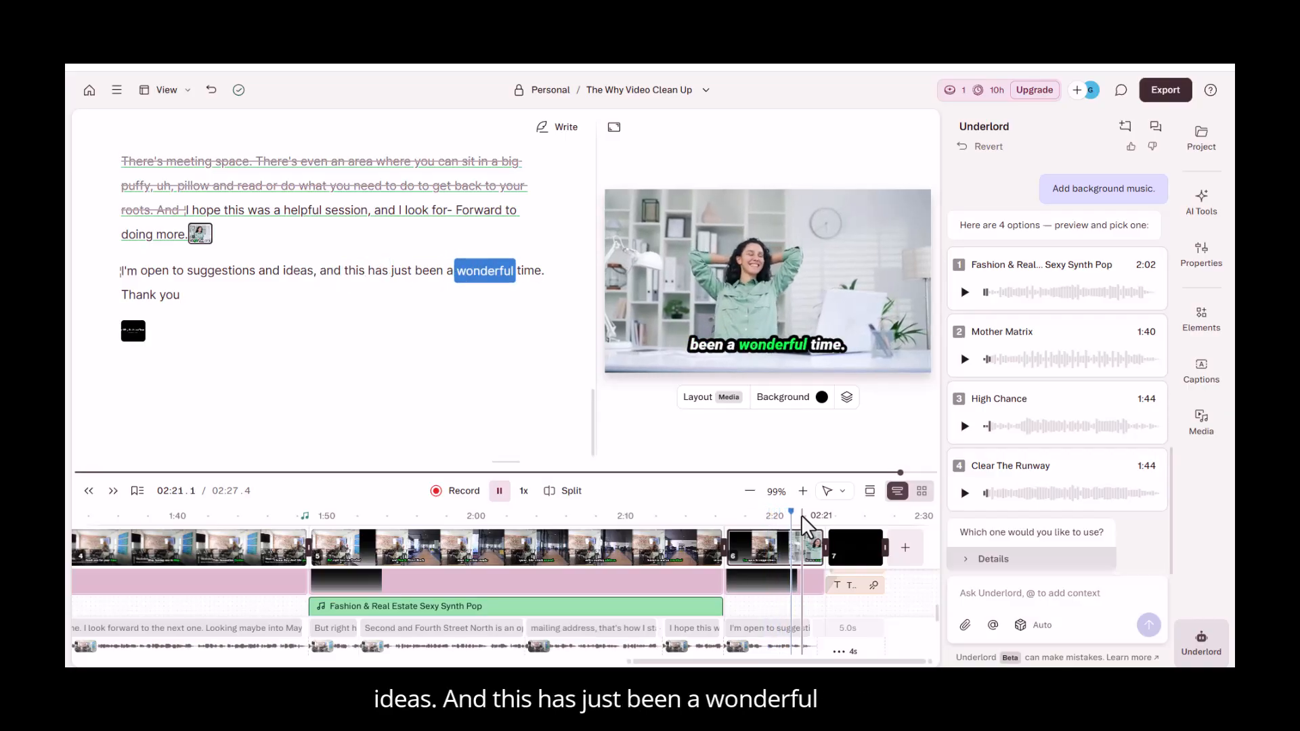
click(504, 493)
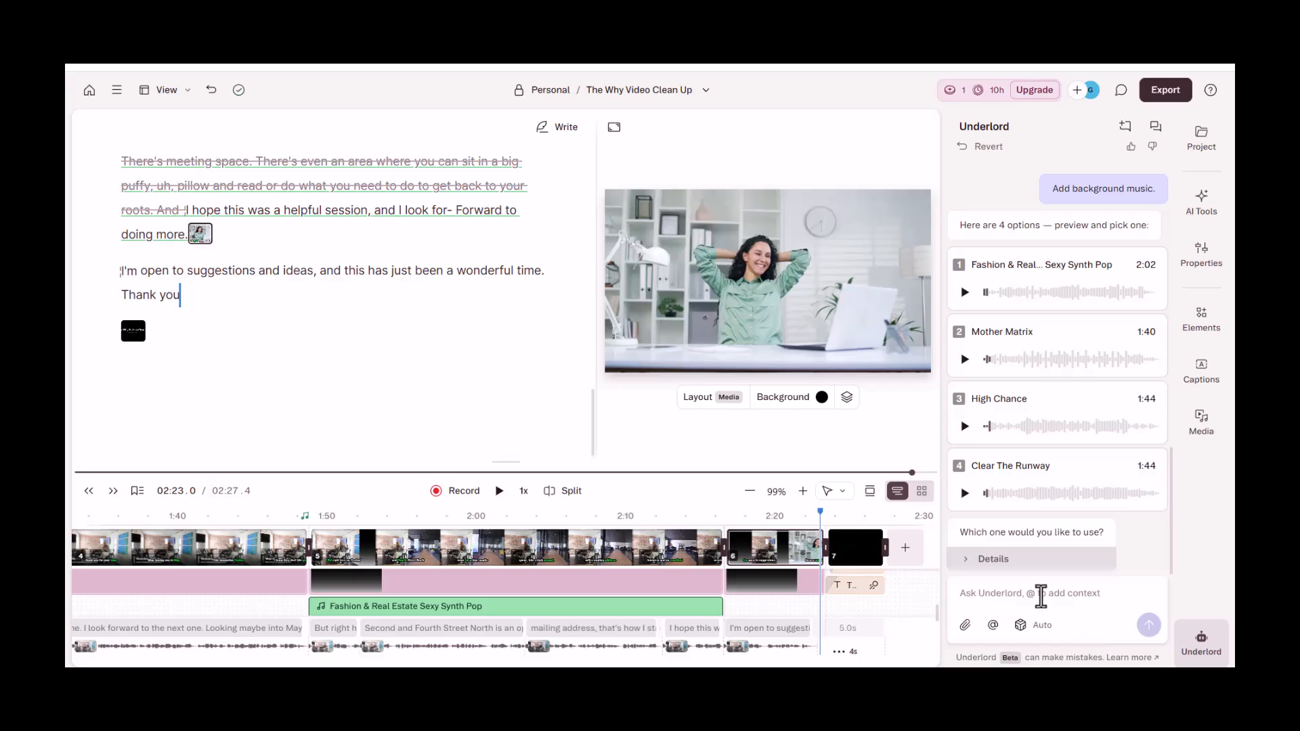
Try asking Underlord "Can you extend the #1 audio track to run to the end?" and dismiss the upgrade offer.
text(Can)
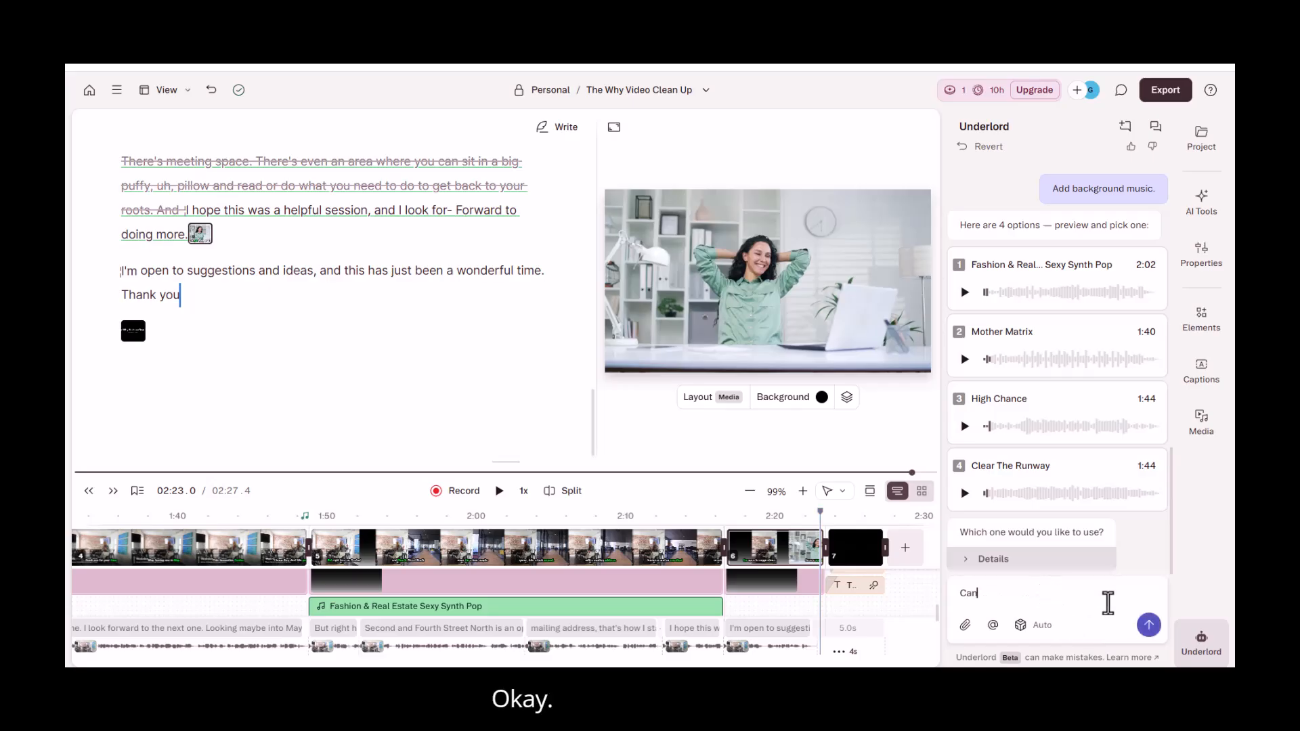
text( you e)
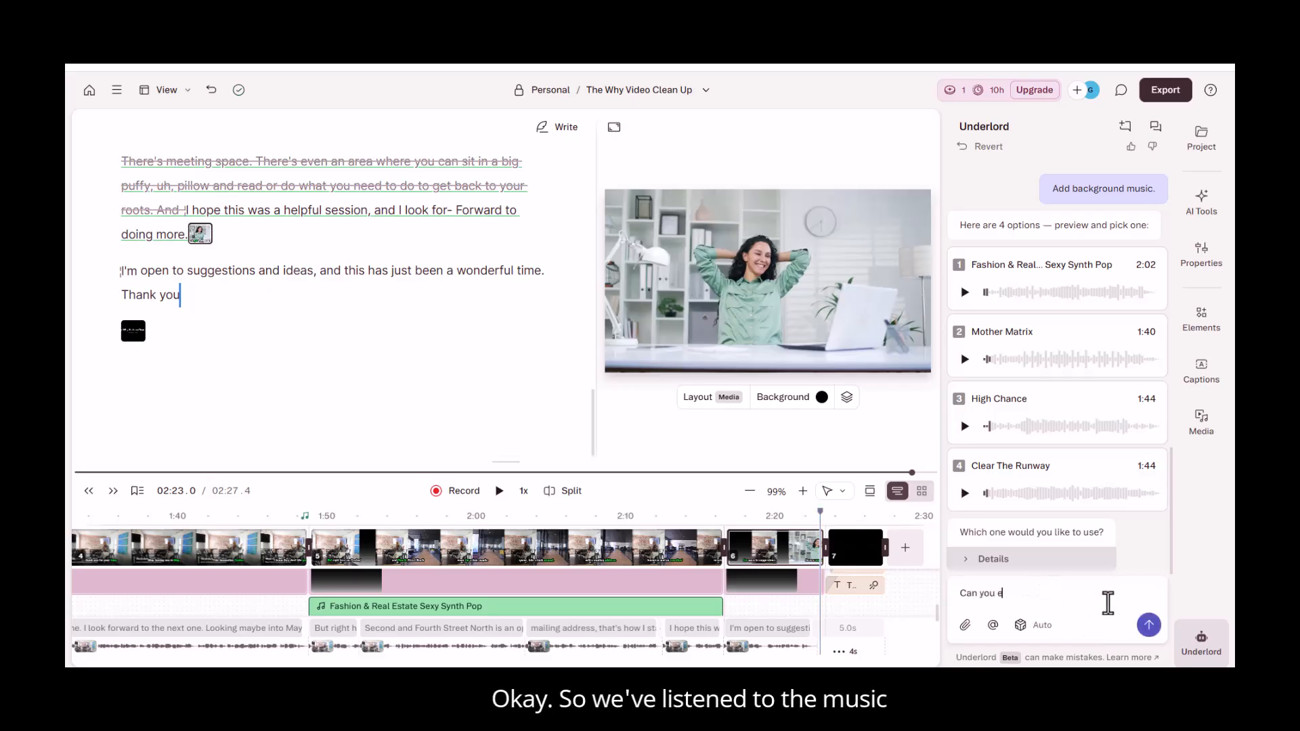
text(xtend the)
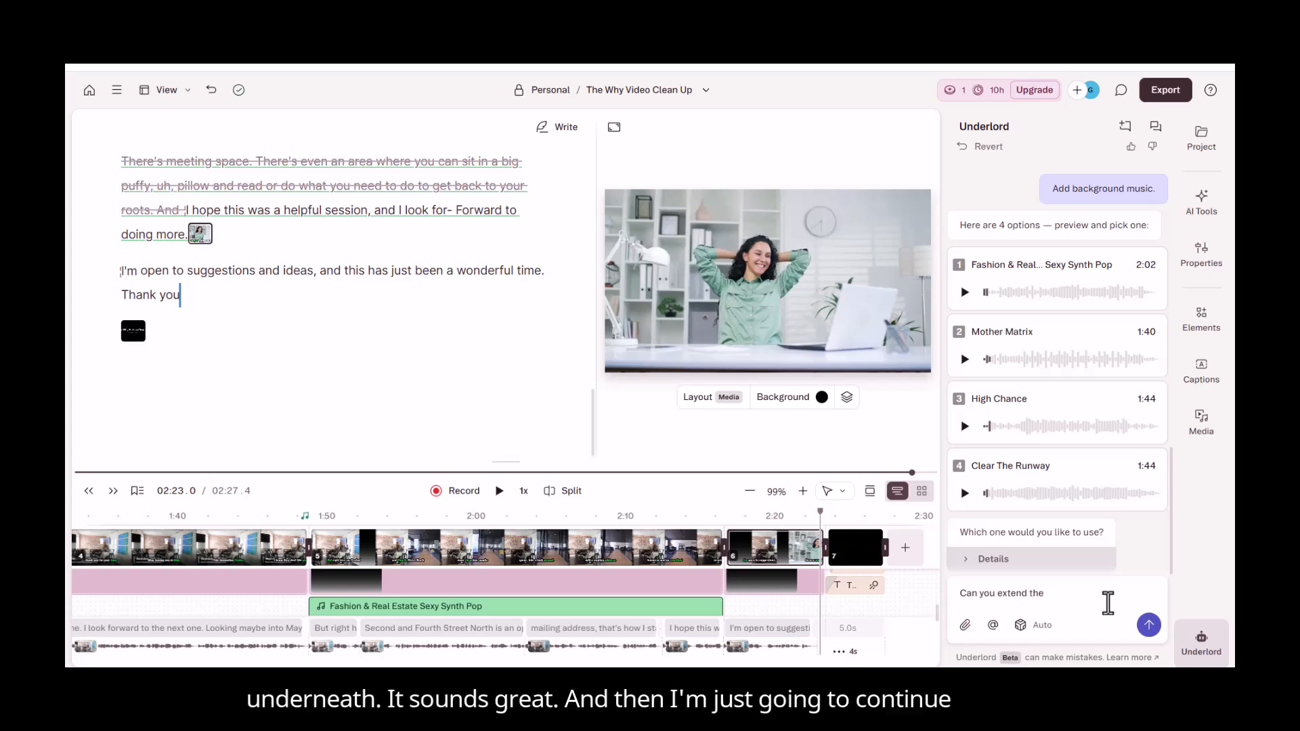
text( #1)
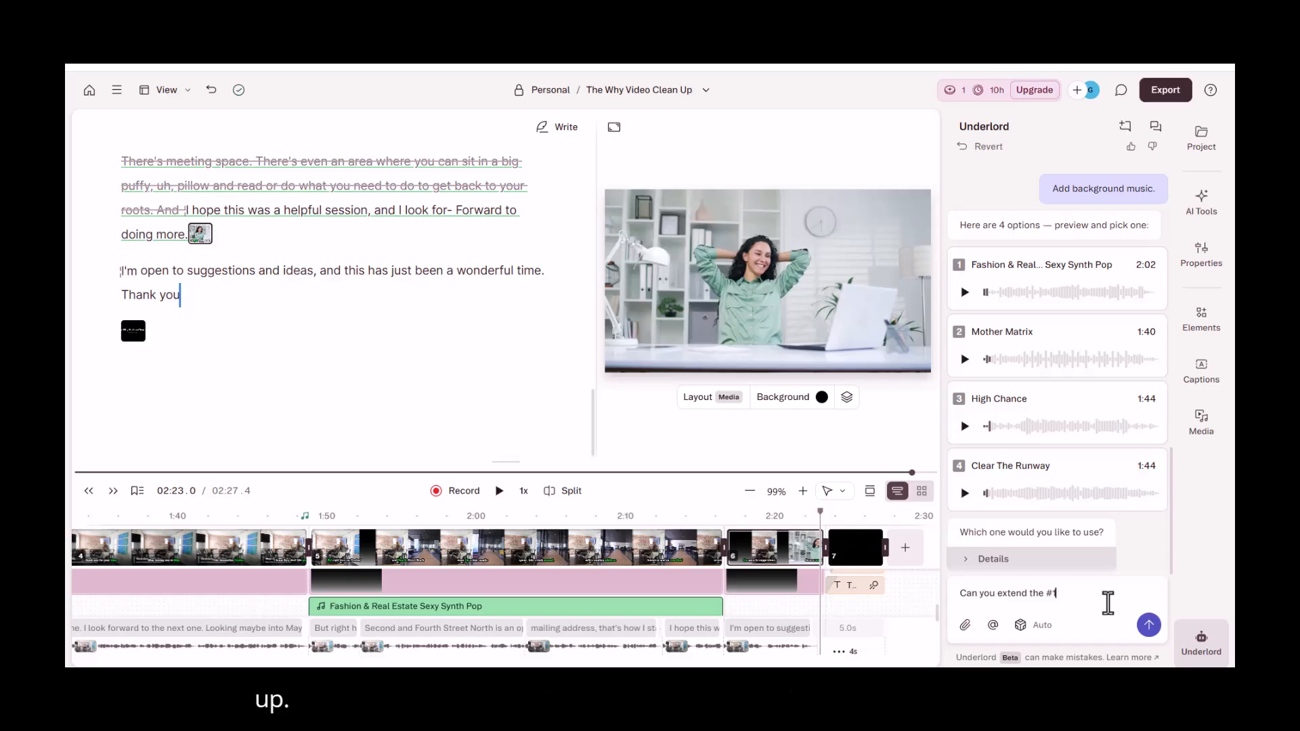
text( audio tr)
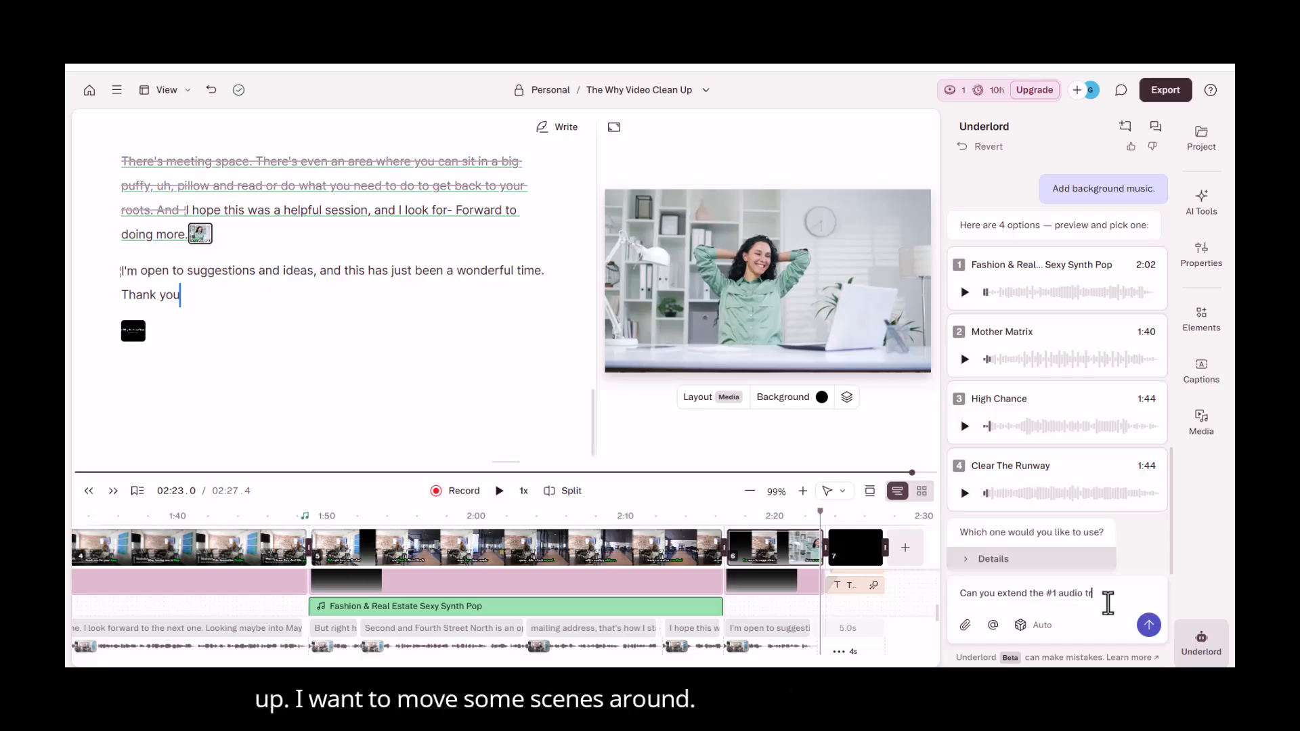
text(ack)
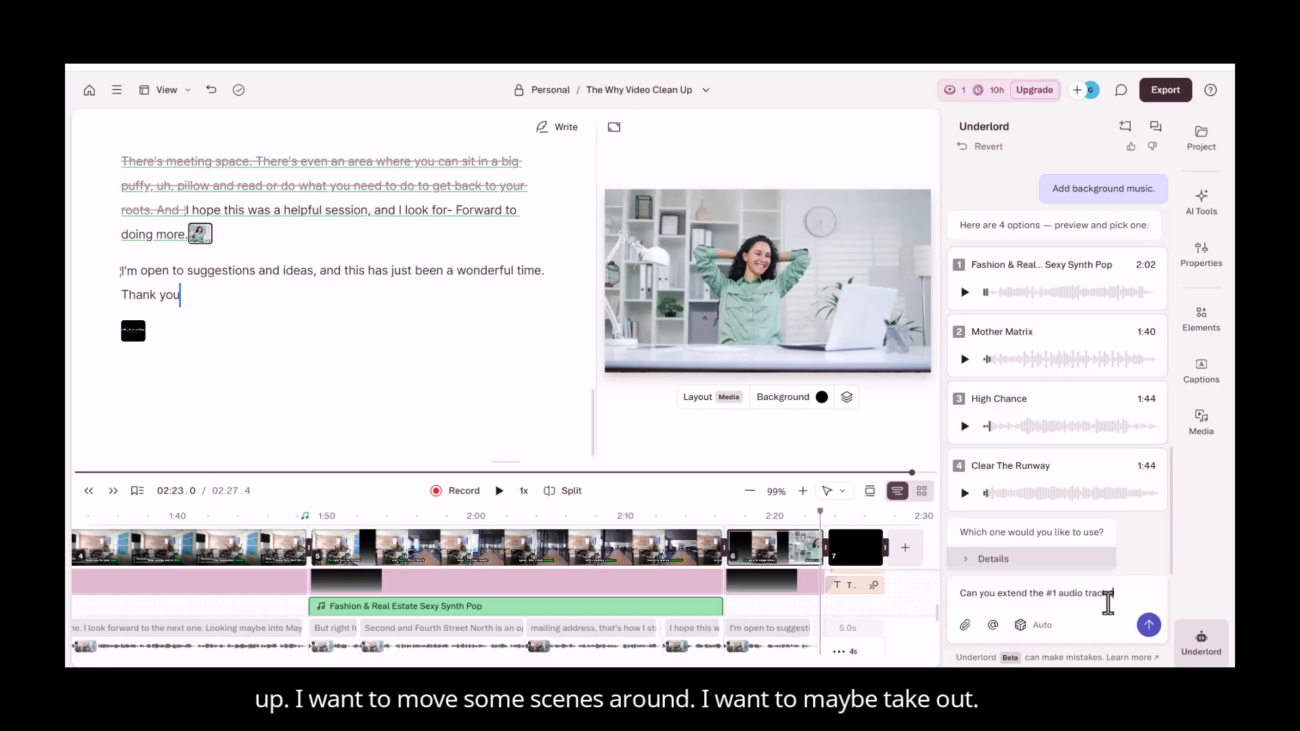
text( to run to the end?)
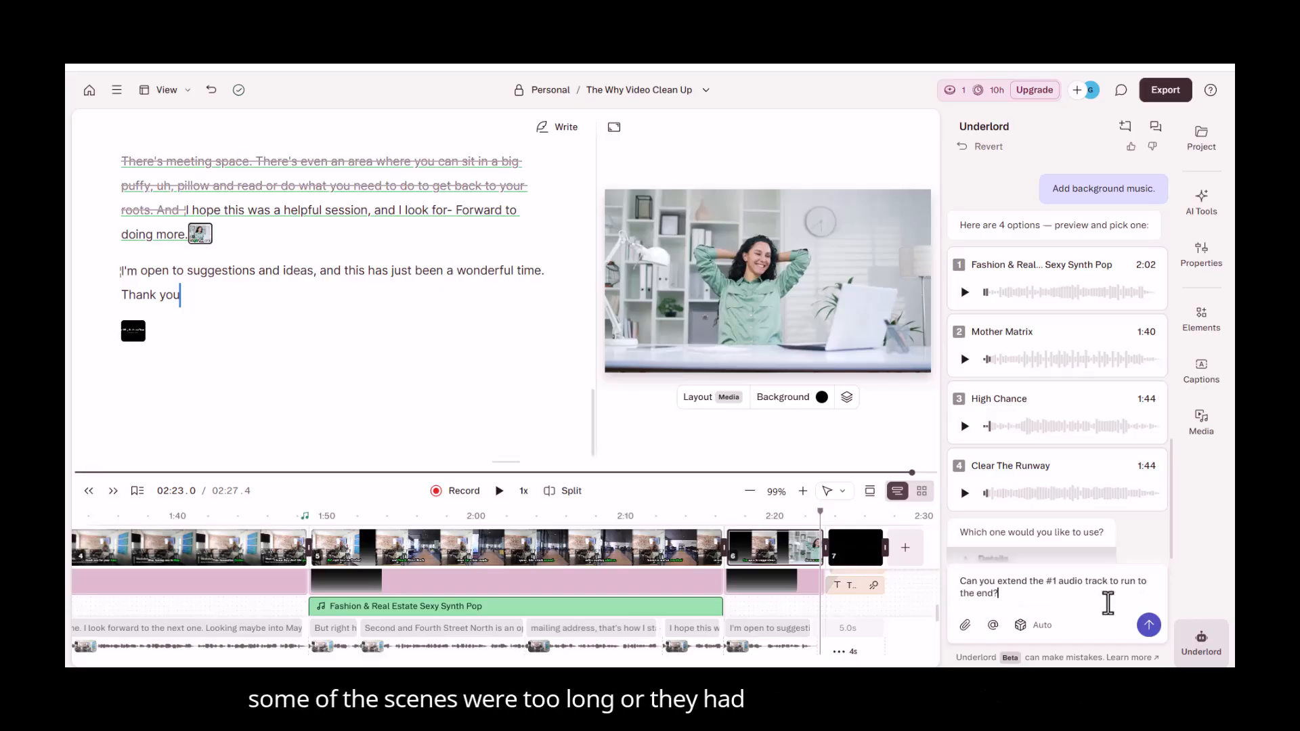
key(Return)
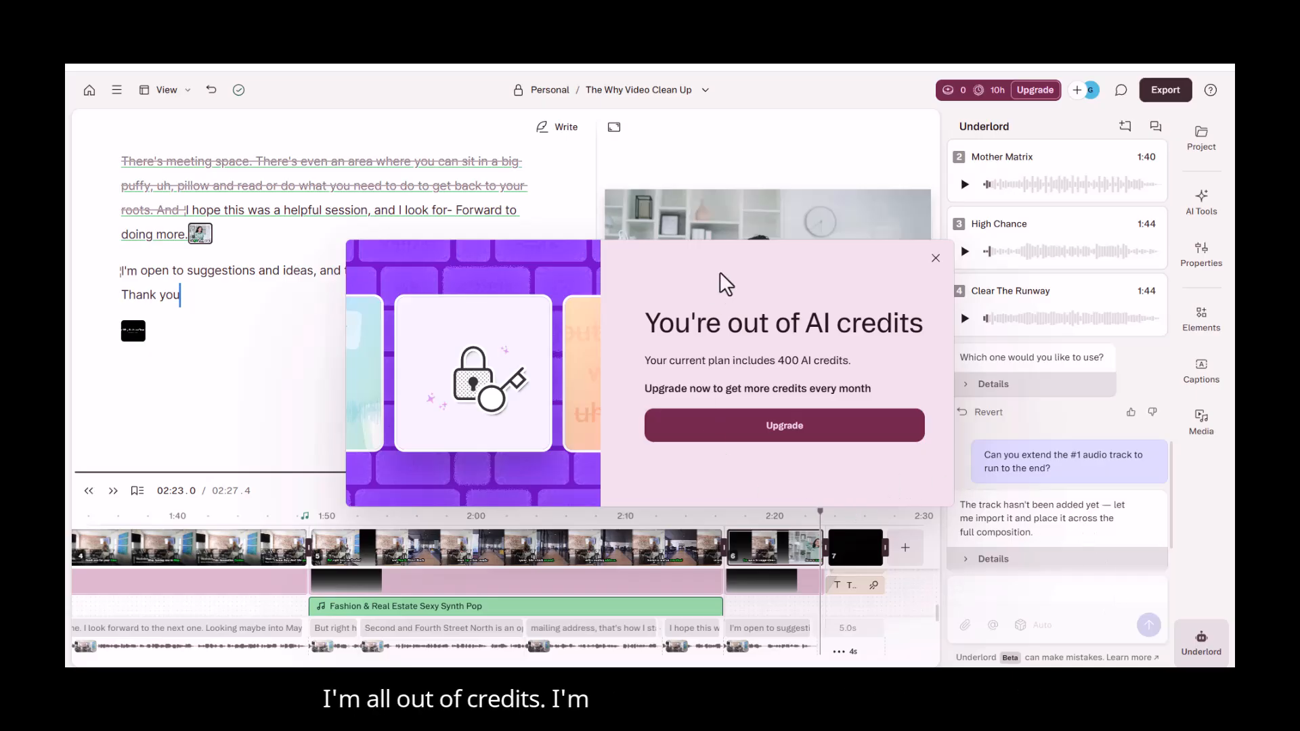
click(935, 258)
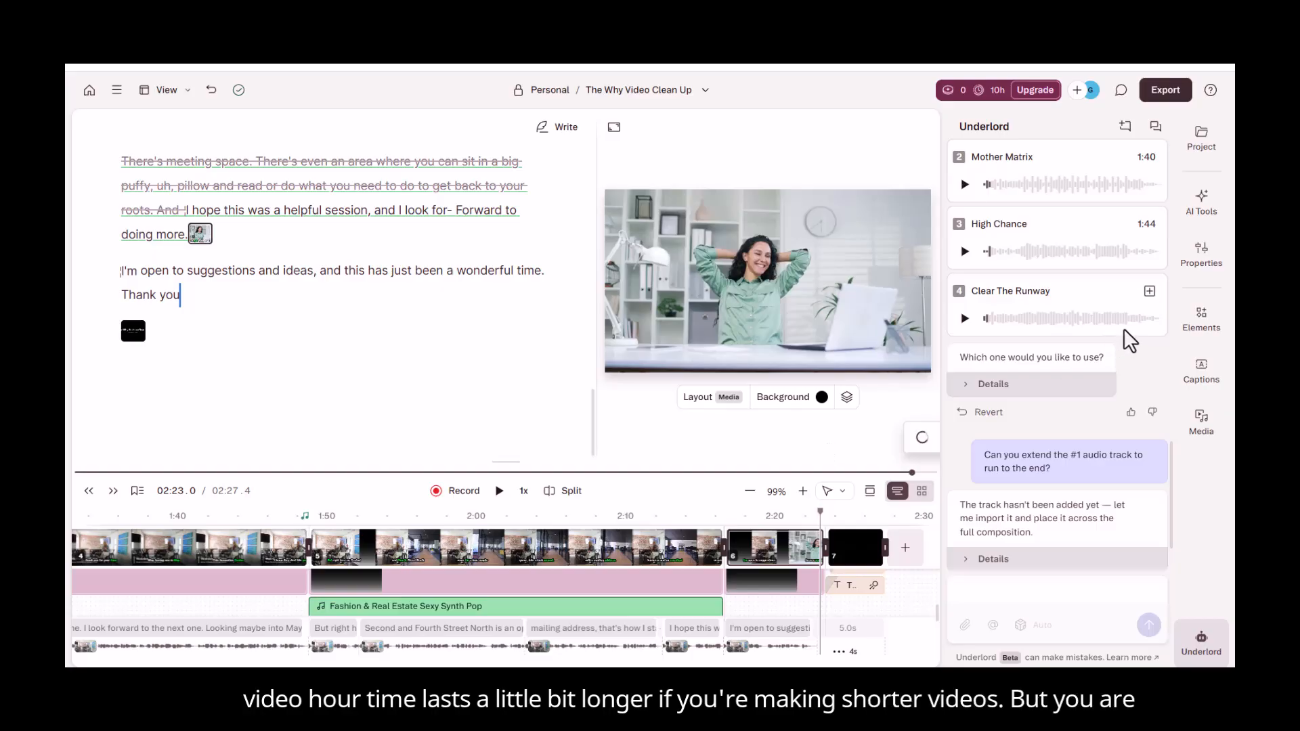
Review the start of the Underlord conversation, then open the video export options and the destination choices.
scroll(1125, 327, up, 10)
scroll(1123, 299, up, 10)
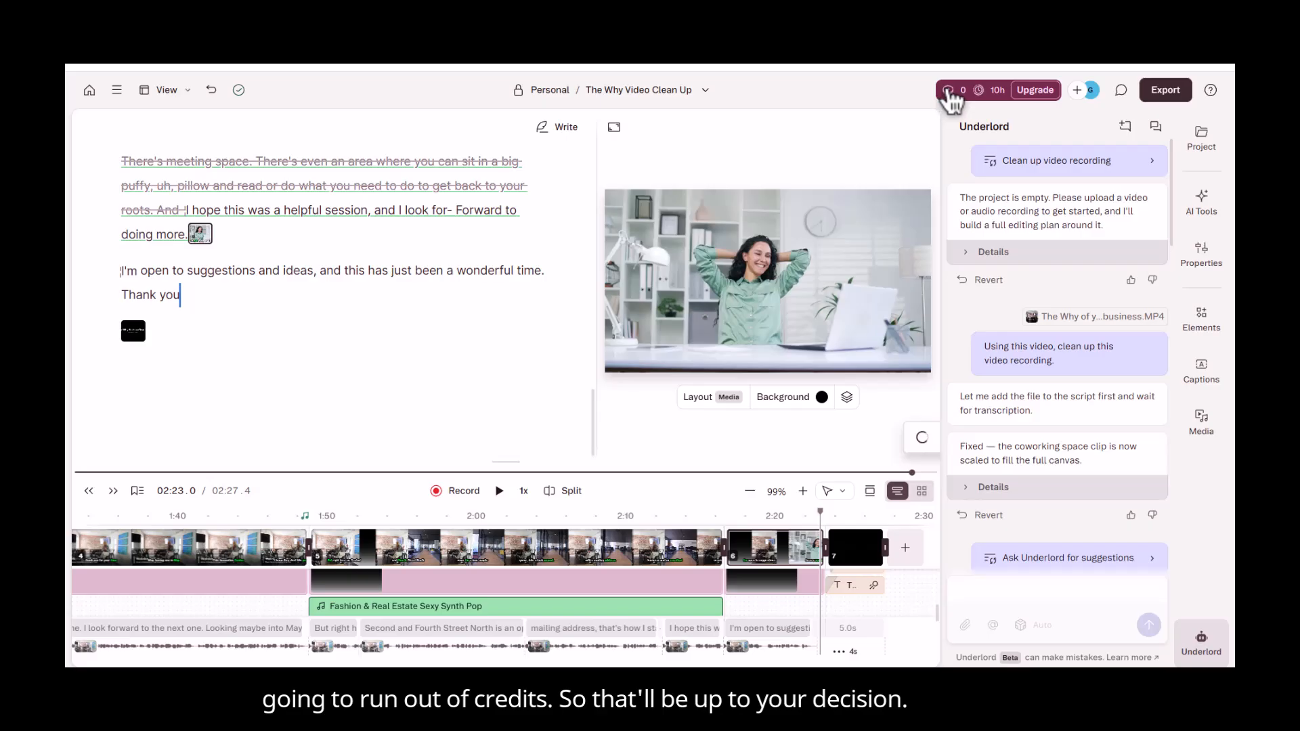
mouse_move(951, 100)
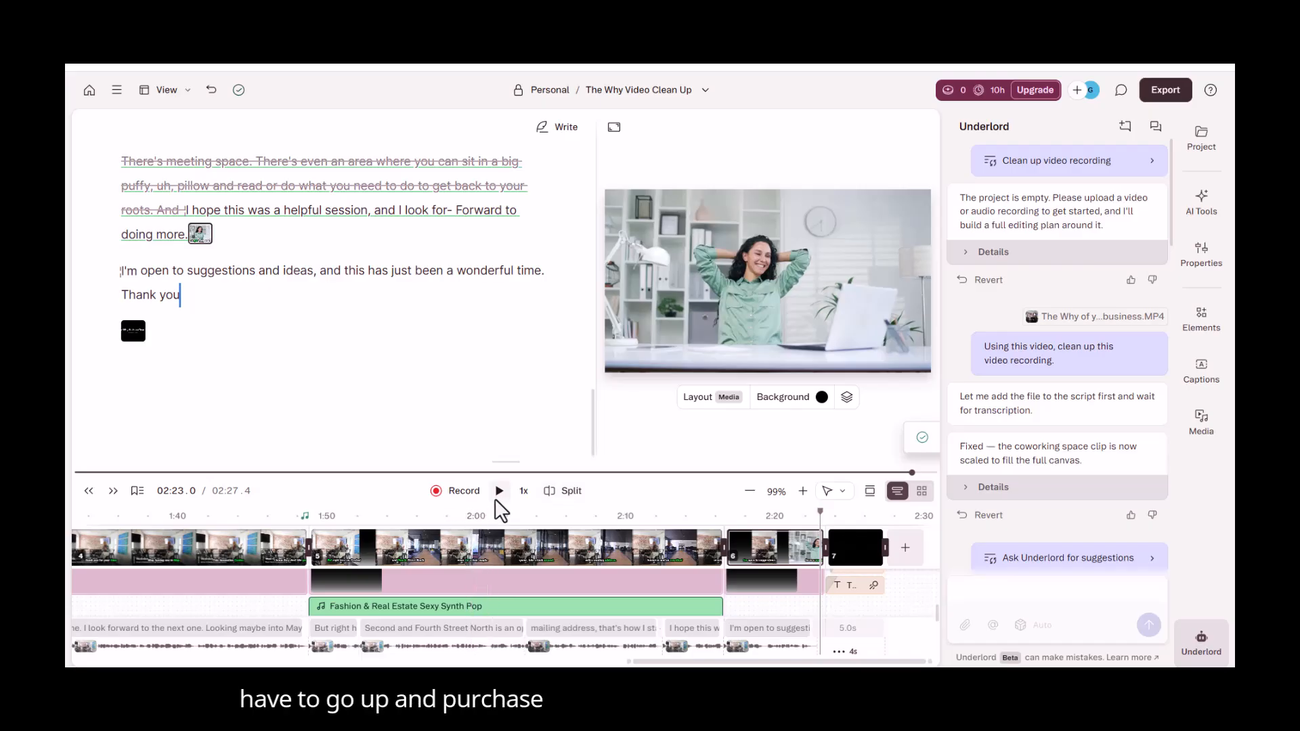
click(1164, 91)
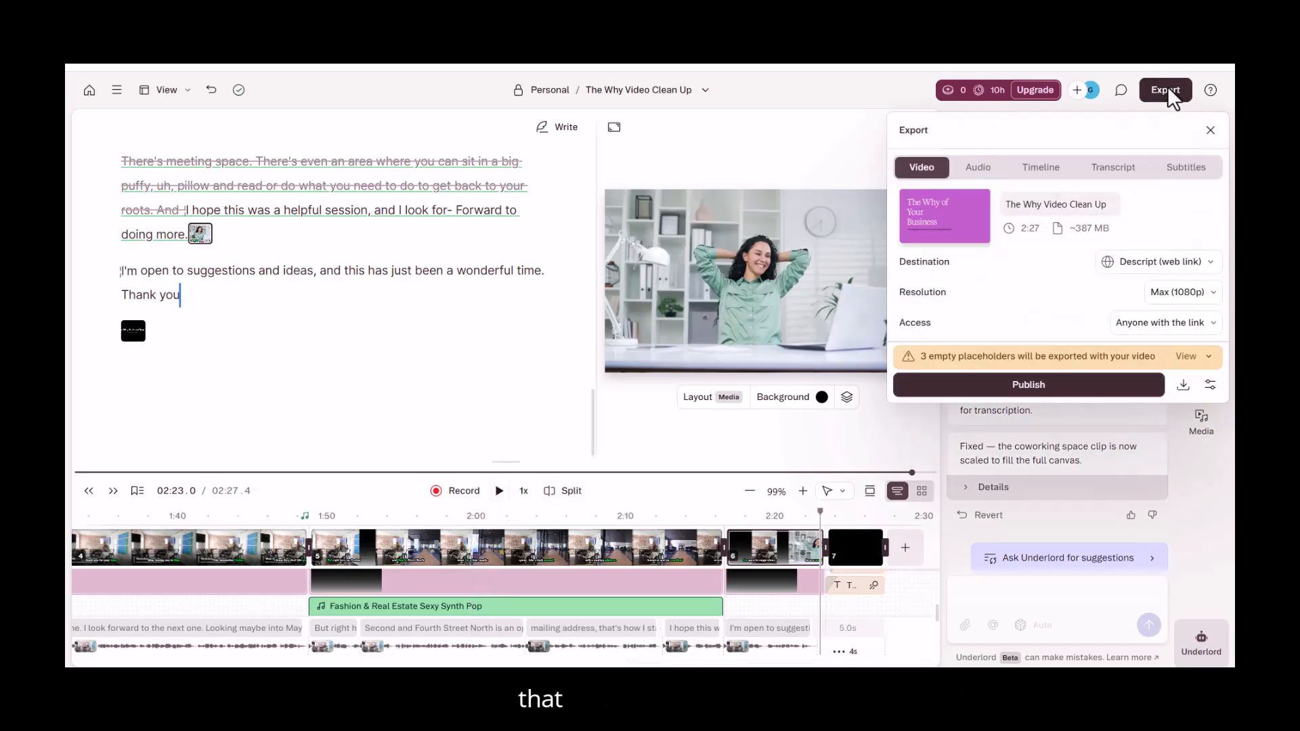
click(1163, 270)
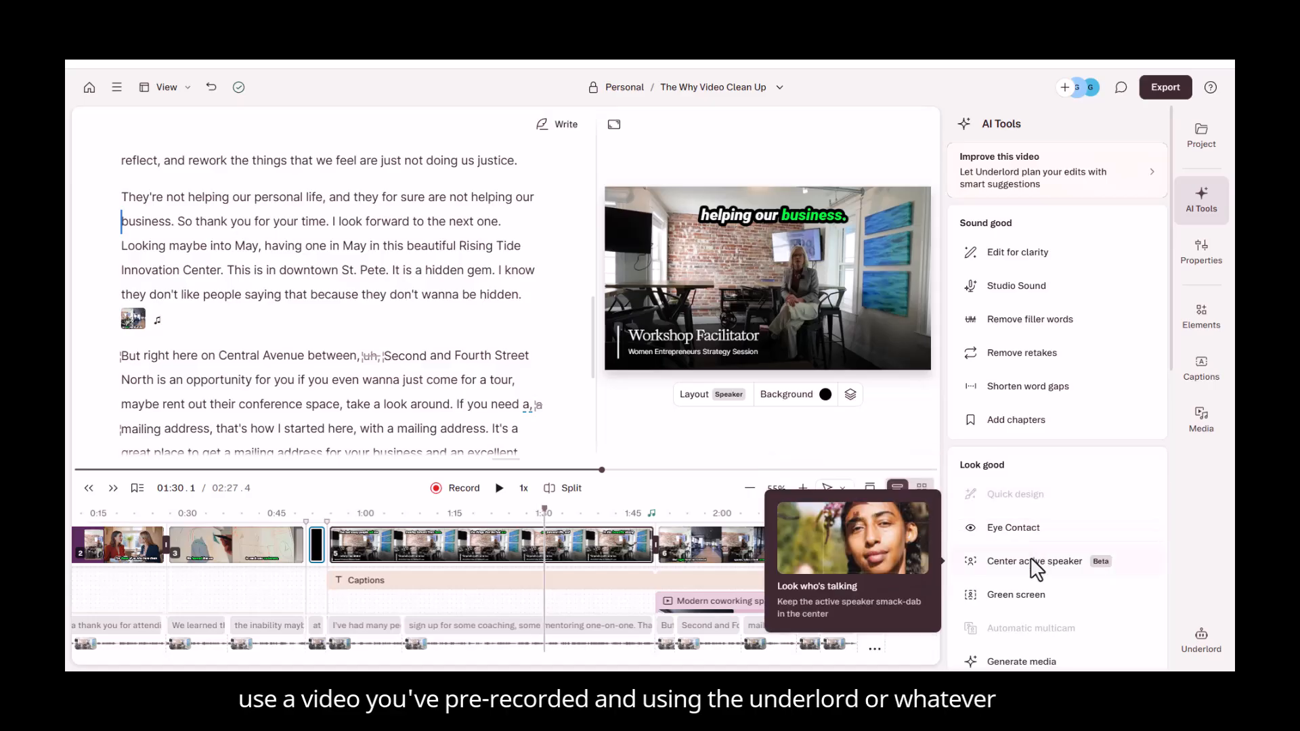
Examine the AI tools for improving sound and look, repurposing, publishing and writing.
scroll(1035, 569, down, 1)
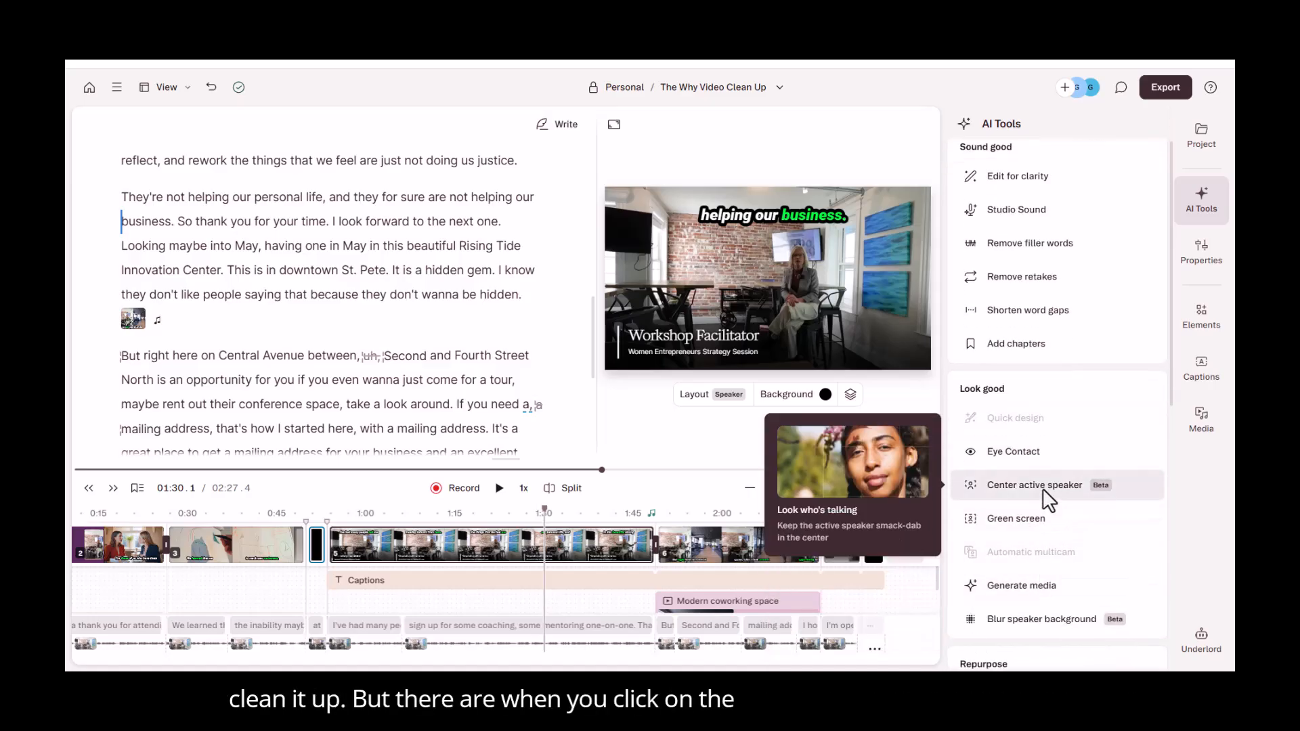
scroll(1051, 583, down, 1)
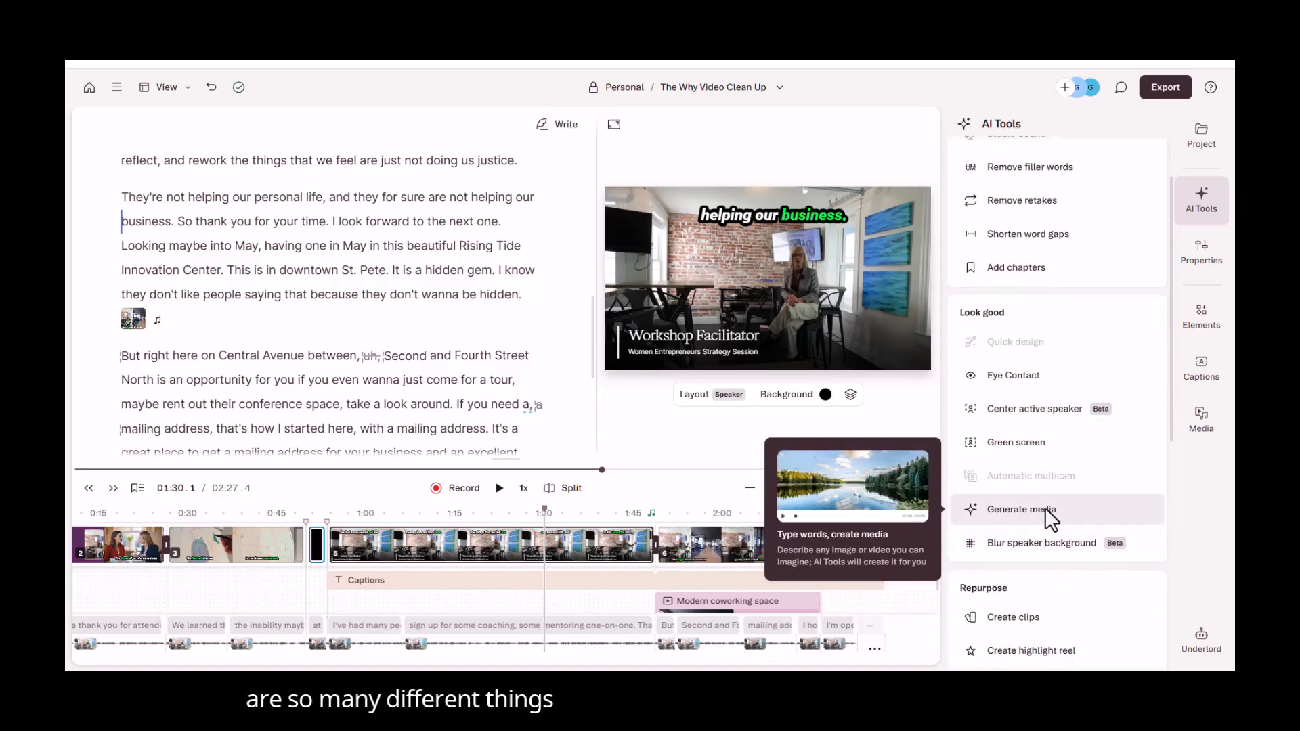
scroll(1044, 582, down, 1)
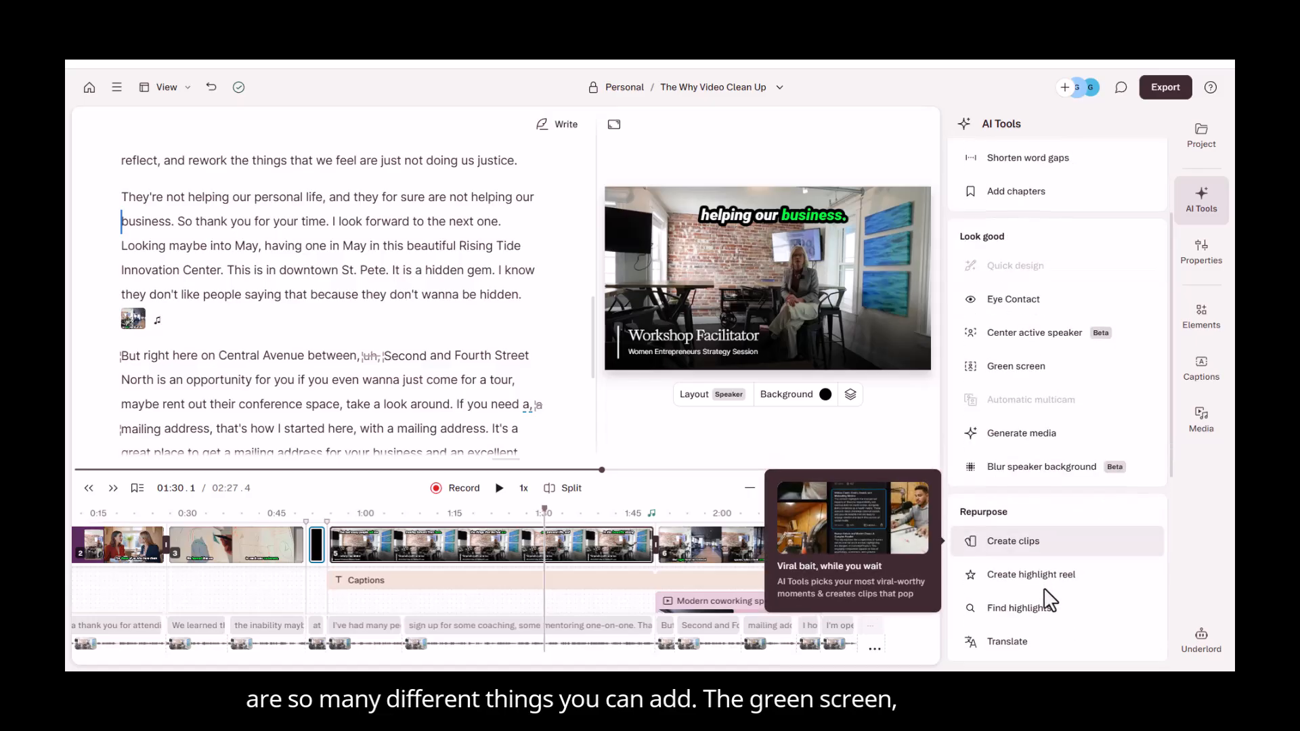
scroll(1043, 583, down, 1)
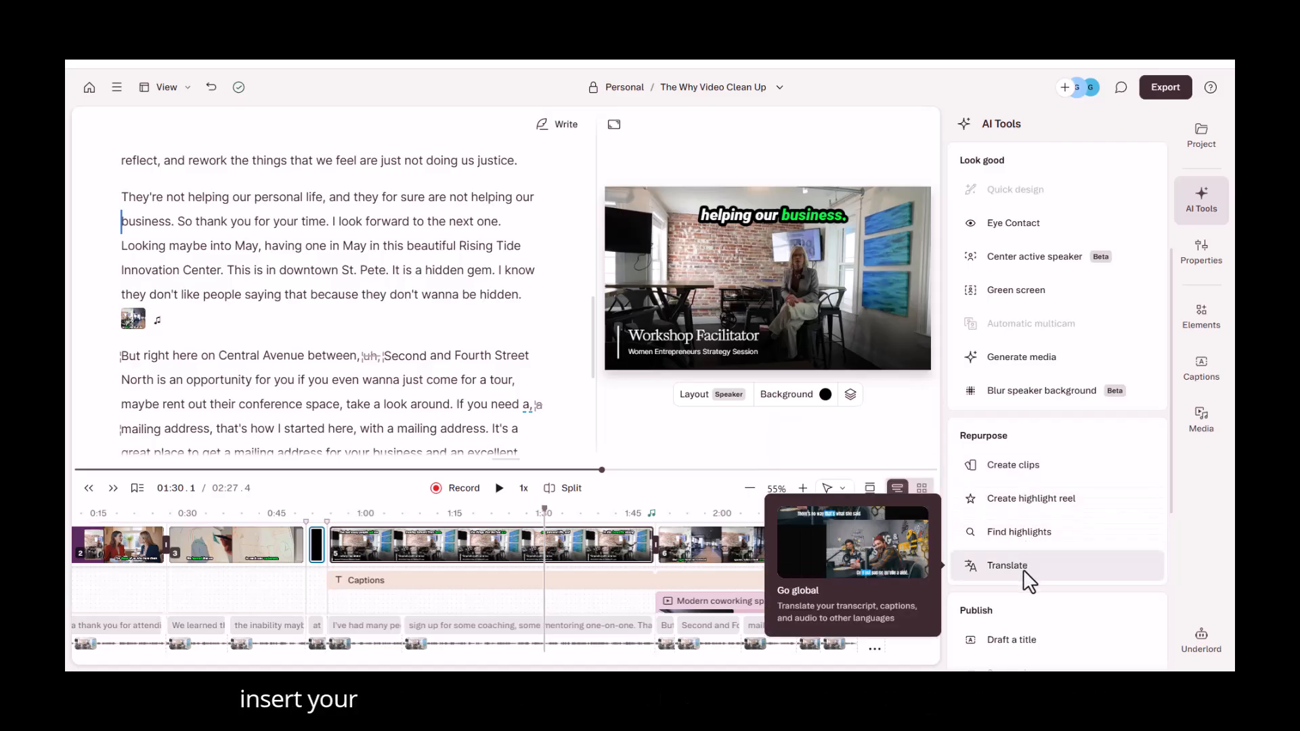
scroll(1025, 571, down, 3)
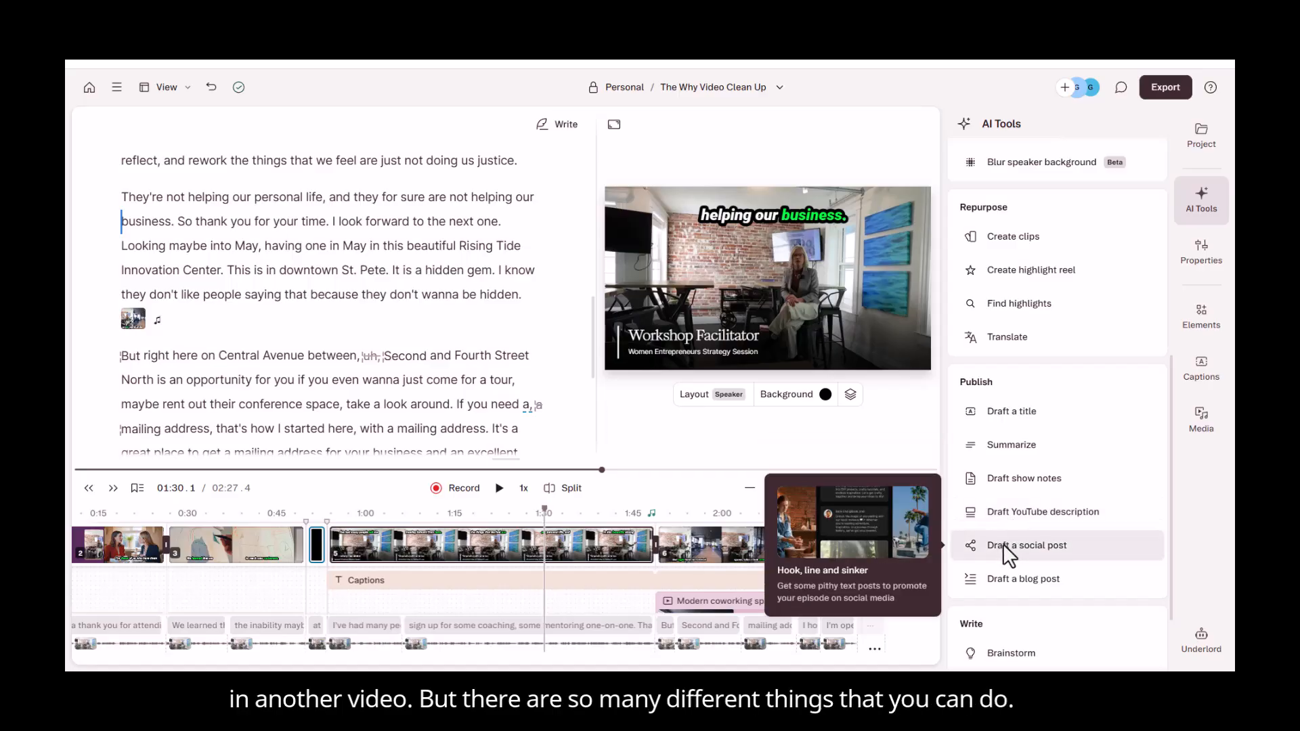
scroll(1018, 578, down, 3)
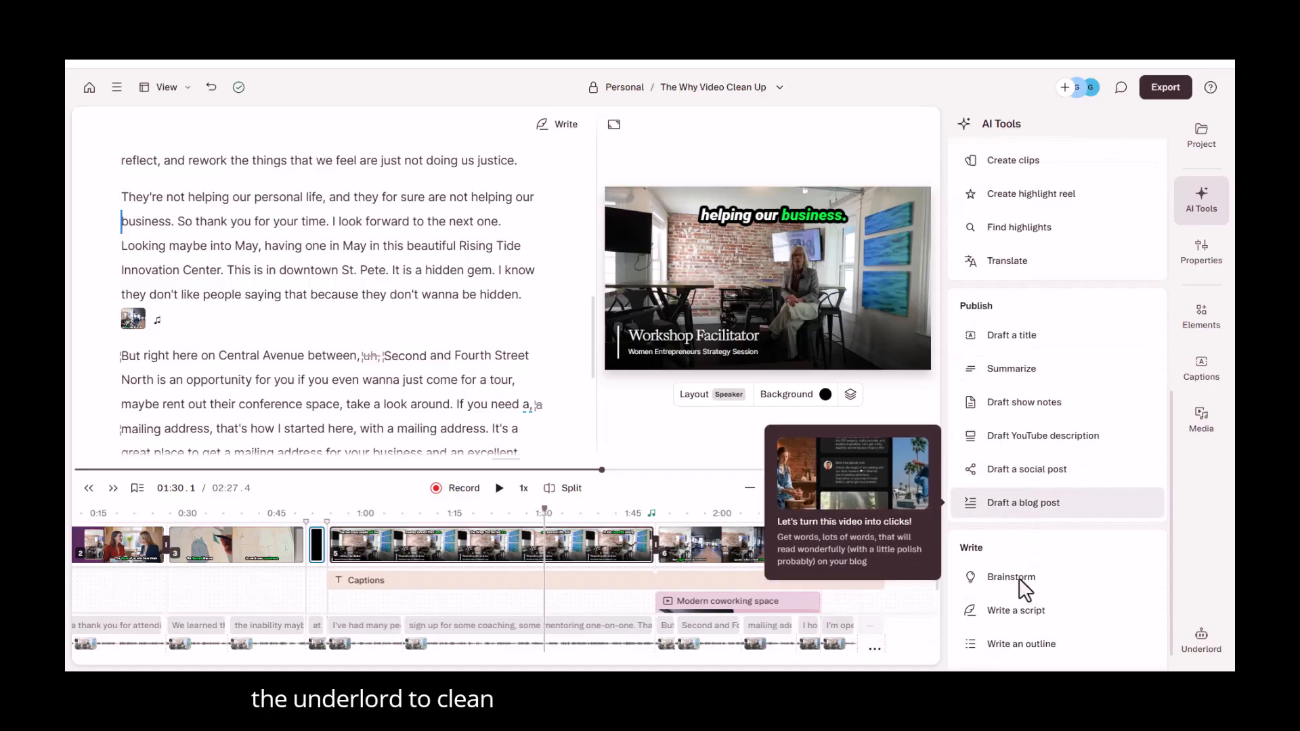